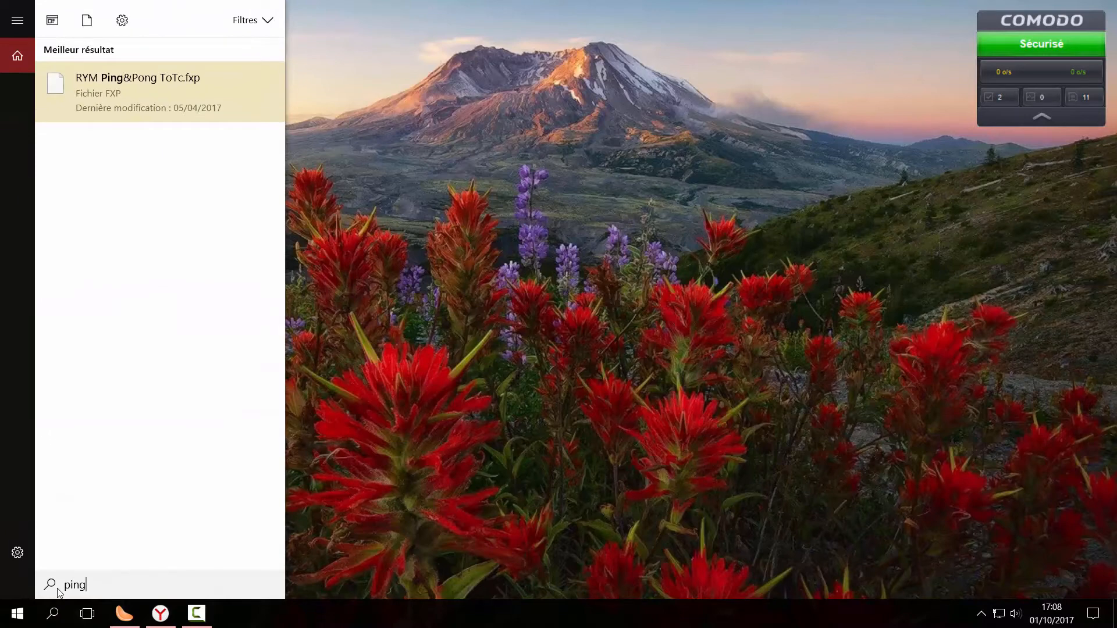
Step: Complete the Windows search entry as the command ping bouygues.fr and run it
type("bouygues.fr")
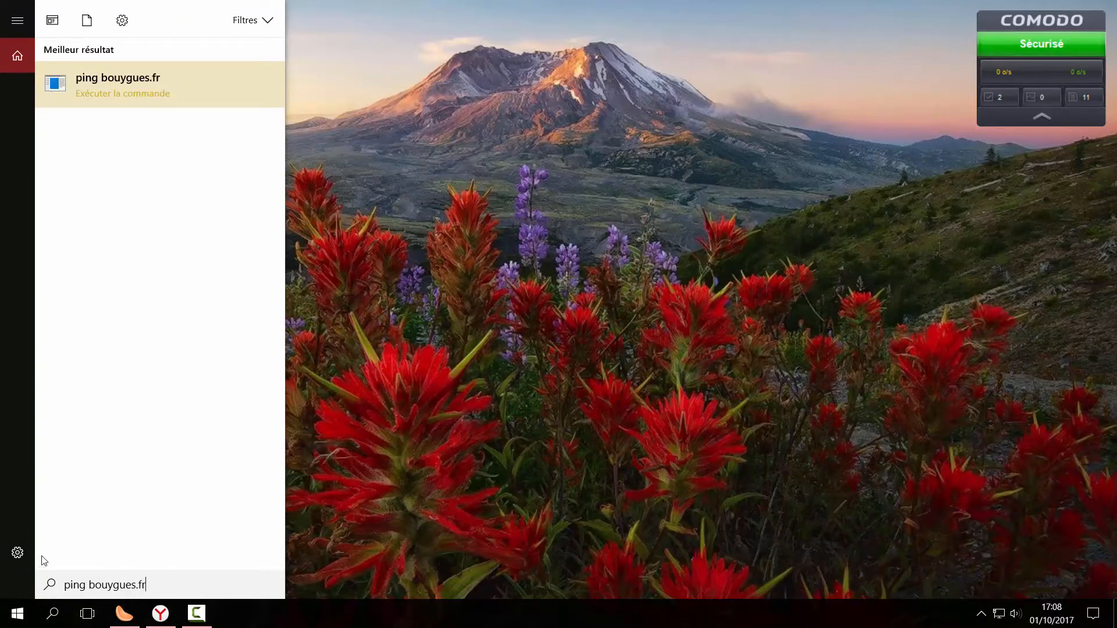
key("Return")
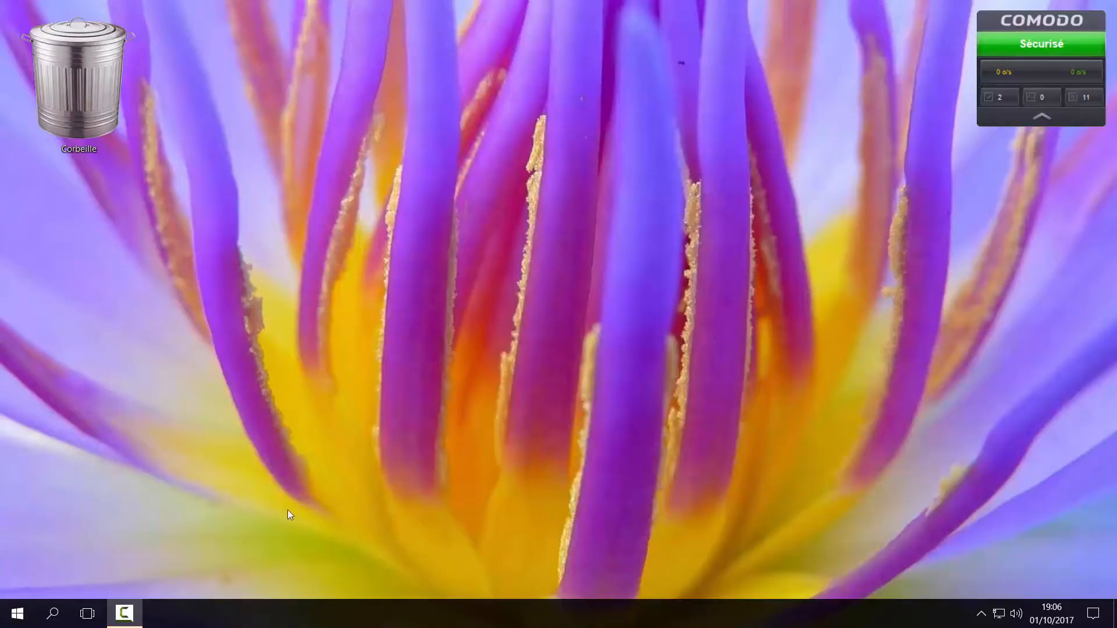
Step: Switch to the Yandex browser, open the Qwant search engine and search for speedtest
left_click(23, 619)
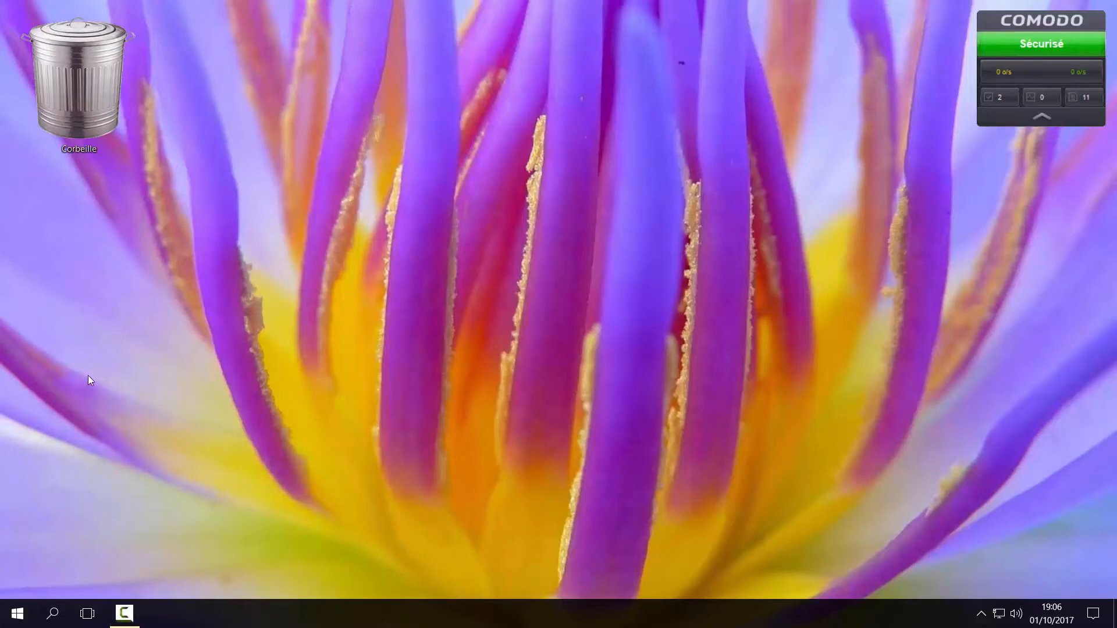
left_click(100, 374)
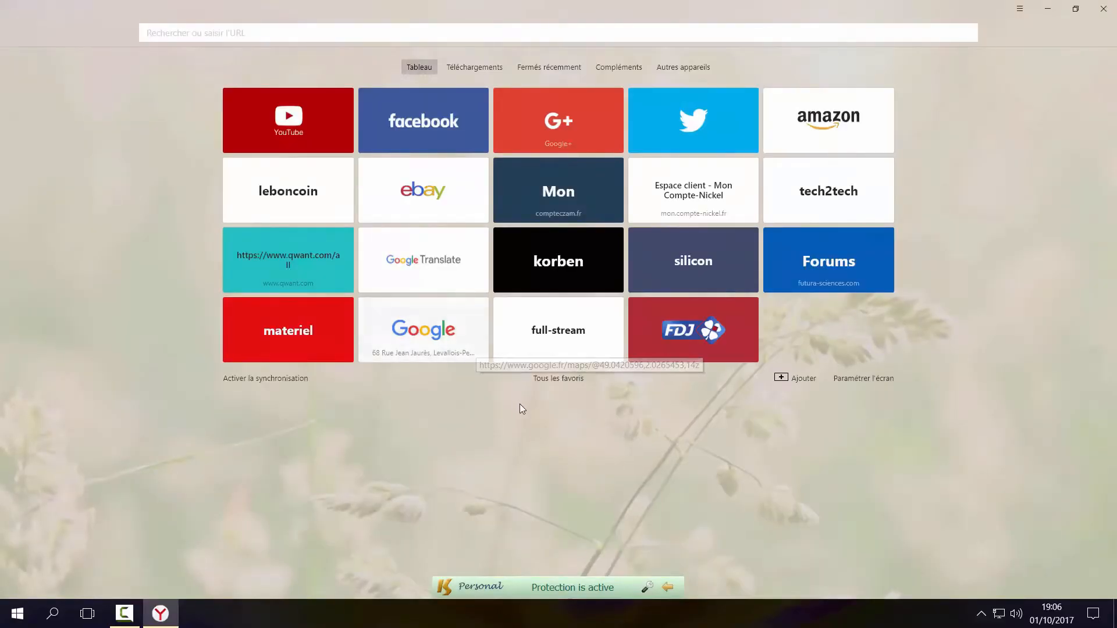
left_click(305, 260)
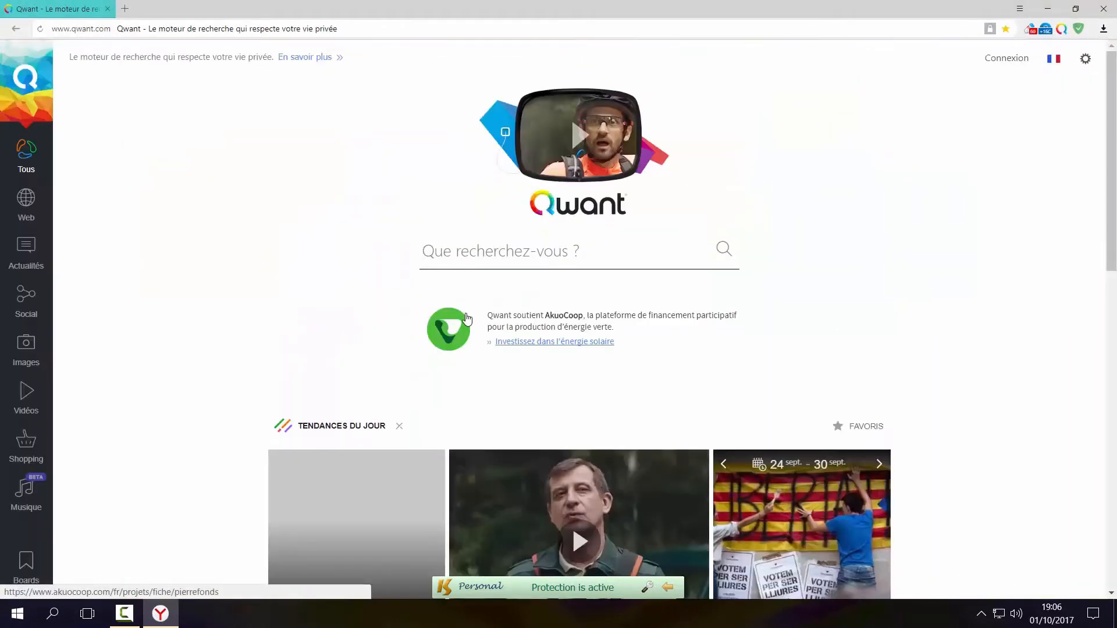
type("speedtest")
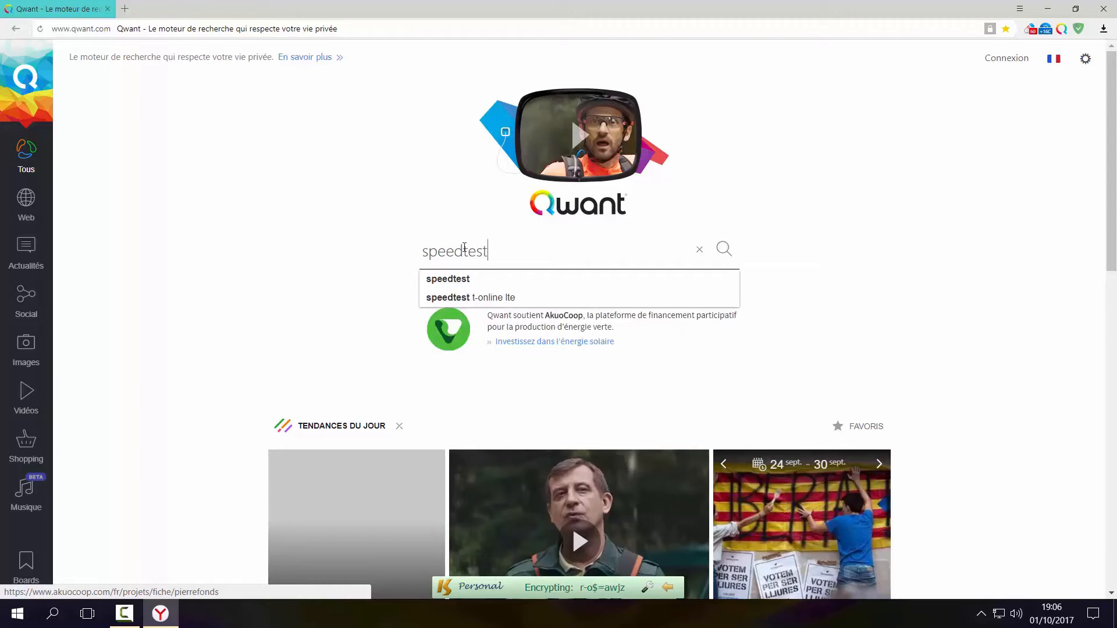
key("Return")
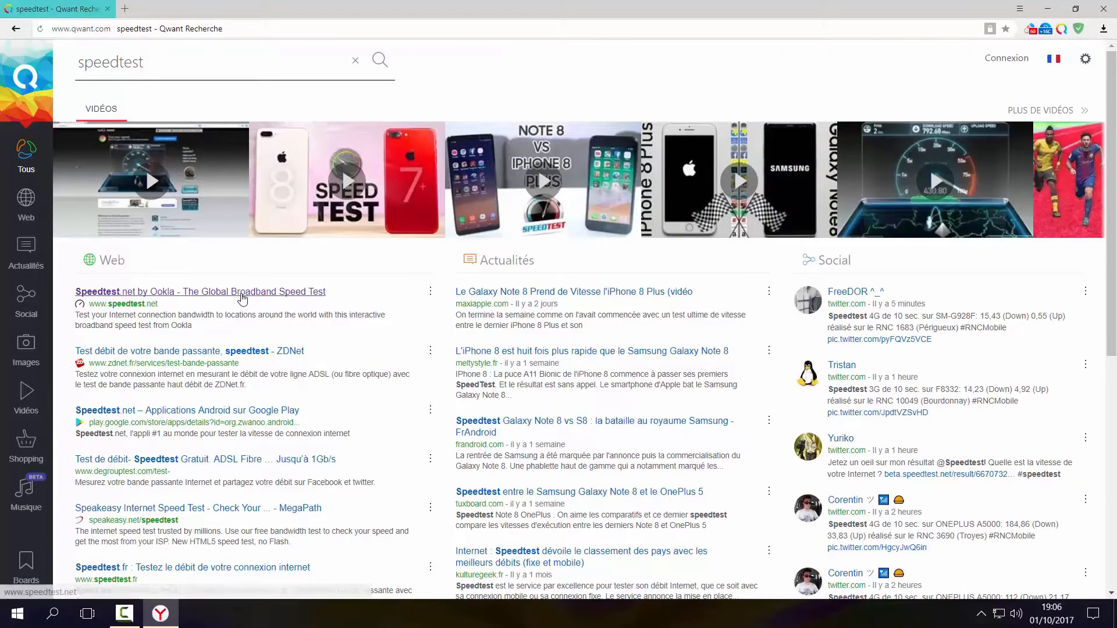
Step: Open the Speedtest.net by Ookla result, enable its Flash content and start the connection speed test
left_click(242, 298)
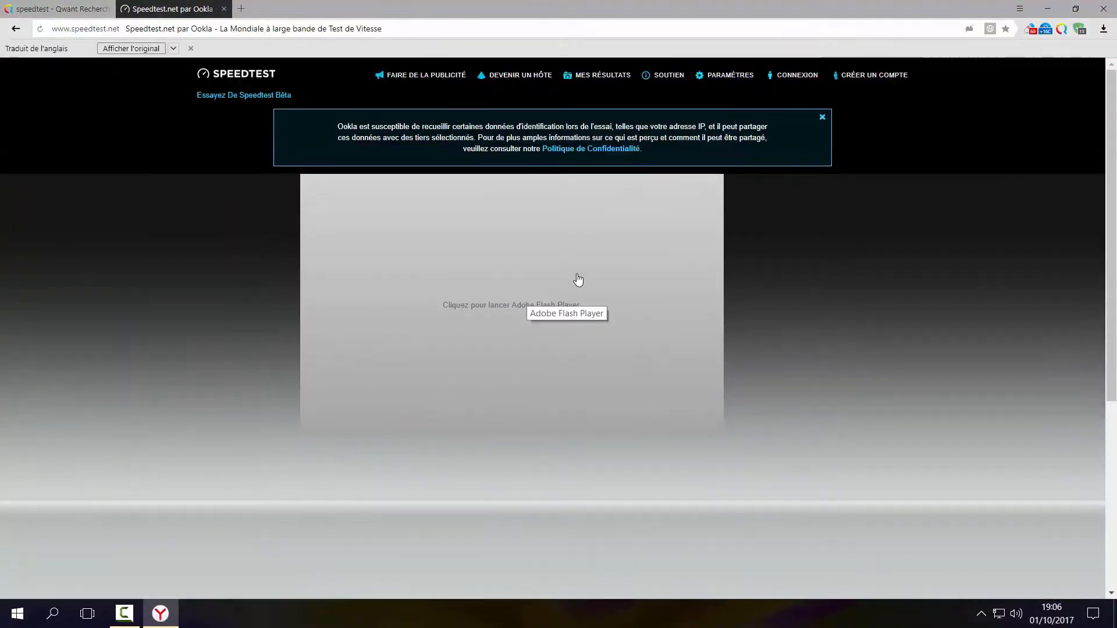
left_click(502, 300)
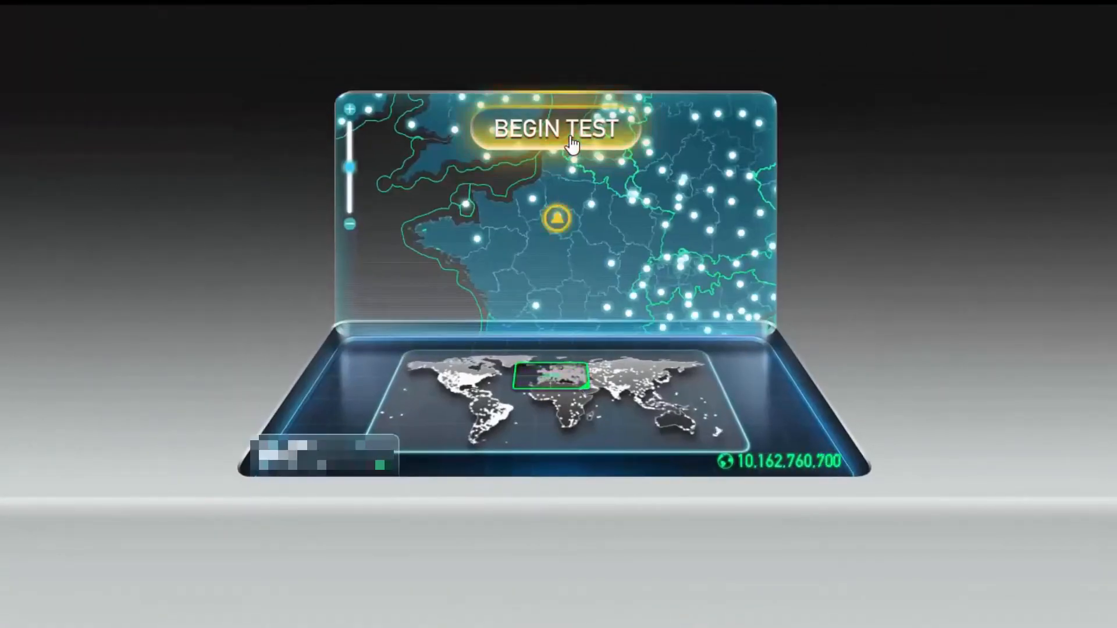
left_click(571, 139)
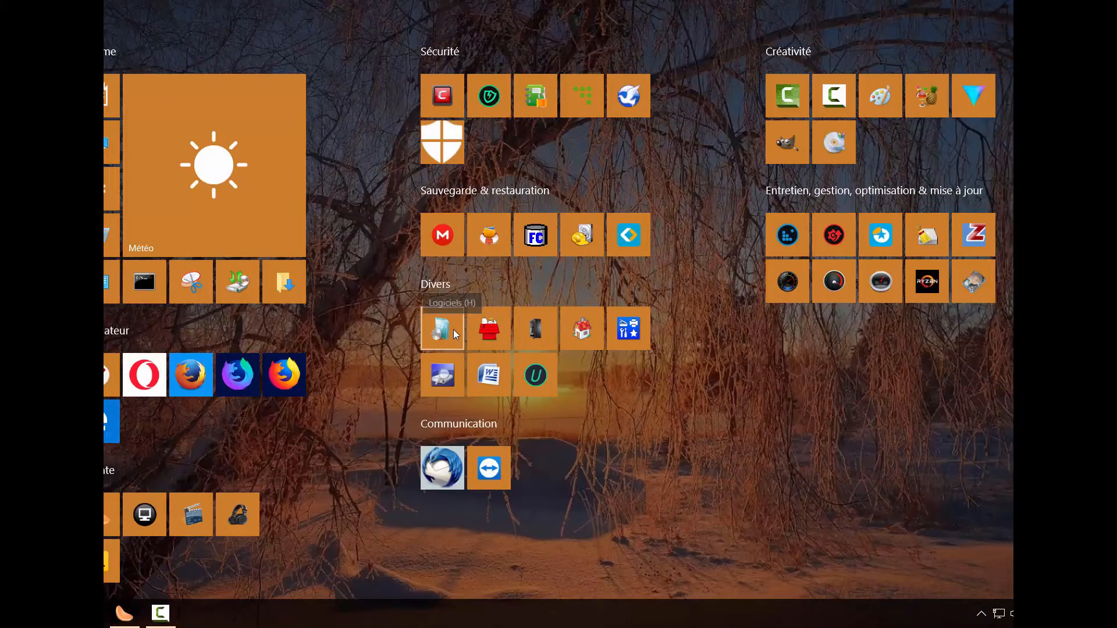
Step: Launch namebench-1.3.1-Windows.exe from the Logiciel Portable folder on drive H: and extract it
left_click(452, 329)
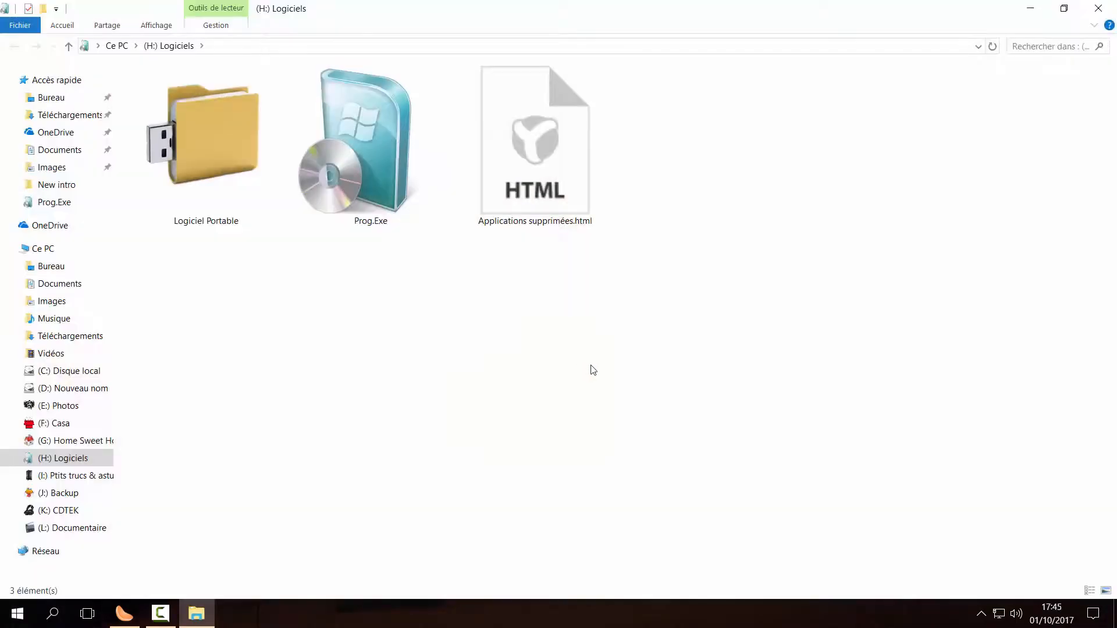
double_click(232, 132)
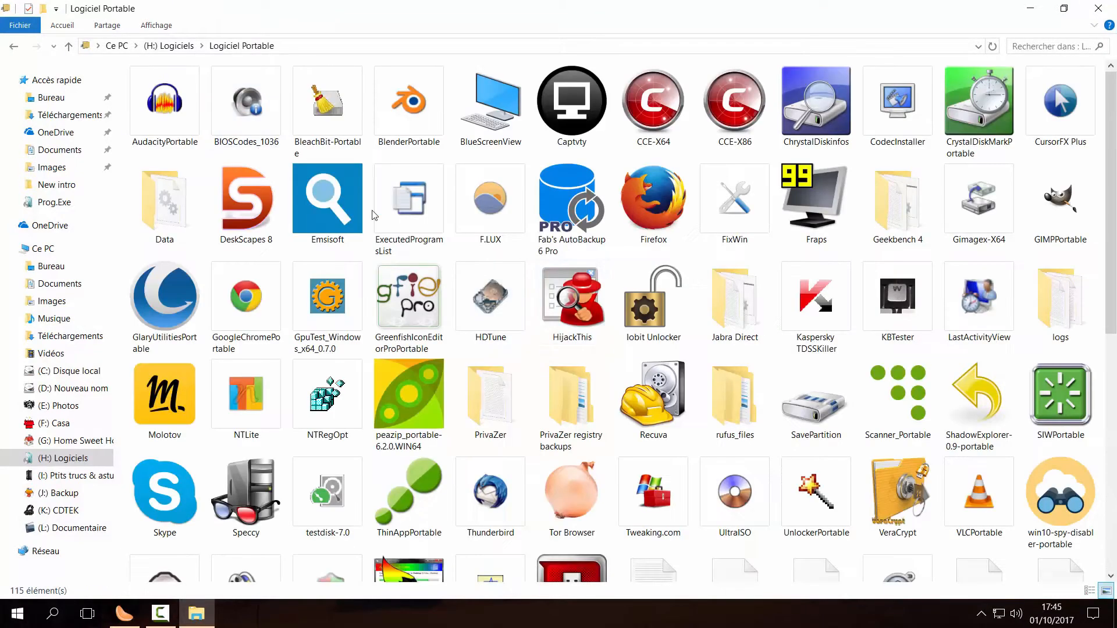
scroll(812, 336, "down", 5)
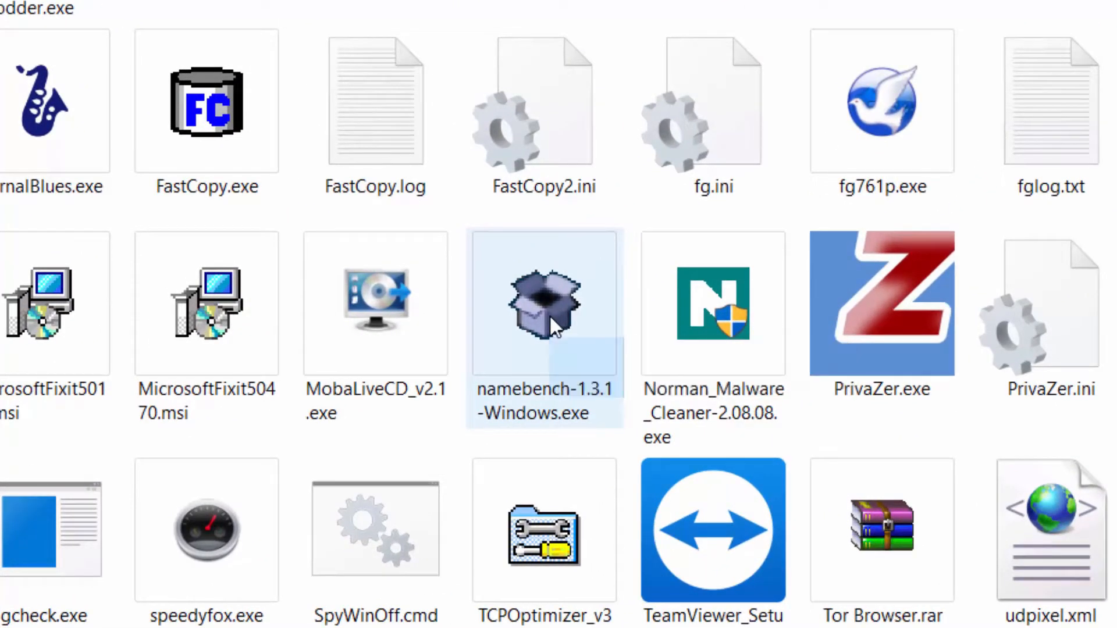
double_click(549, 314)
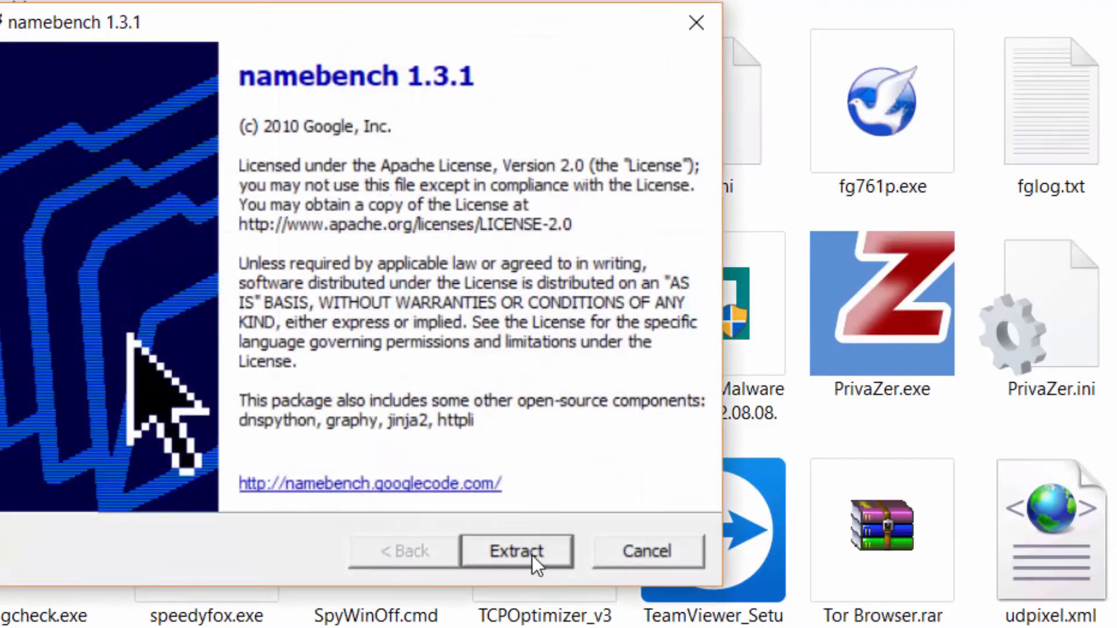
left_click(531, 555)
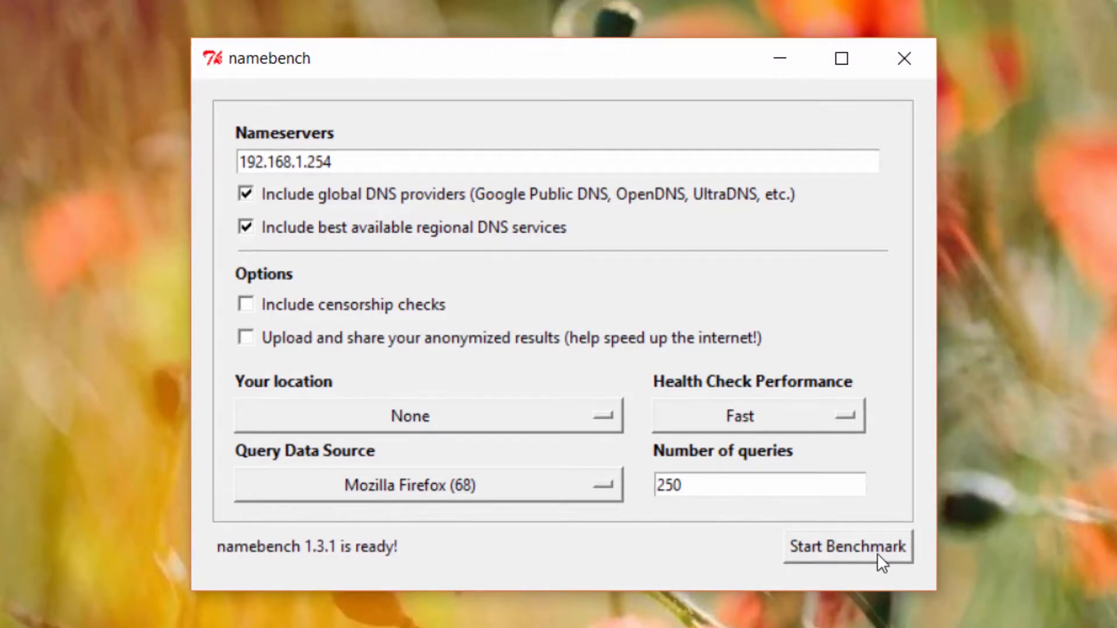
Step: Run the namebench DNS benchmark with its preset options and open the HTML report in Yandex
left_click(878, 557)
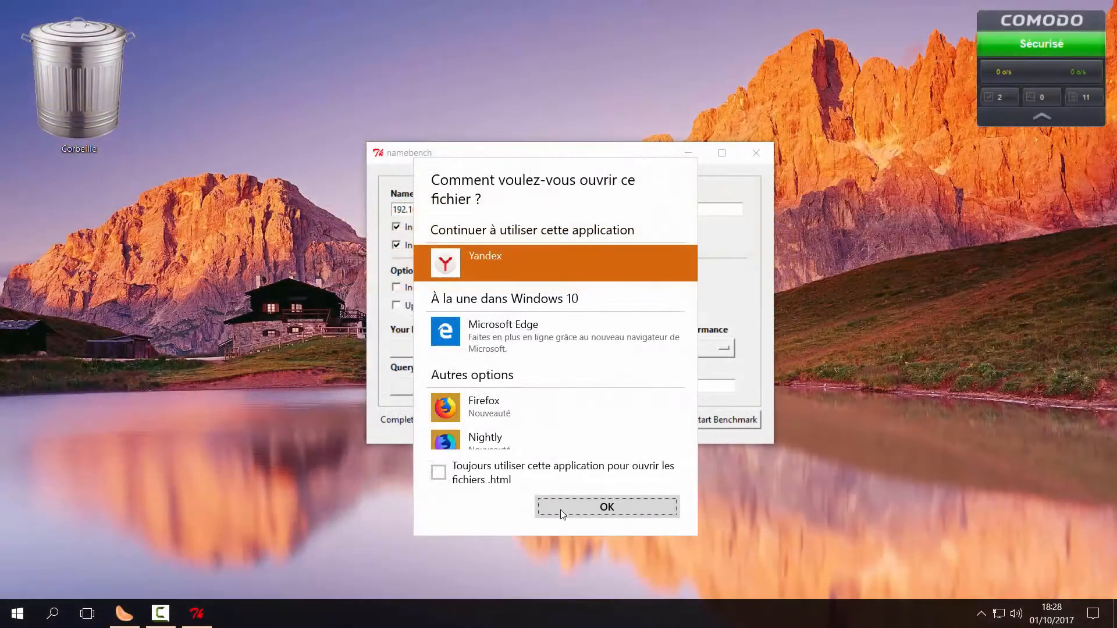
left_click(562, 513)
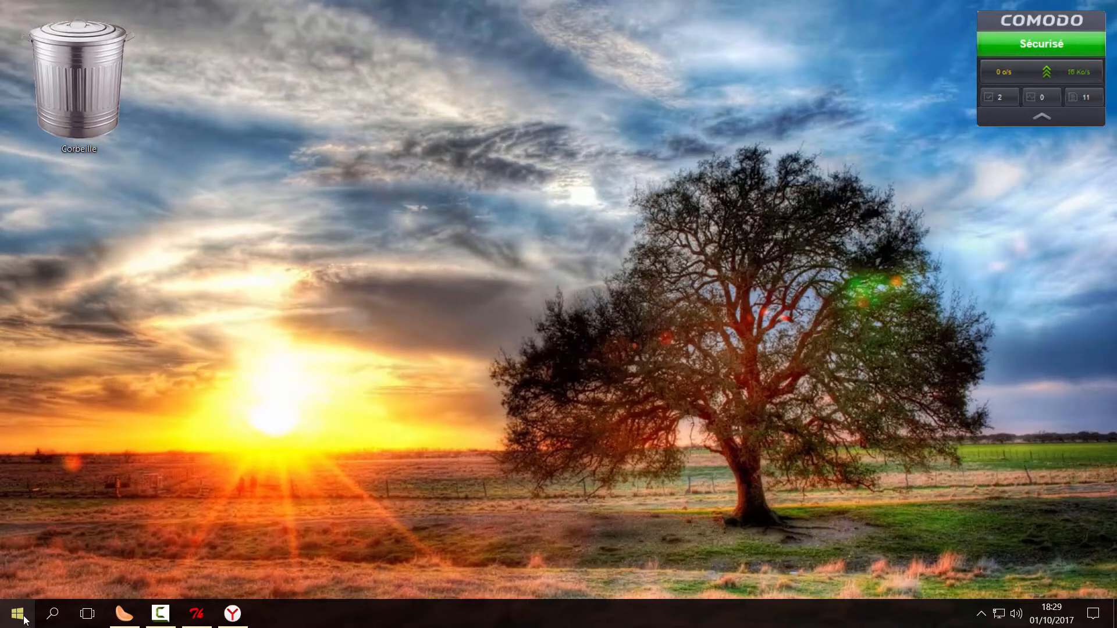
Step: Open the Centre Réseau et partage through the Windows Control Panel, and close its window
left_click(17, 613)
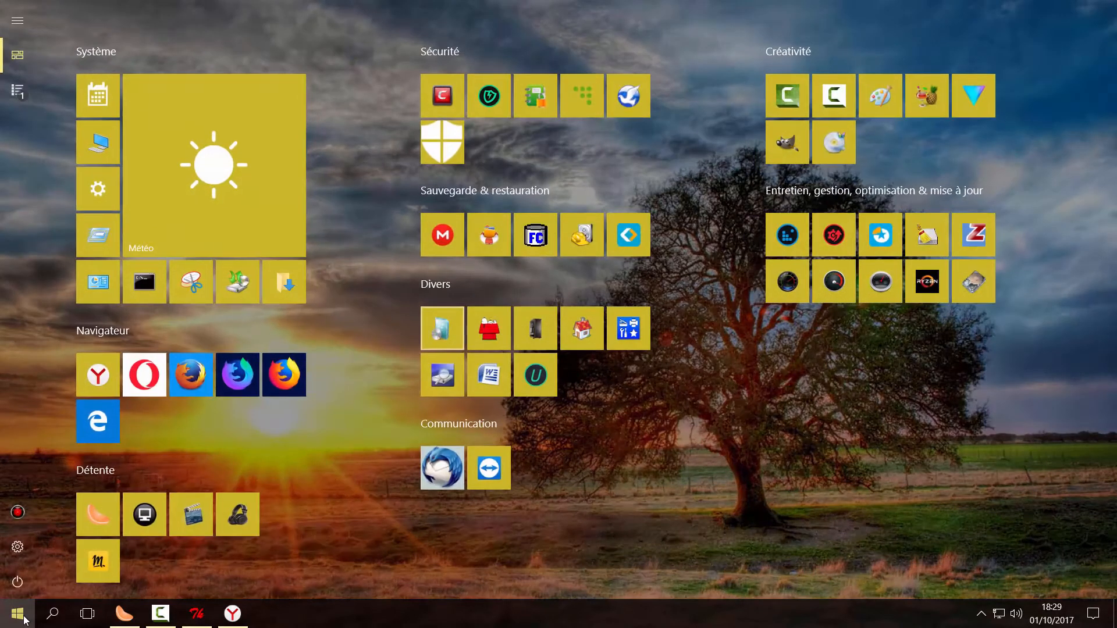
left_click(18, 92)
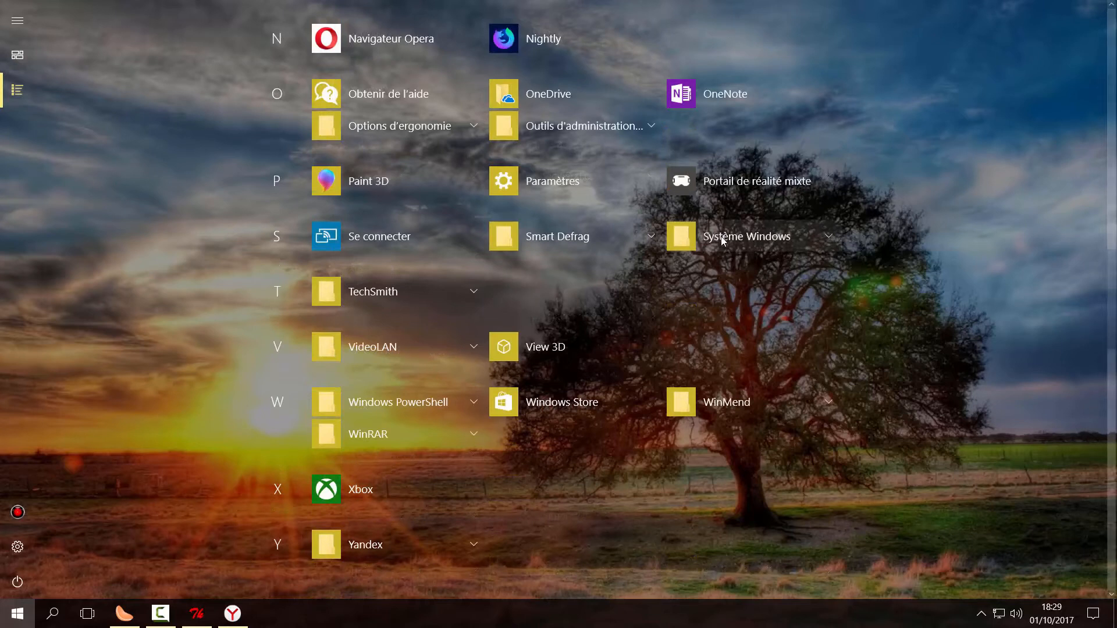
left_click(741, 236)
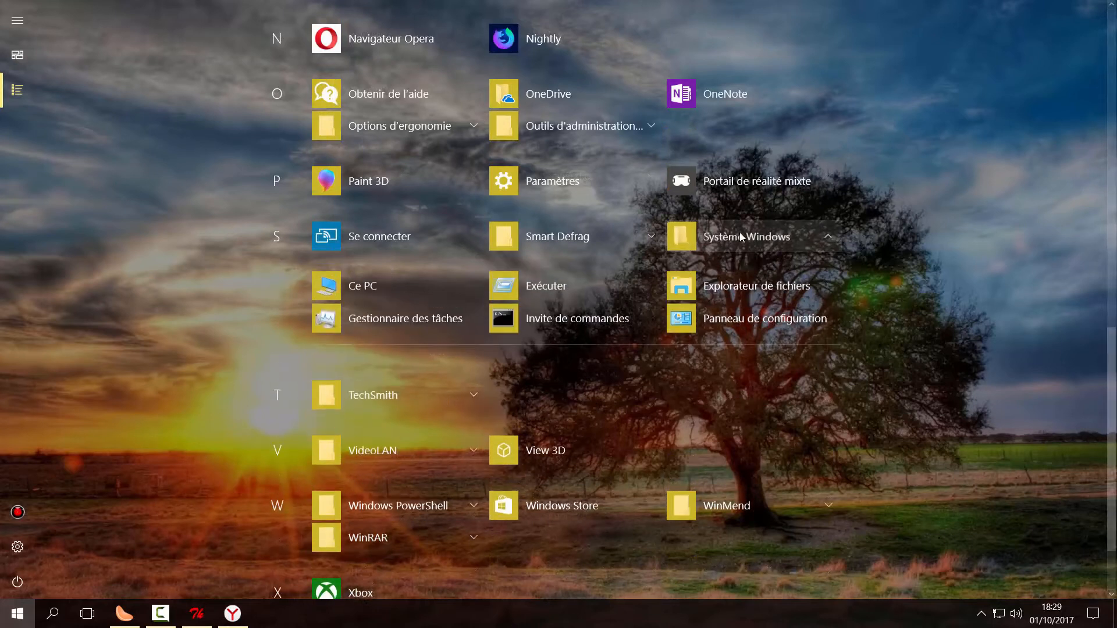
left_click(731, 322)
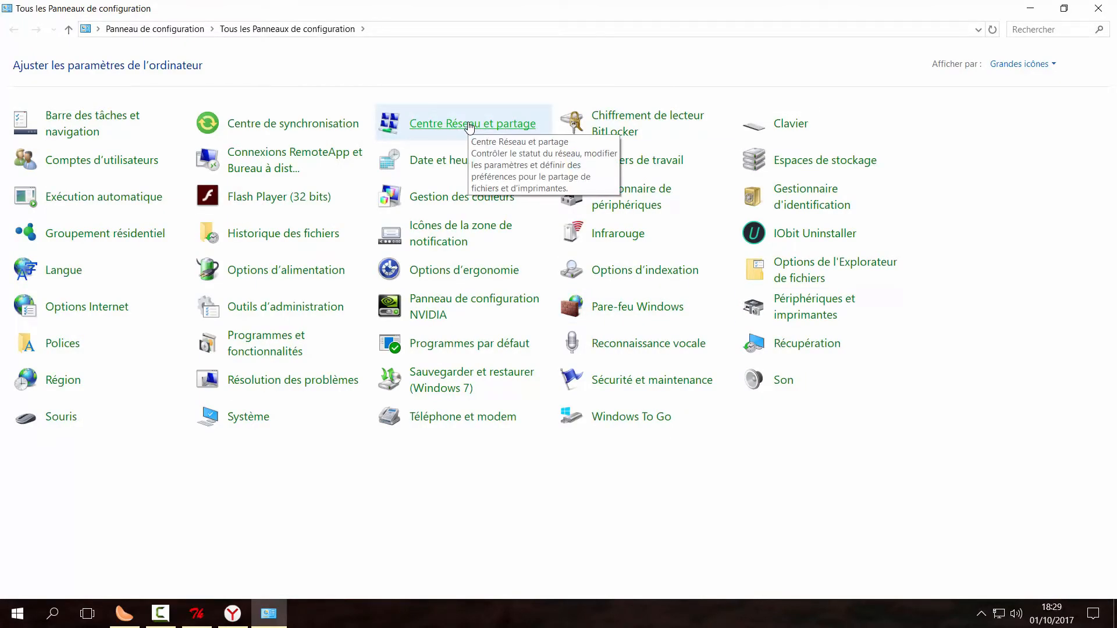
left_click(469, 124)
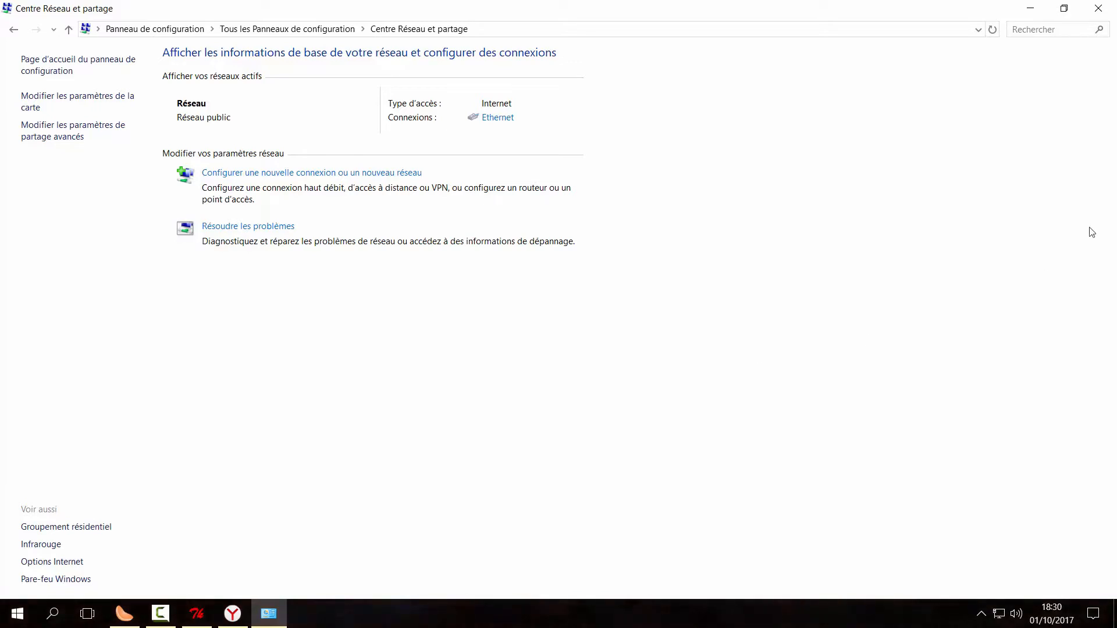
left_click(1099, 8)
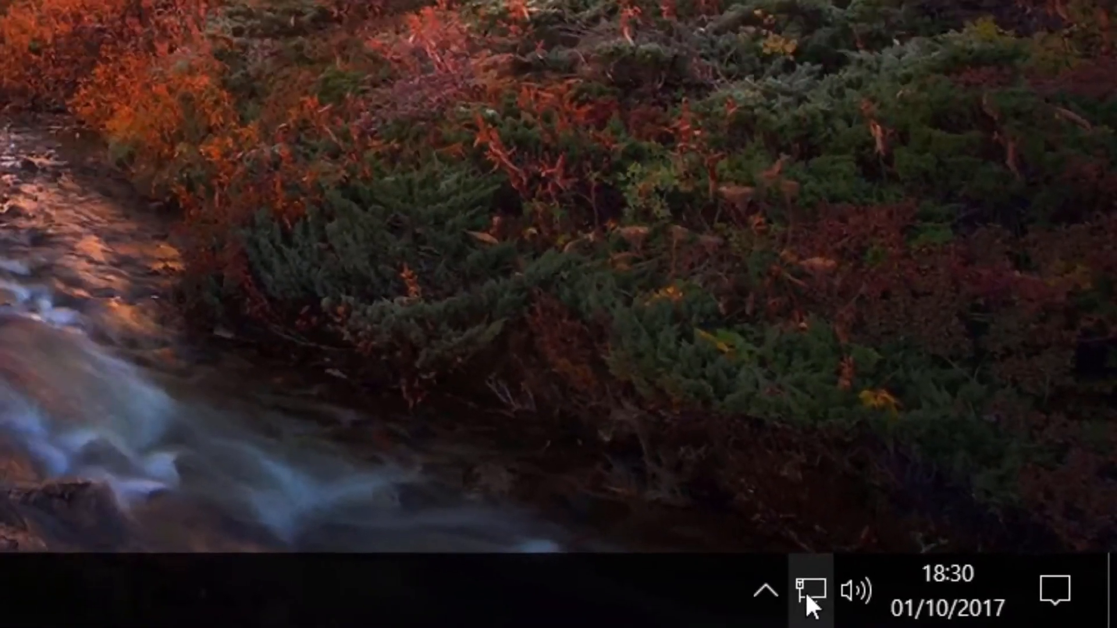
Step: Open the Protocole Internet version 4 (TCP/IPv4) properties of the Ethernet connection from the Centre Réseau et partage
right_click(805, 591)
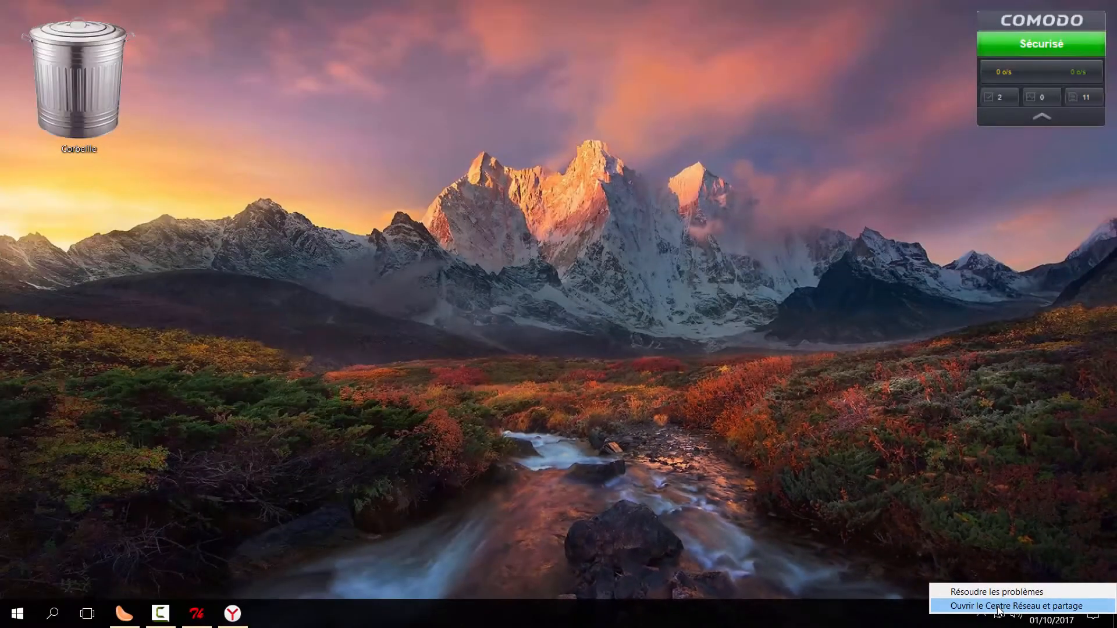
left_click(998, 606)
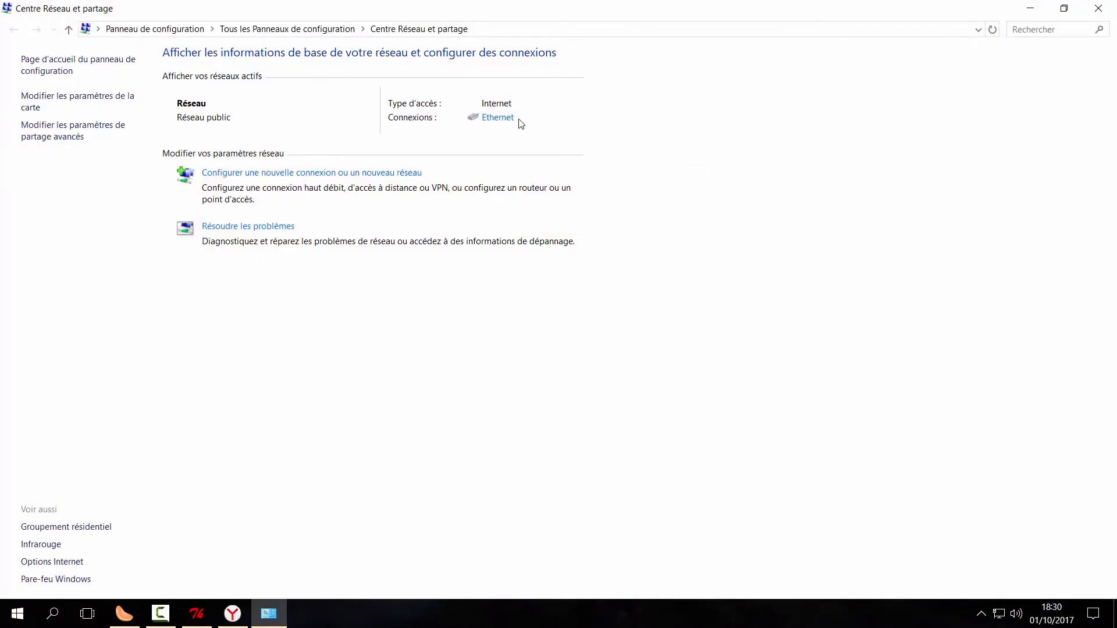
left_click(498, 118)
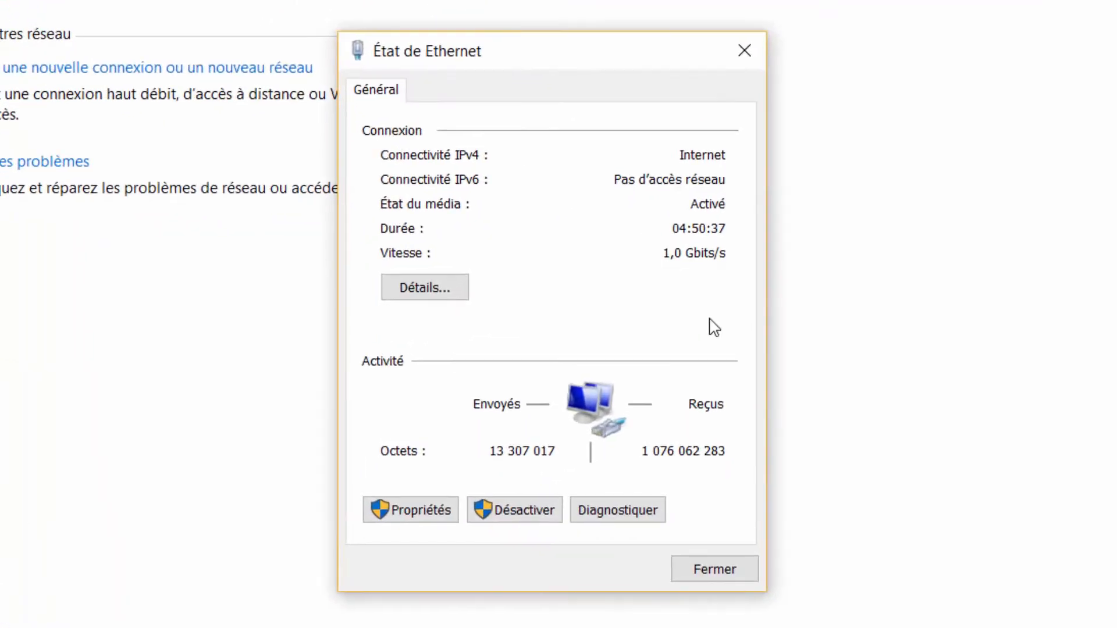
left_click(431, 522)
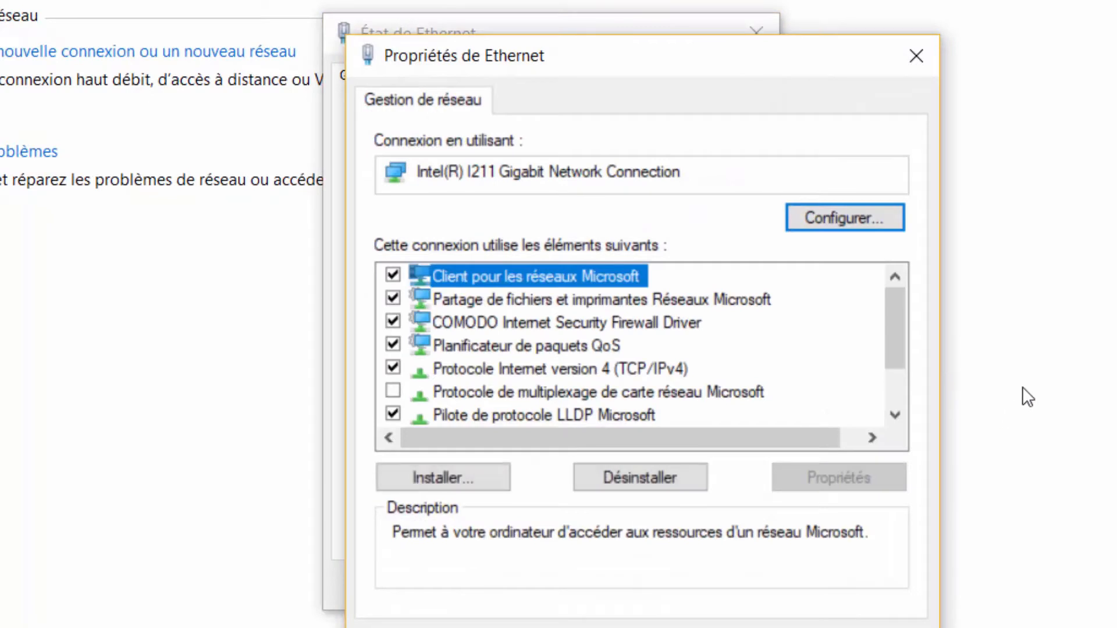
left_click(477, 372)
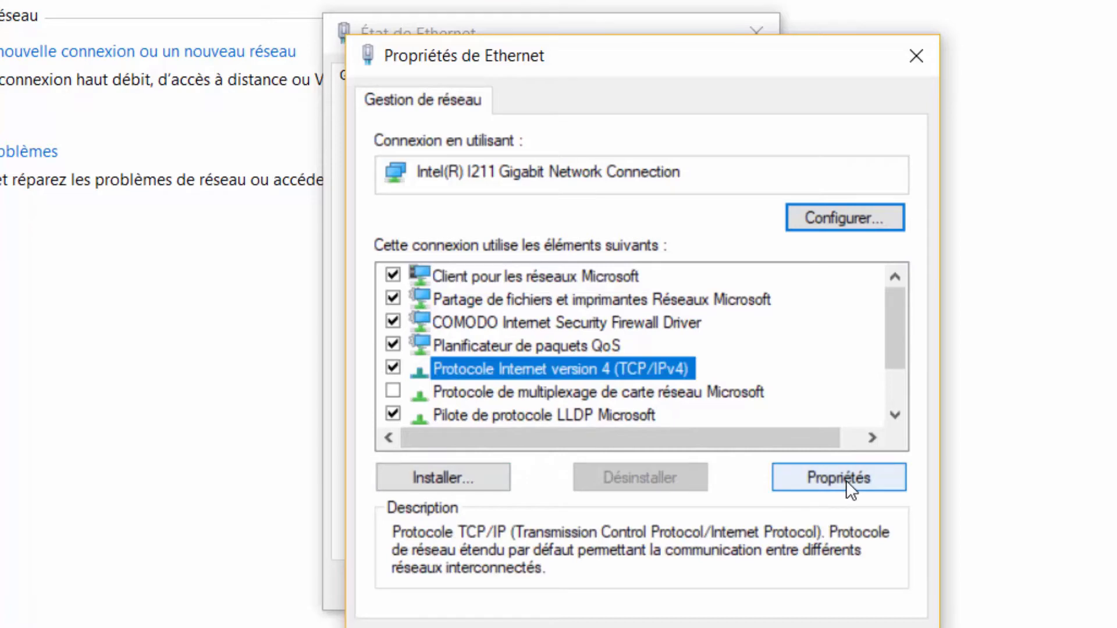
left_click(845, 480)
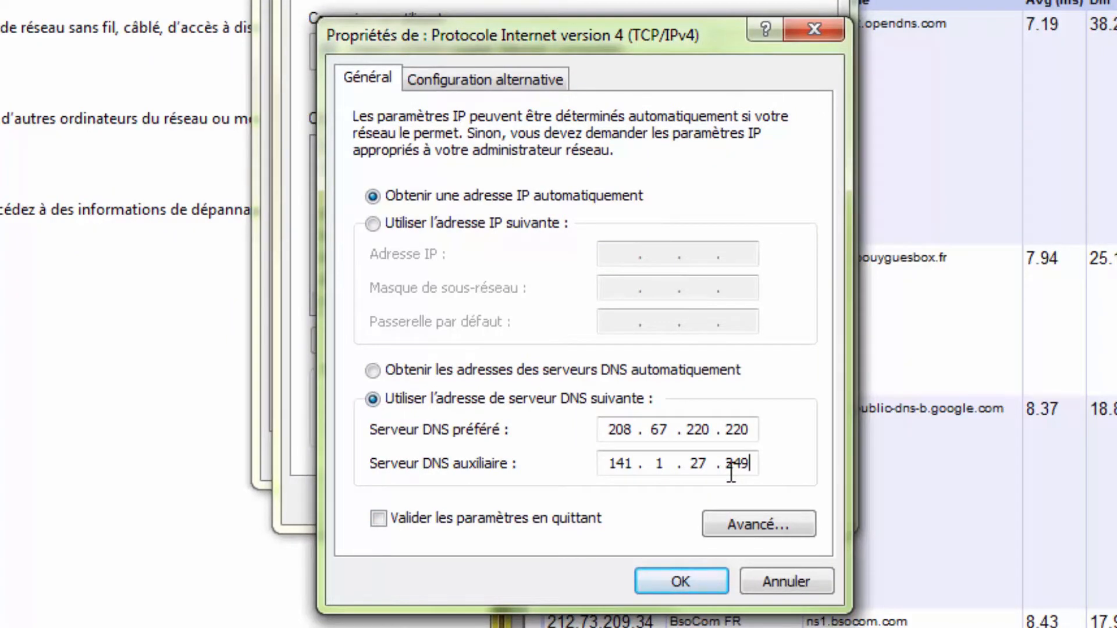
Step: Replace the auxiliary DNS server address with 194.158.122.15
key("BackSpace")
key("BackSpace")
key("BackSpace")
key("BackSpace")
key("BackSpace")
key("BackSpace")
key("BackSpace")
key("BackSpace")
key("BackSpace")
type("194 . 158 . 122 . ")
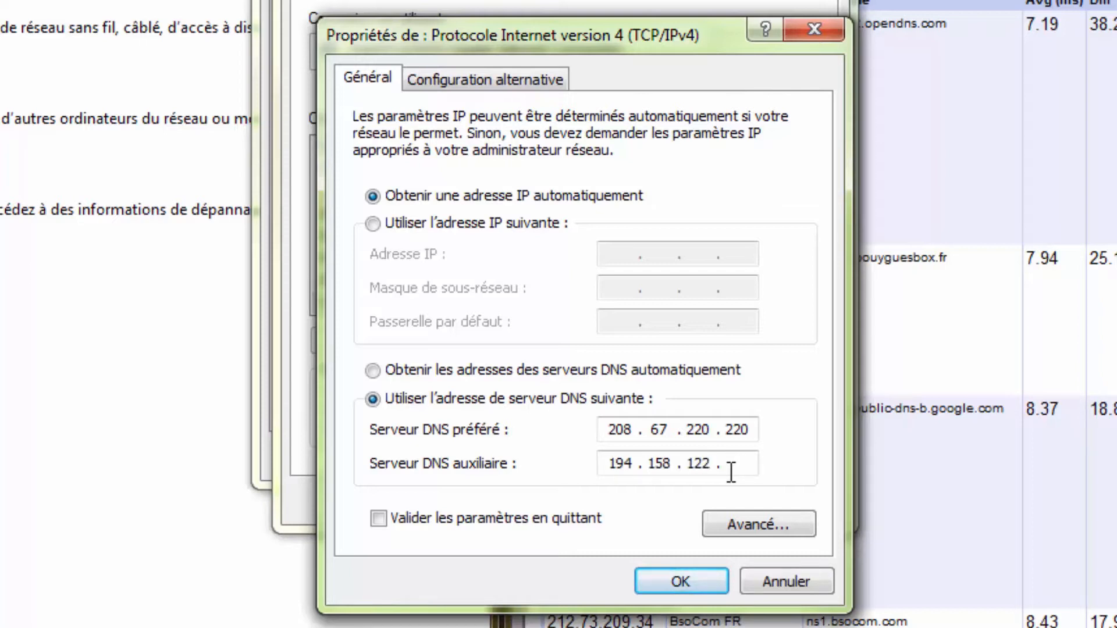
type("15")
Step: Enable validating the settings on exit, apply the IPv4 configuration and close the connection properties
left_click(382, 525)
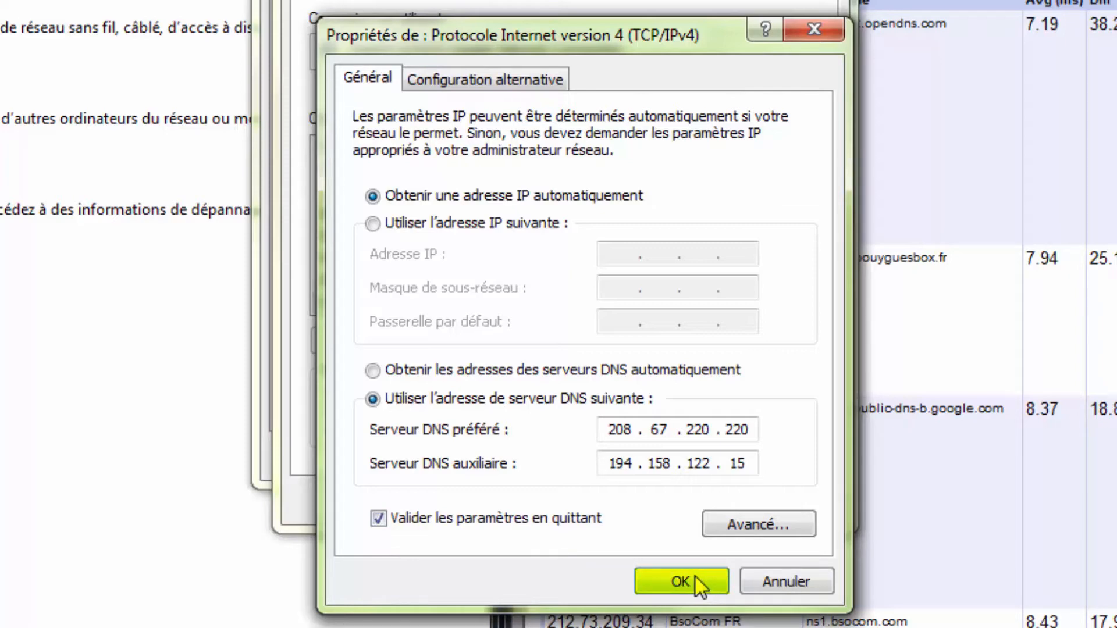
left_click(696, 578)
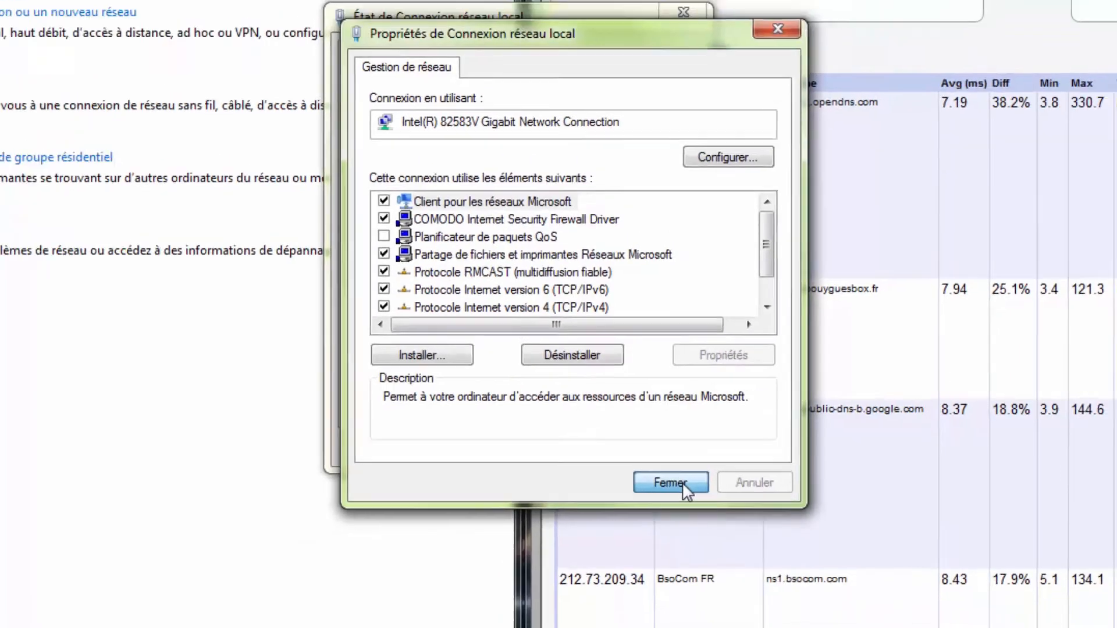
left_click(701, 502)
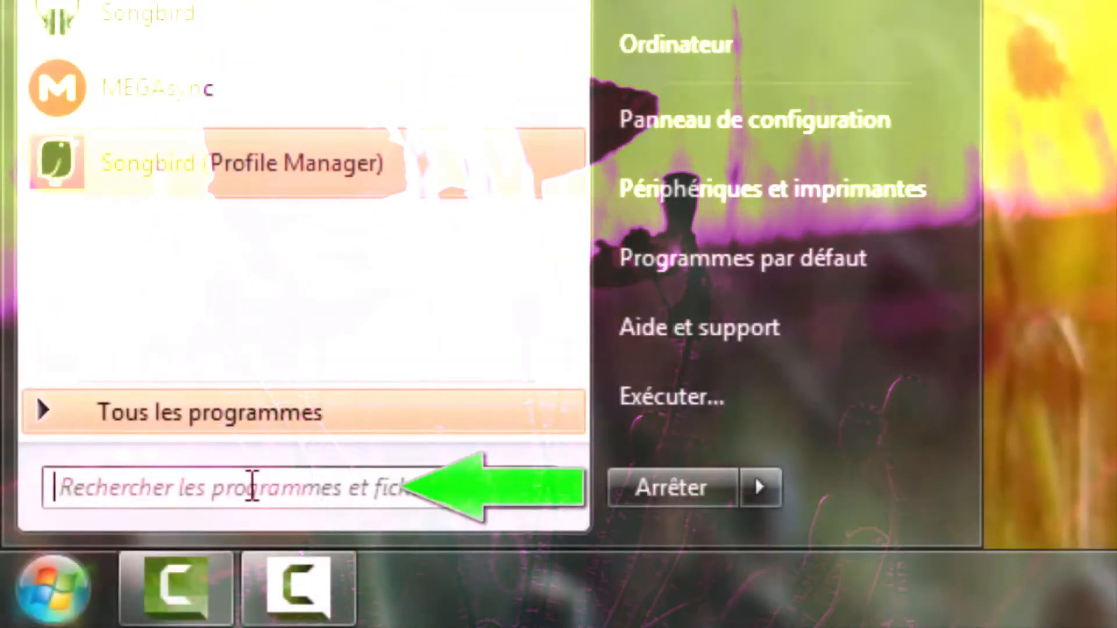
Step: Search the Windows programs and files for regedit
type("rege")
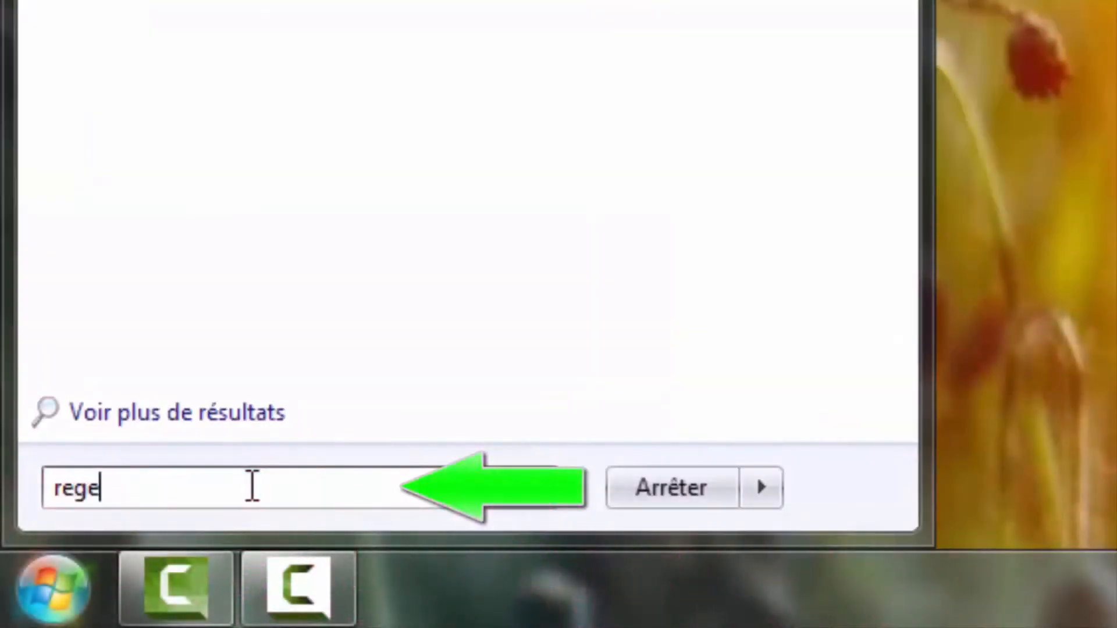
type("dit")
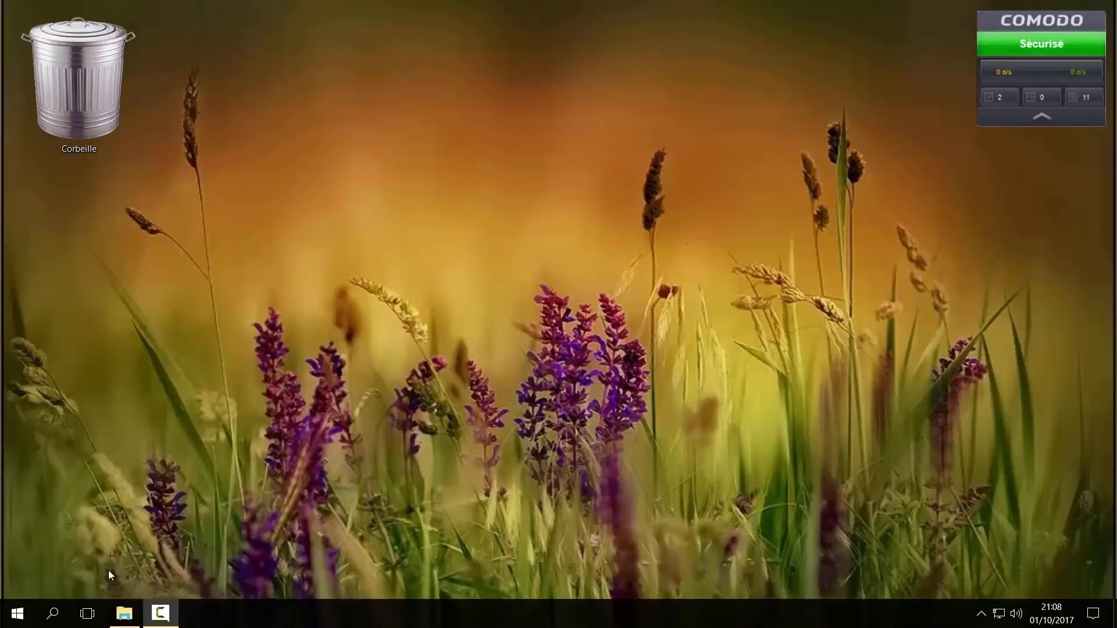
Step: Search Windows for regedit and open the Registry Editor
left_click(51, 619)
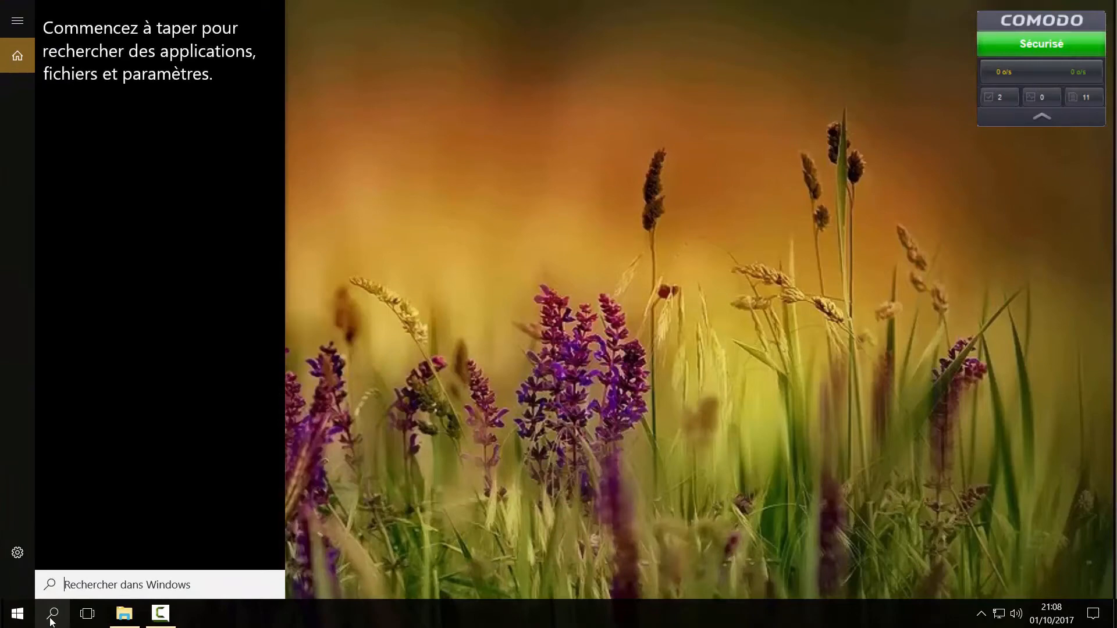
type("reg")
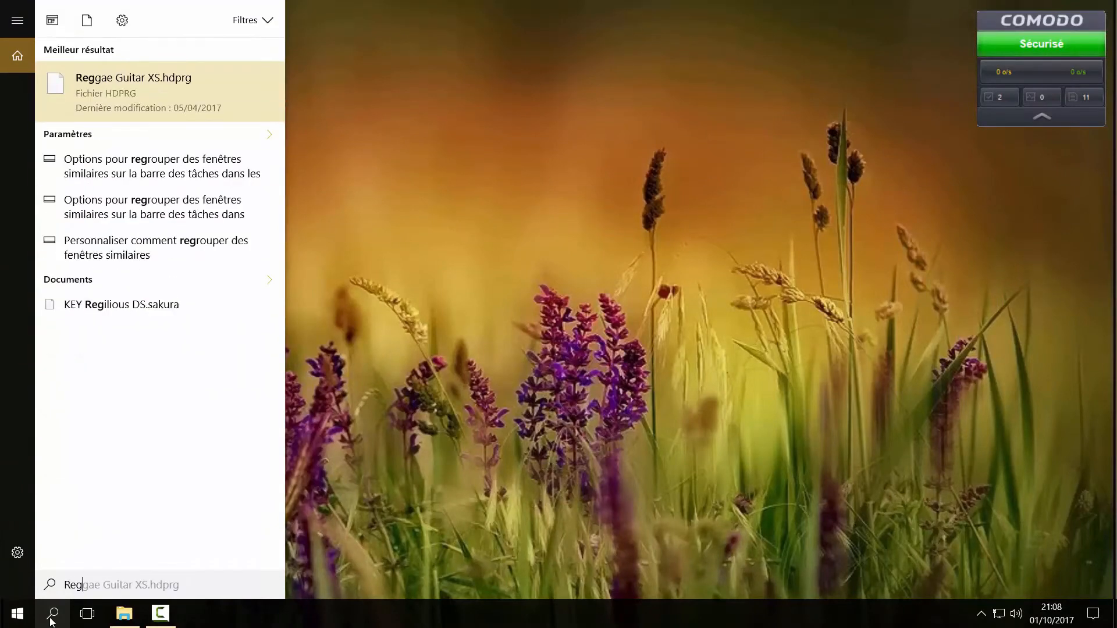
type("edi")
key("BackSpace")
key("BackSpace")
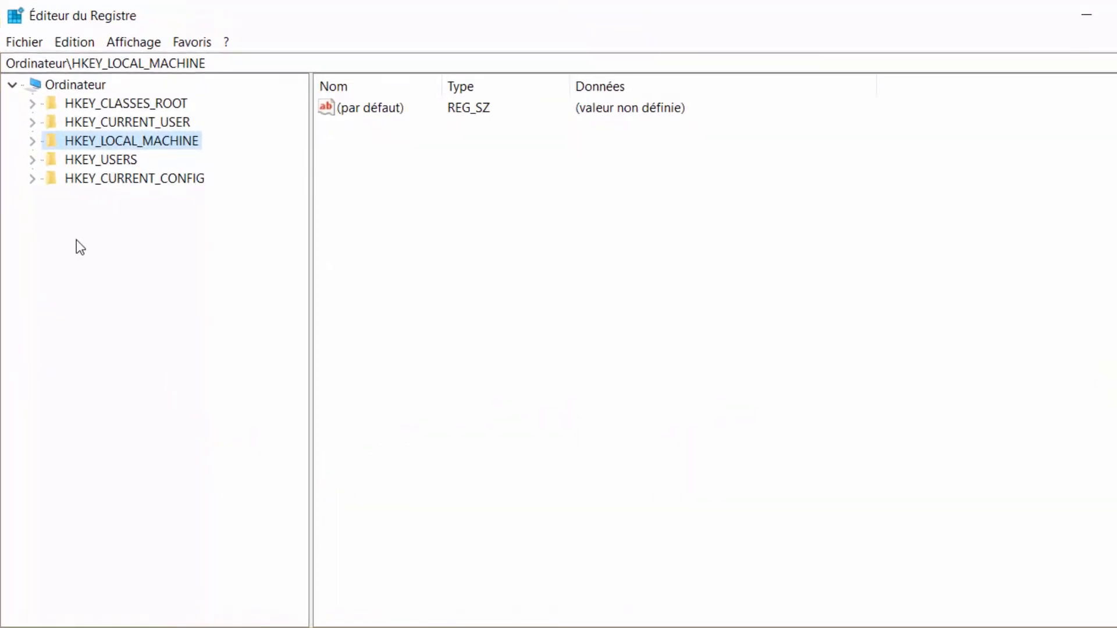
Step: Expand the registry tree down to HKEY_LOCAL_MACHINE\SYSTEM\CurrentControlSet\Services
left_click(33, 142)
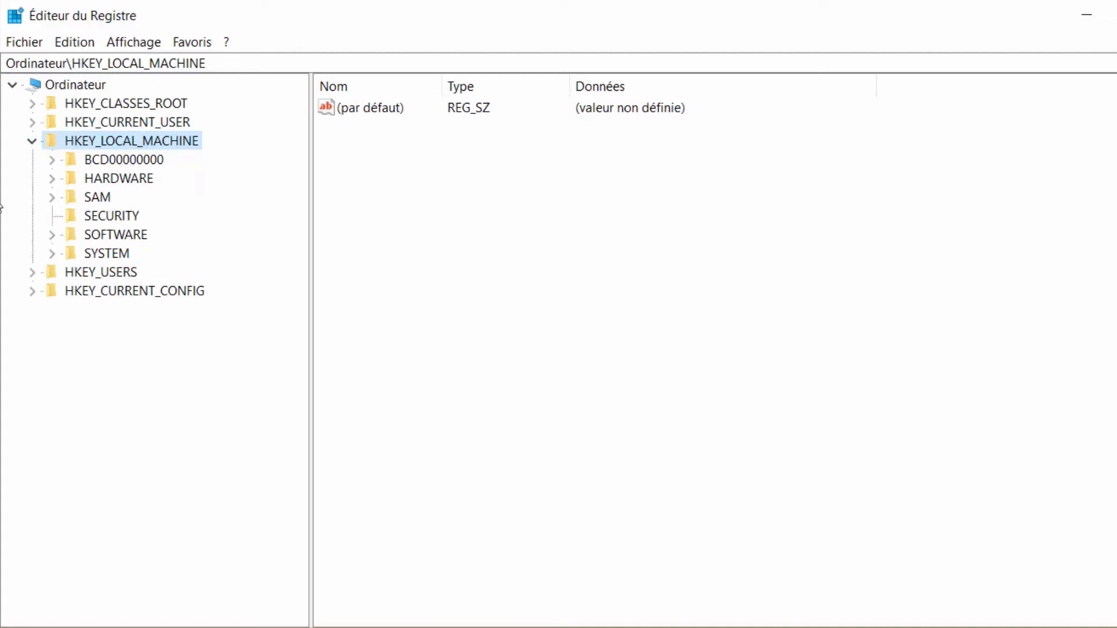
left_click(52, 254)
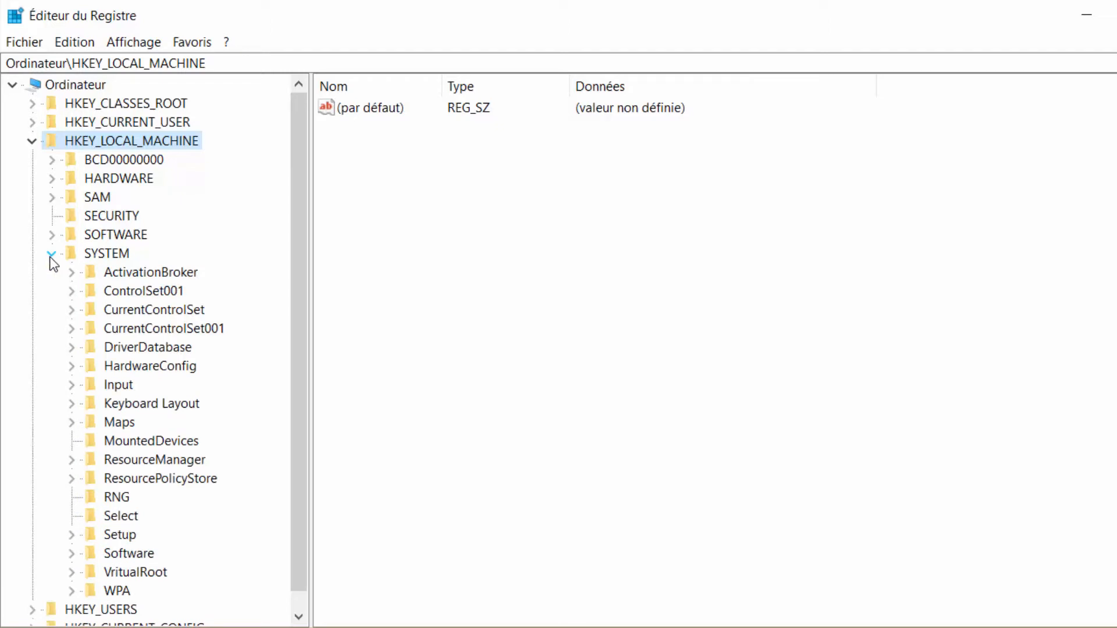
left_click(72, 310)
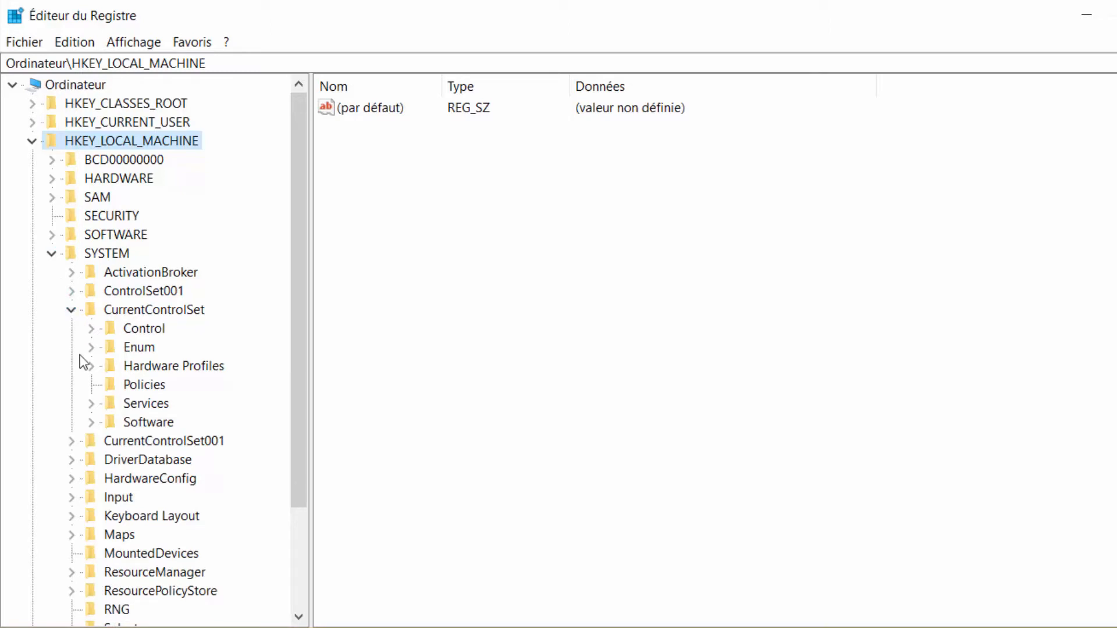
left_click(91, 404)
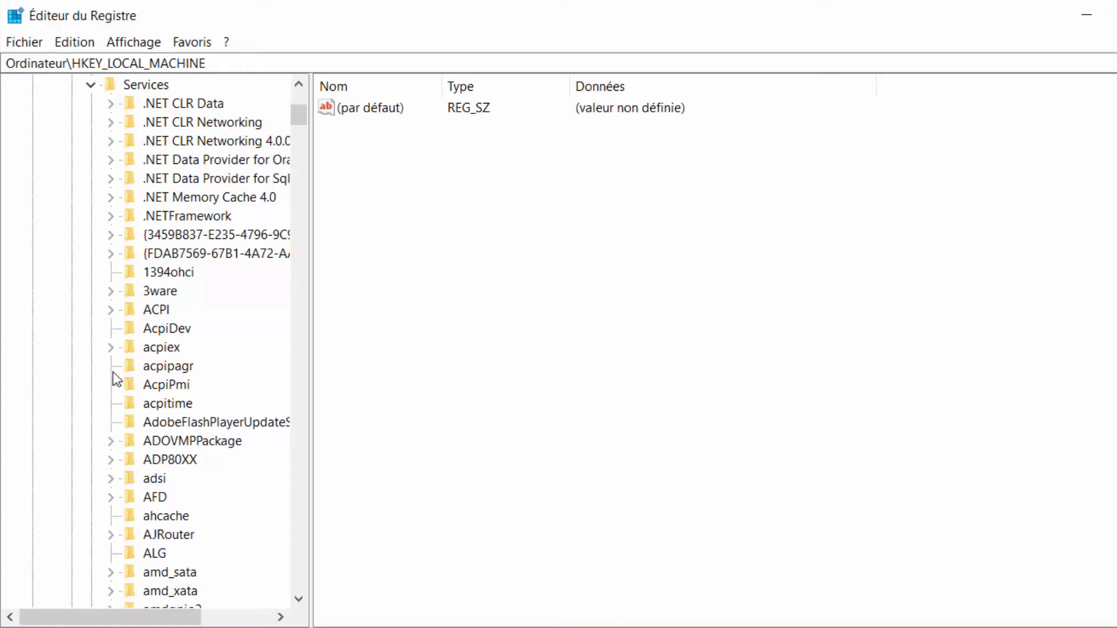
Step: Expand Tcpip\Parameters\Interfaces under Services and show the values of the {3459b837-e235-4796-9c9f-b5a7514d9bcc} interface key
scroll(142, 356, "down", 20)
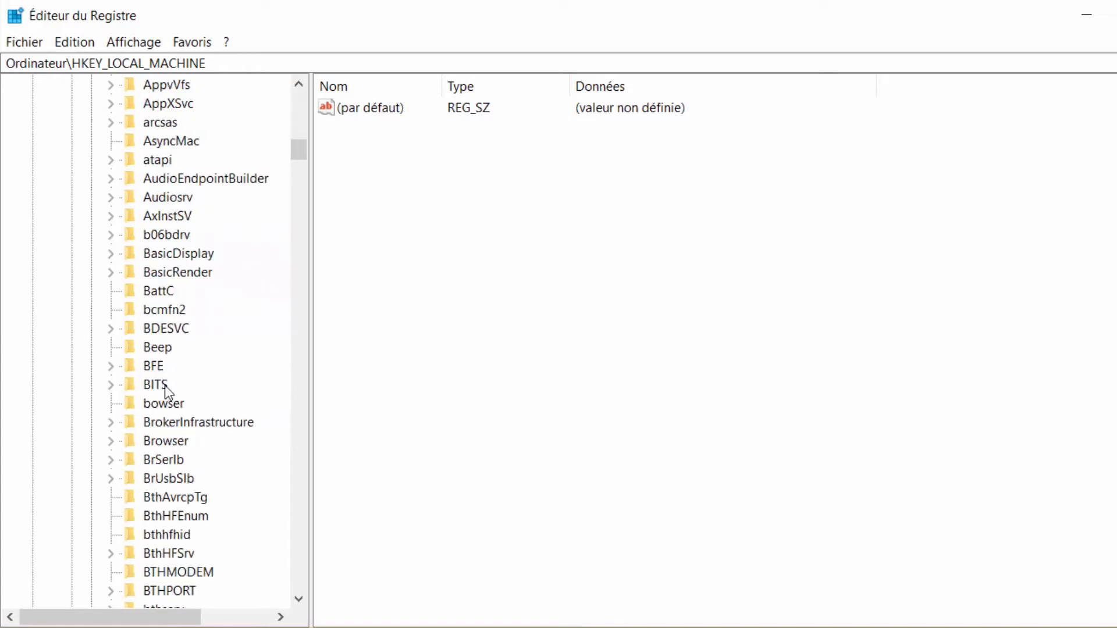
scroll(172, 415, "down", 20)
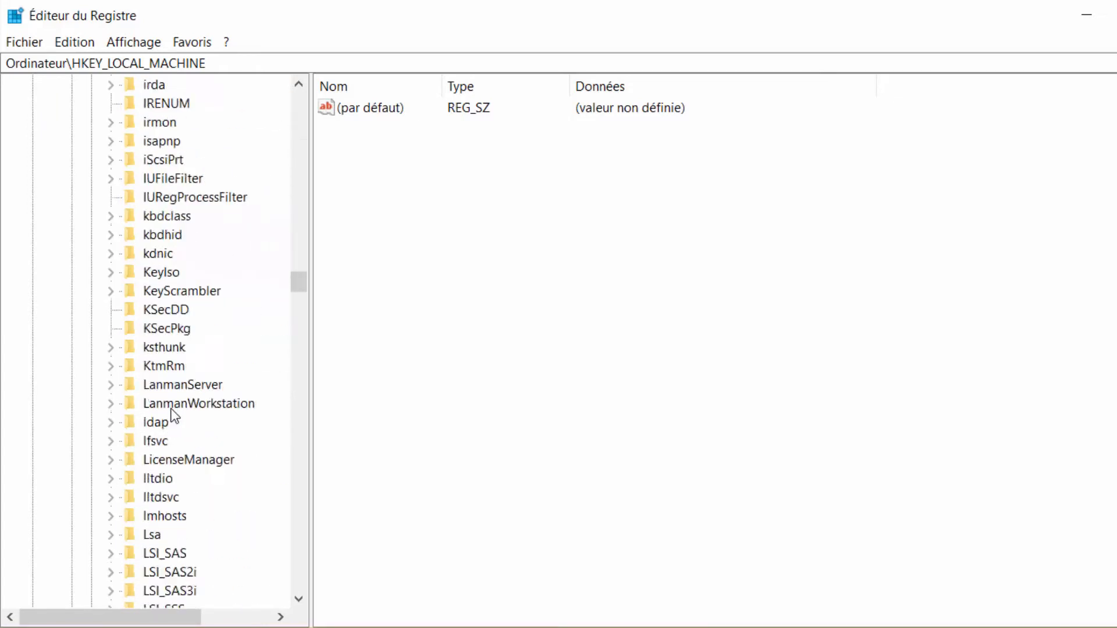
scroll(172, 415, "down", 20)
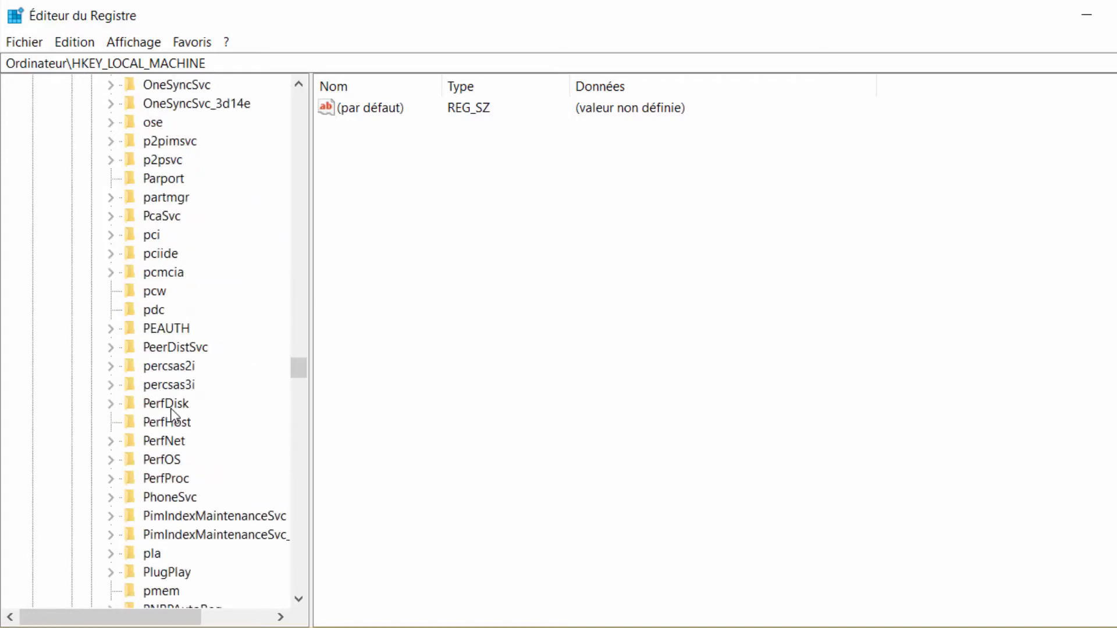
scroll(172, 415, "down", 18)
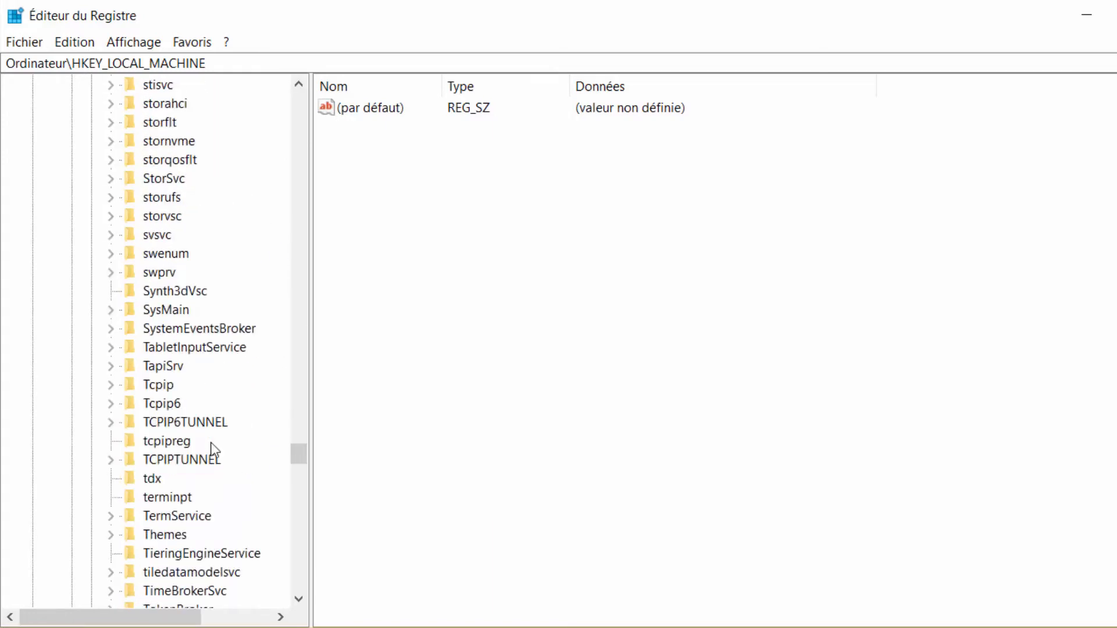
left_click(111, 385)
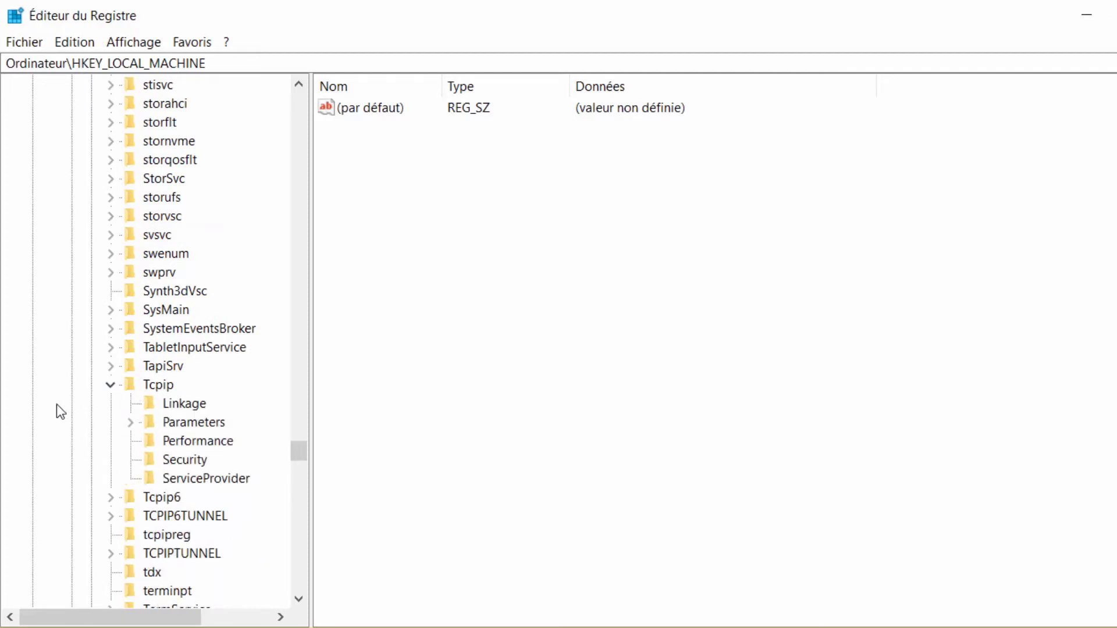
left_click(131, 423)
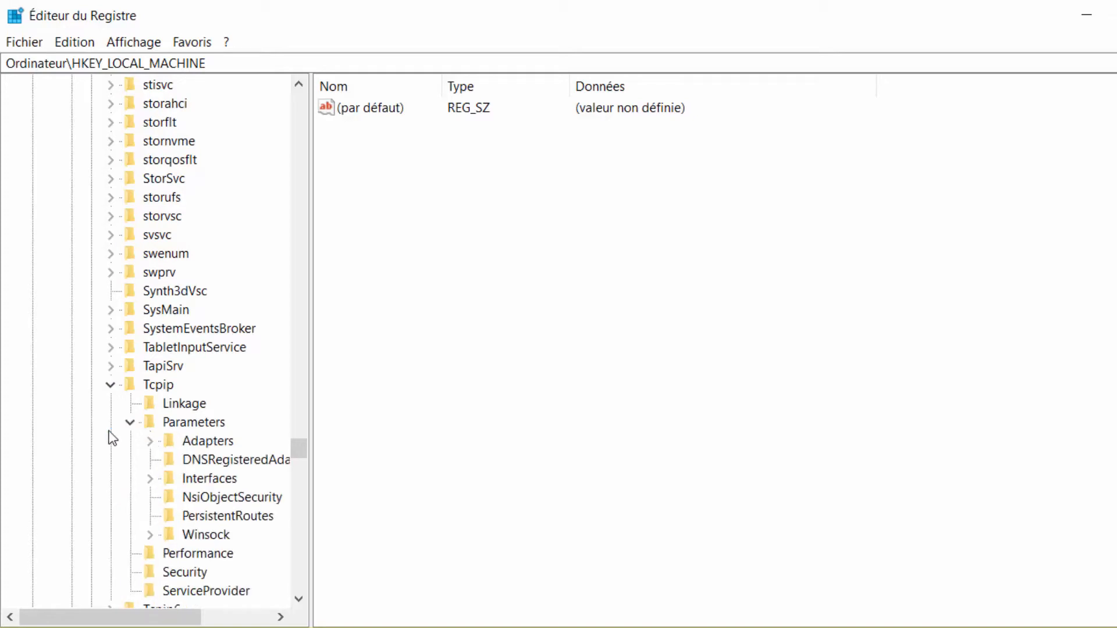
left_click(151, 478)
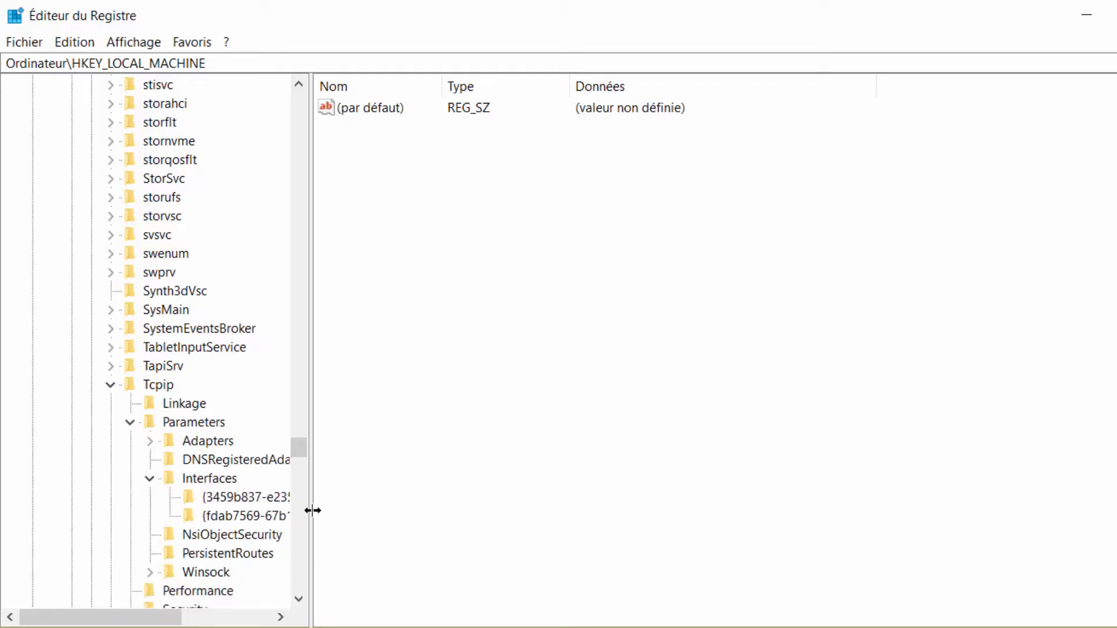
left_click_drag(313, 511, 407, 531)
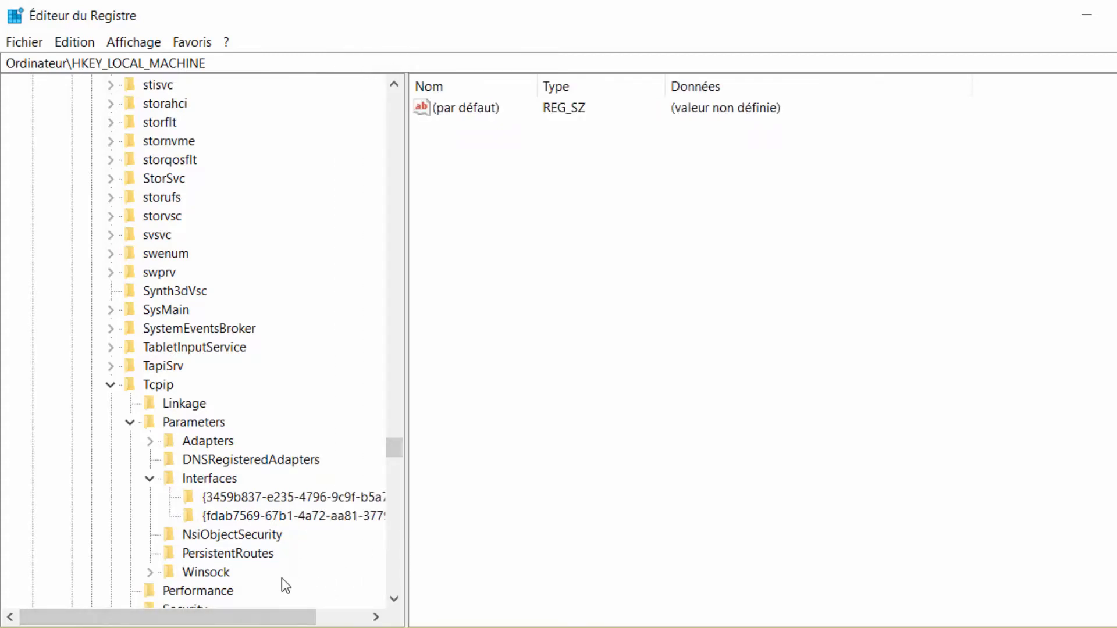
left_click(343, 502)
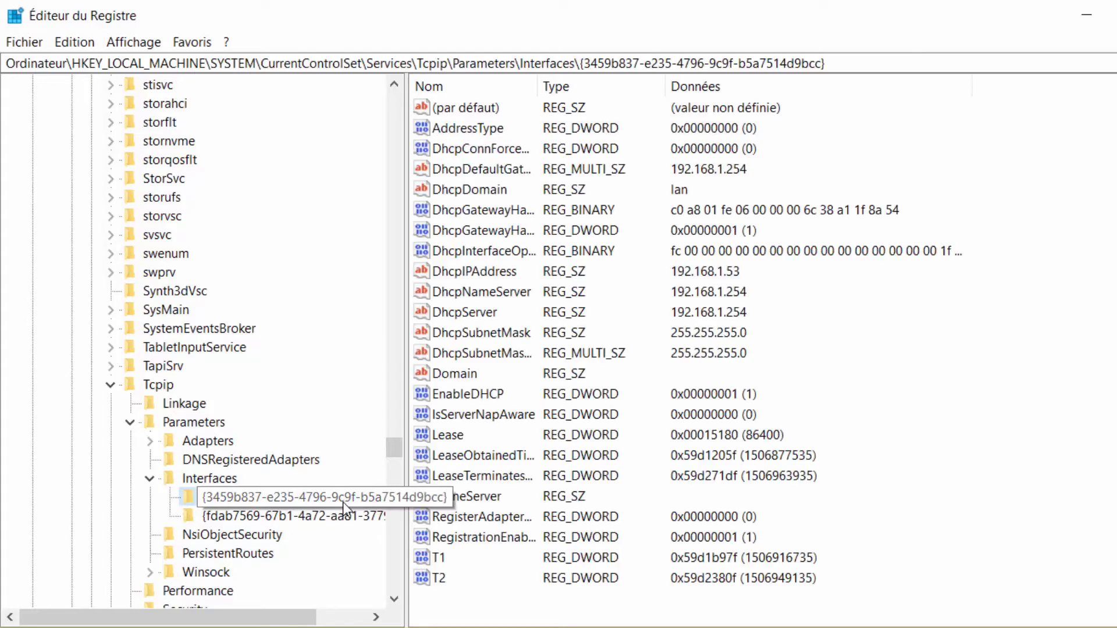
Step: Start exporting the Interfaces key and choose the Backup folder on the J: Backup drive as its destination
right_click(225, 480)
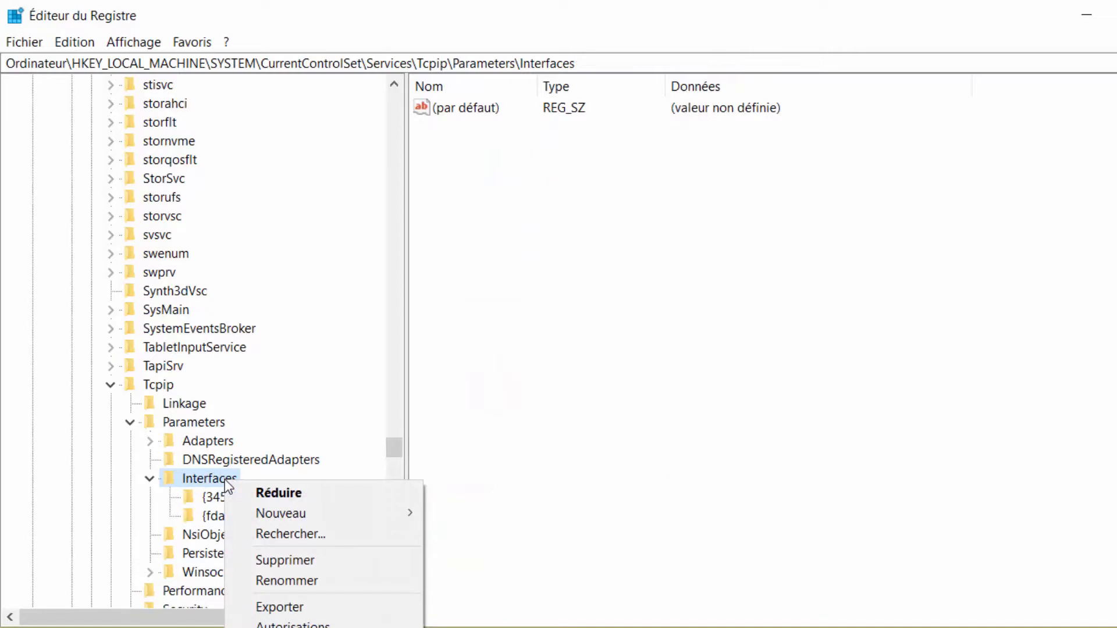
left_click(275, 608)
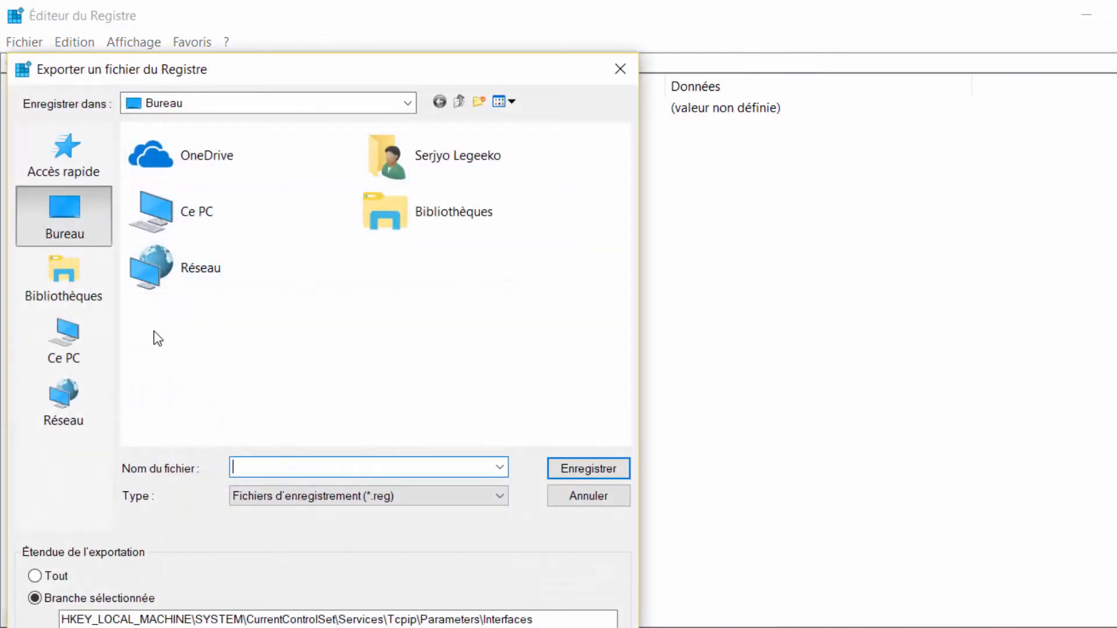
left_click(172, 218)
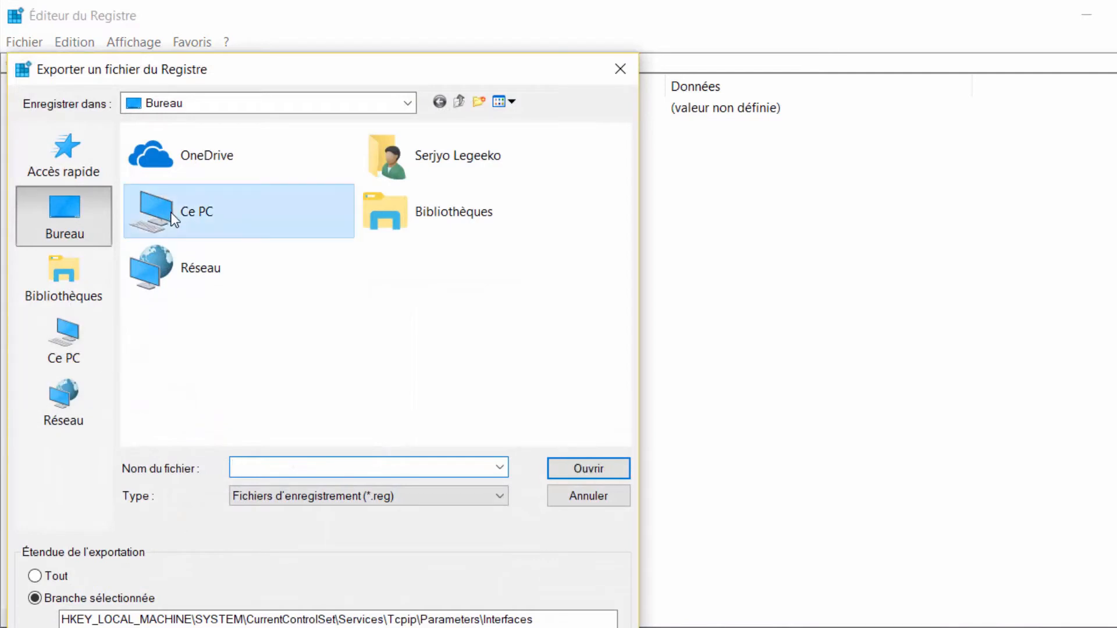
double_click(182, 216)
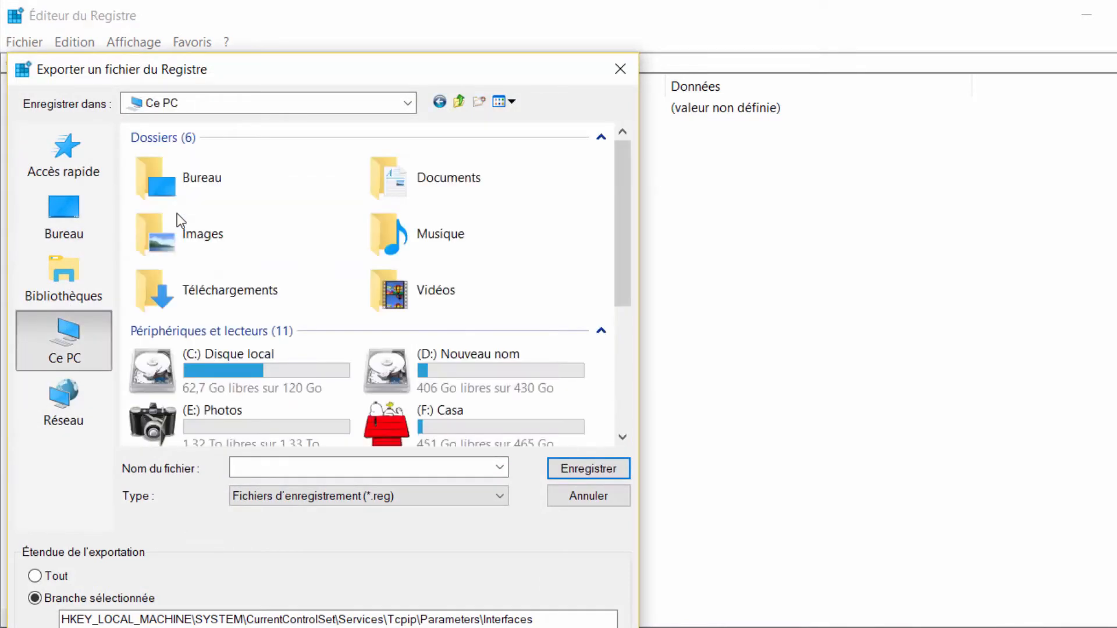
scroll(325, 317, "down", 5)
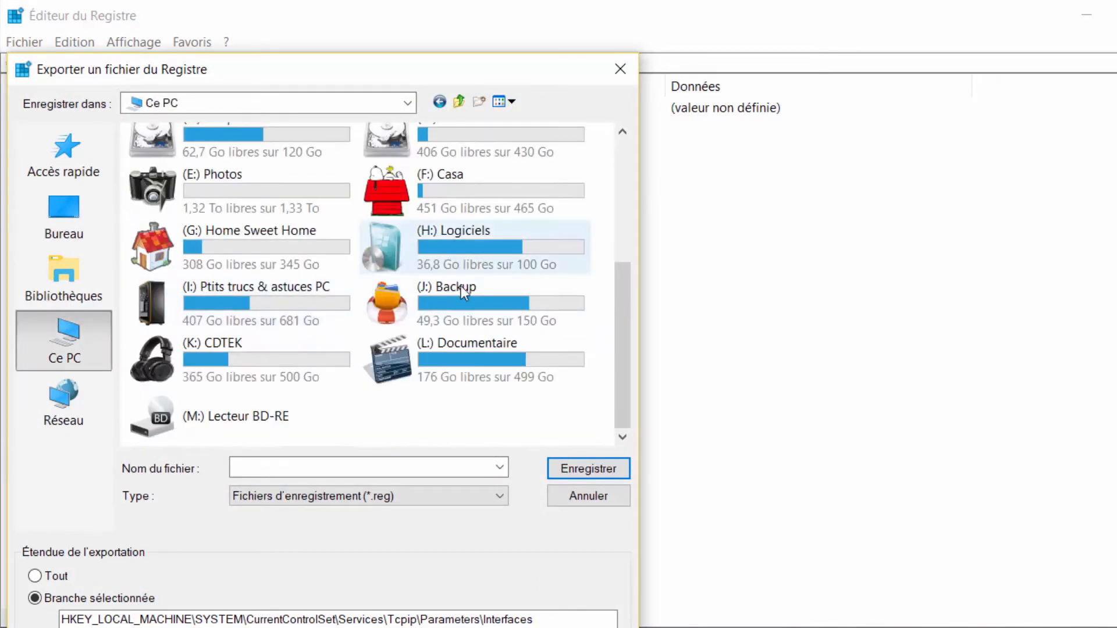
double_click(424, 301)
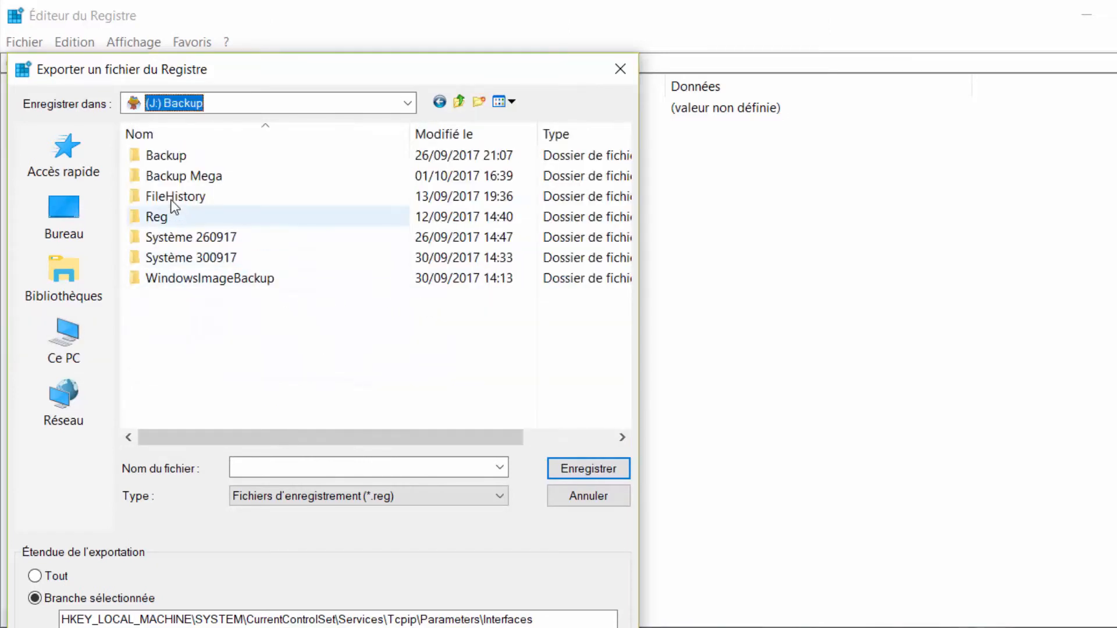
double_click(176, 156)
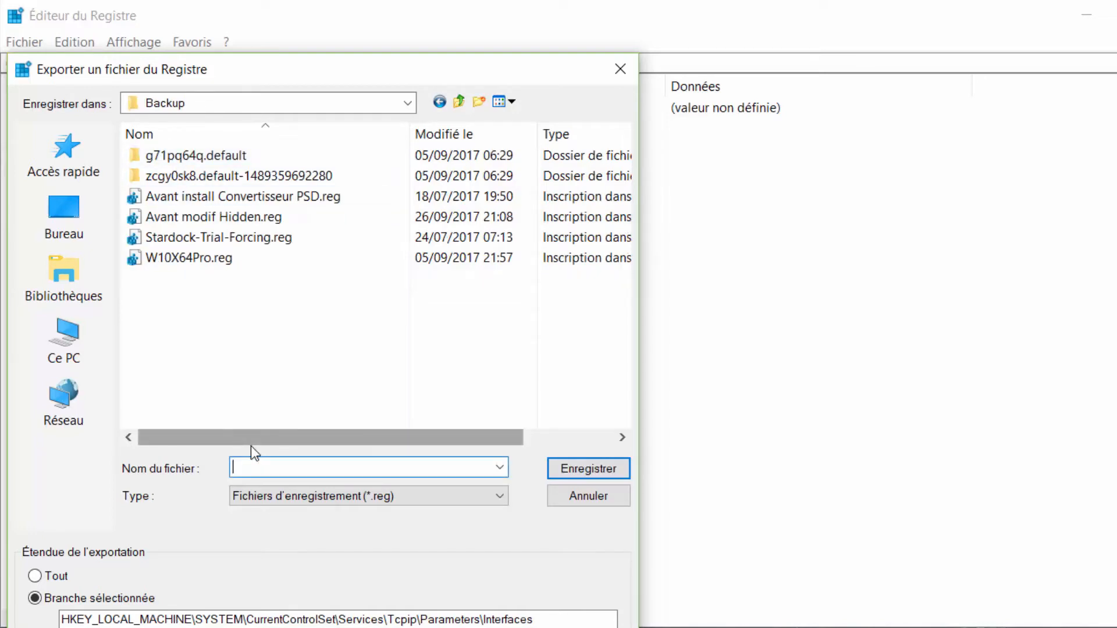
Step: Name the registry export file Avant modif-Interfaces and save it
type("Avan")
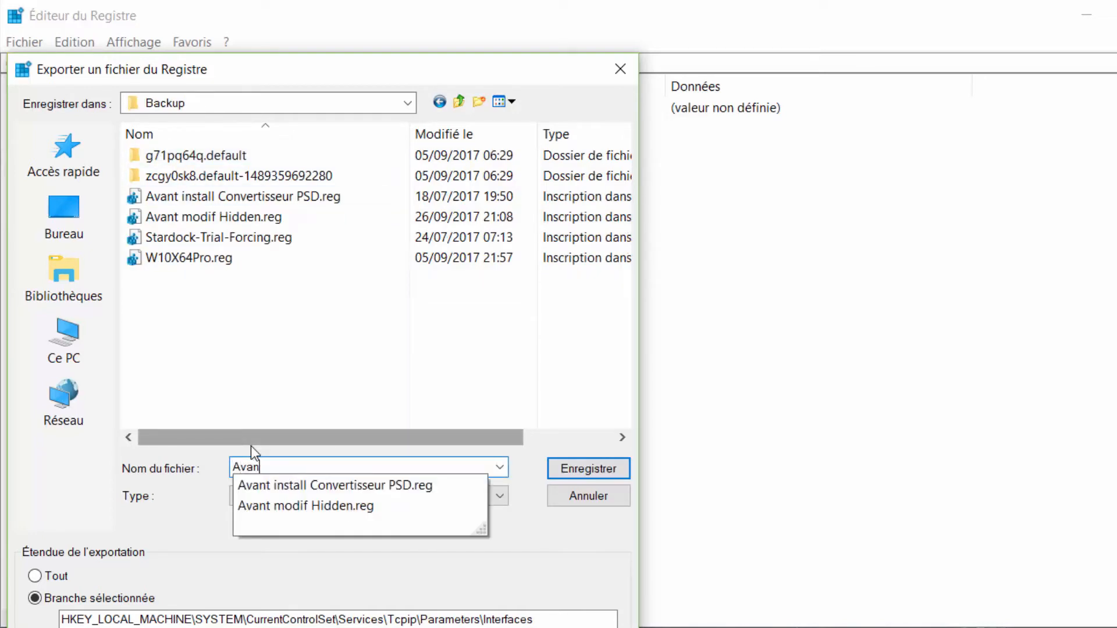
type("t modif")
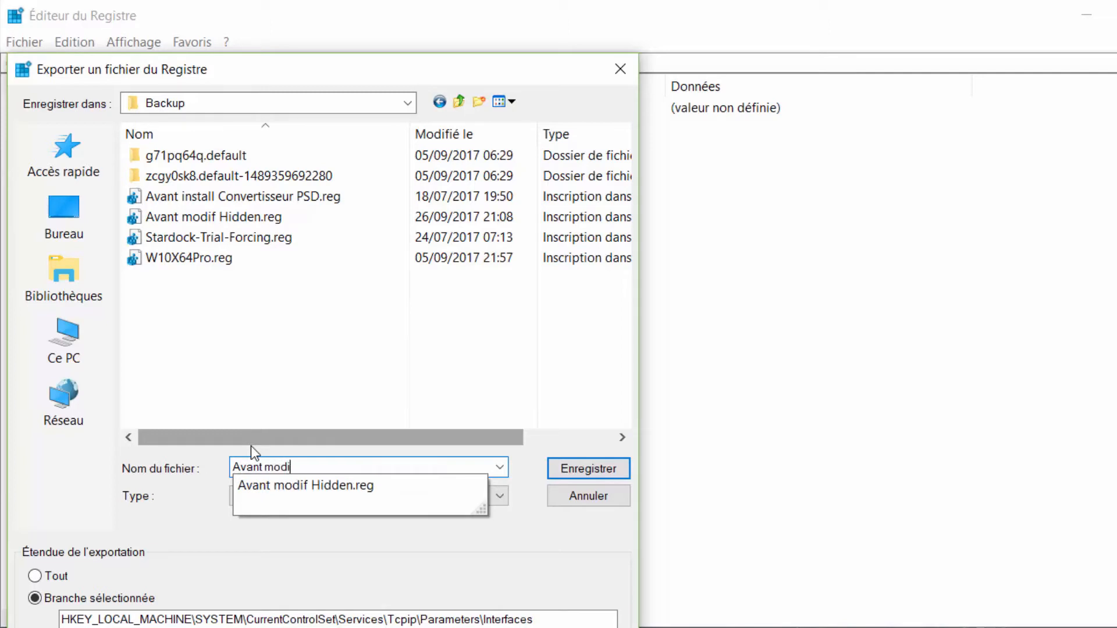
type("-I")
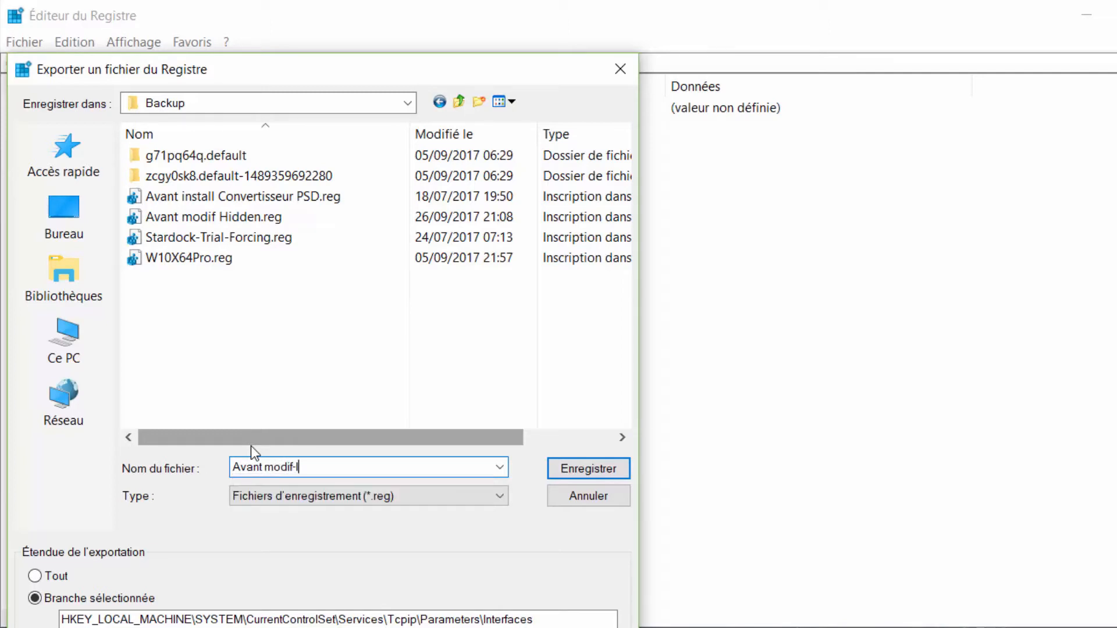
type("nterfaces")
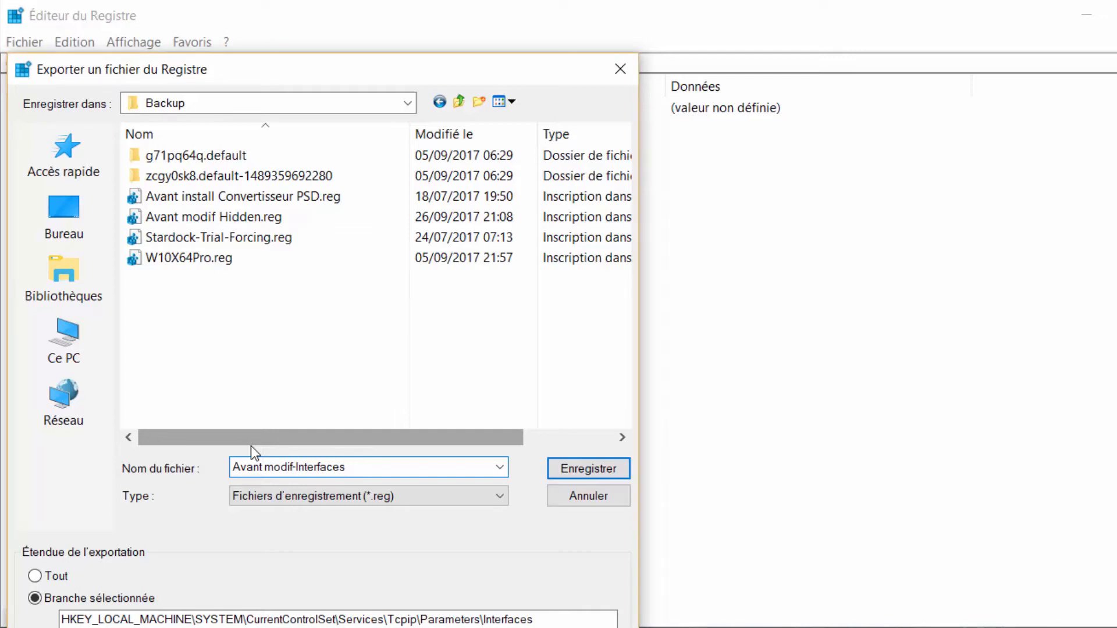
key("BackSpace")
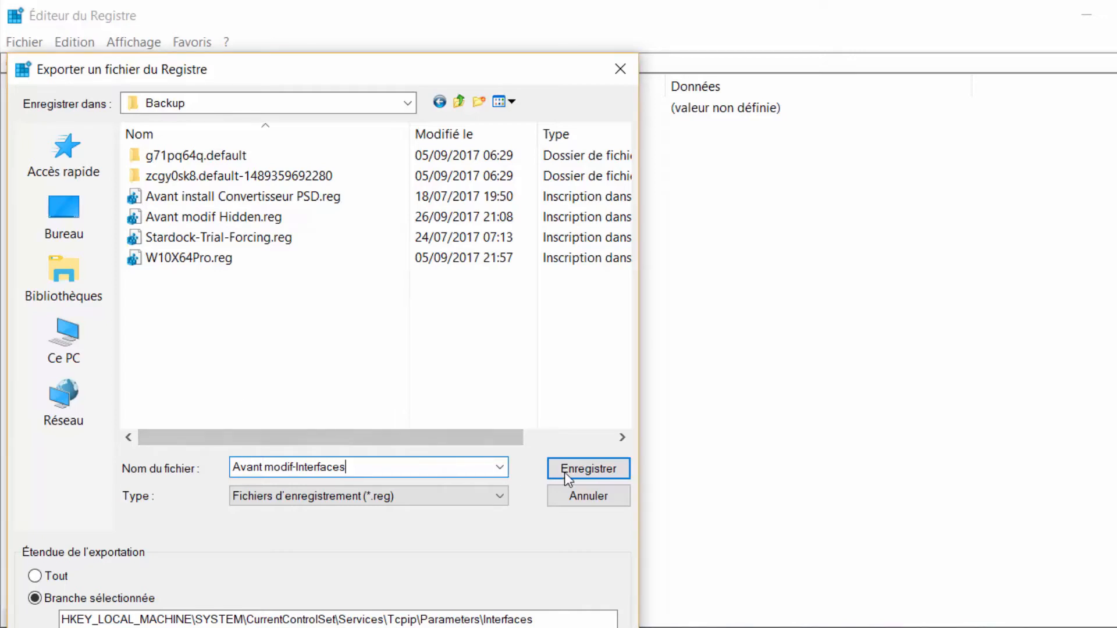
left_click(600, 472)
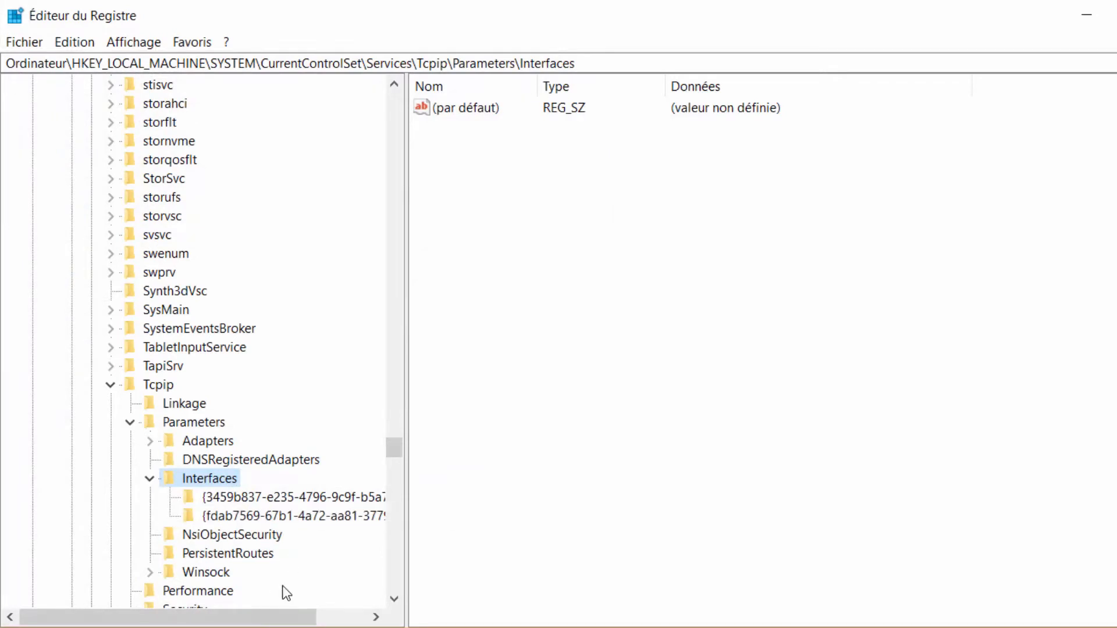
Step: Create a 32-bit DWORD value named TcpAckFrequency in the {3459b837-e235-4796-9c9f-b5a7514d9bcc} interface key
left_click(336, 498)
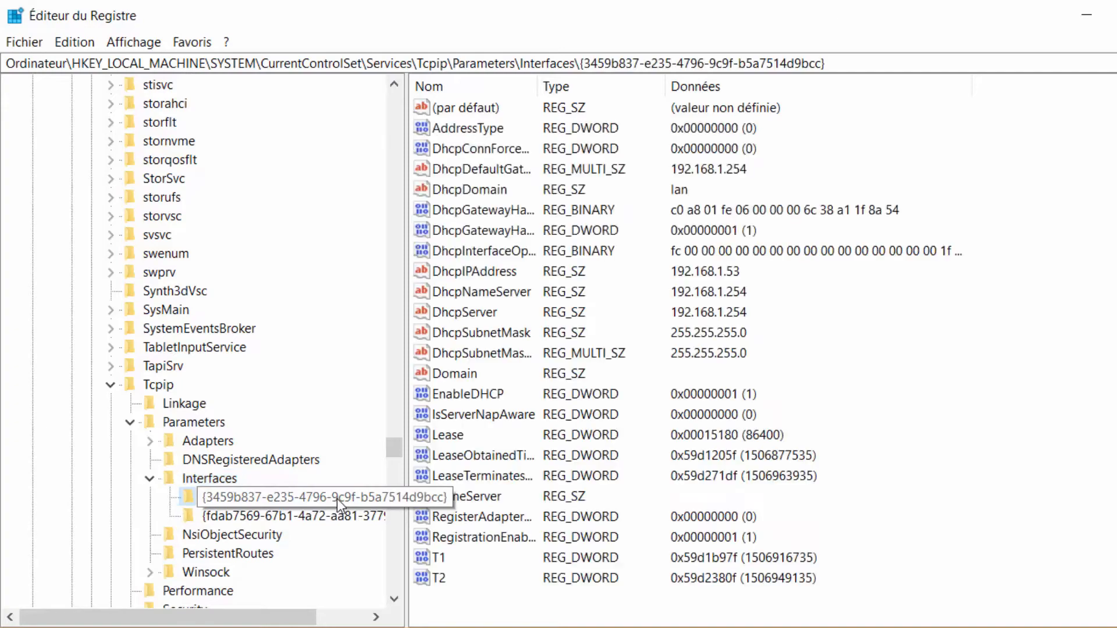
right_click(509, 607)
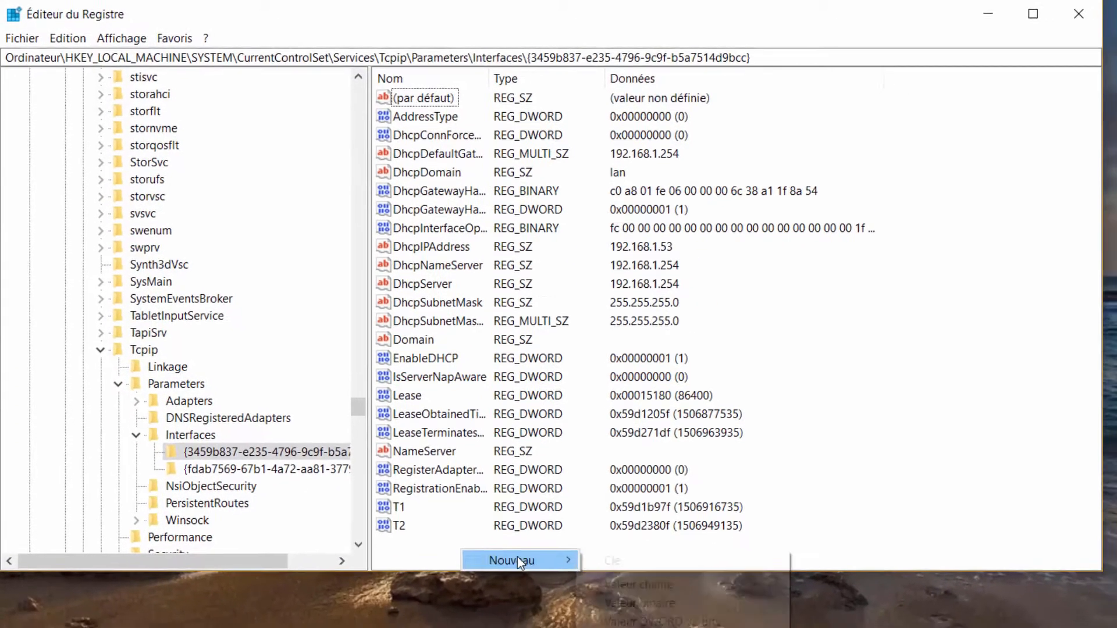
mouse_move(563, 616)
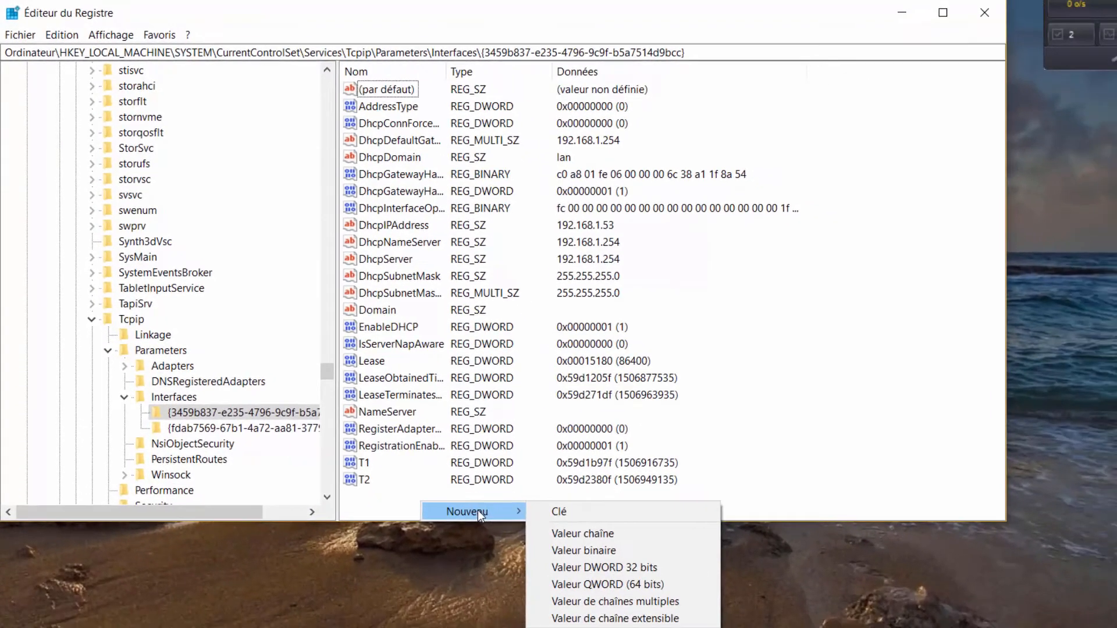
left_click(608, 571)
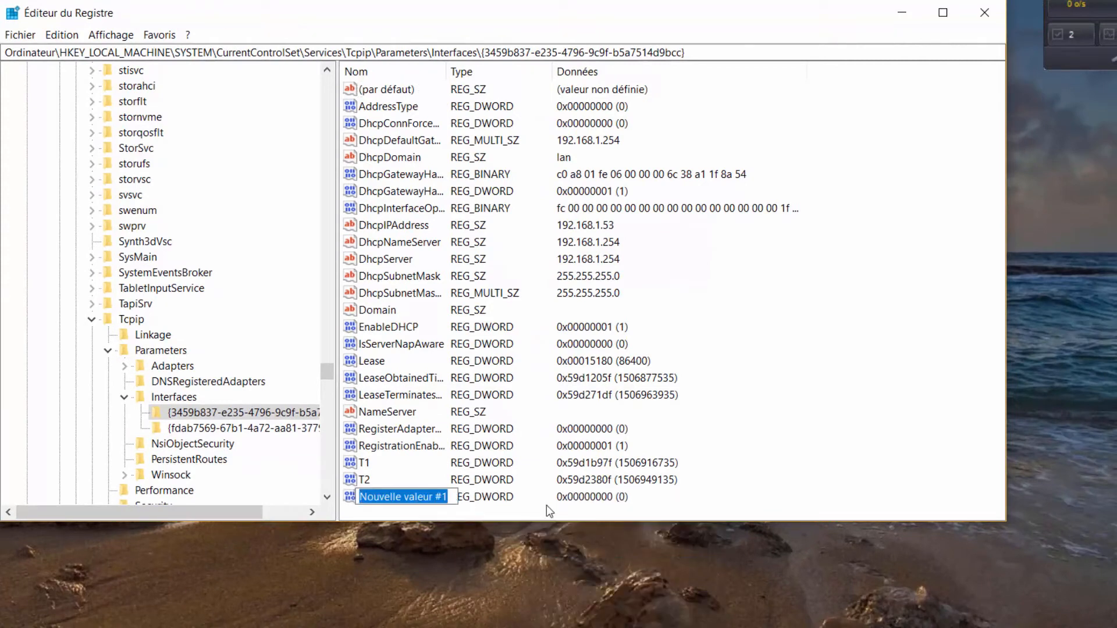
key("BackSpace")
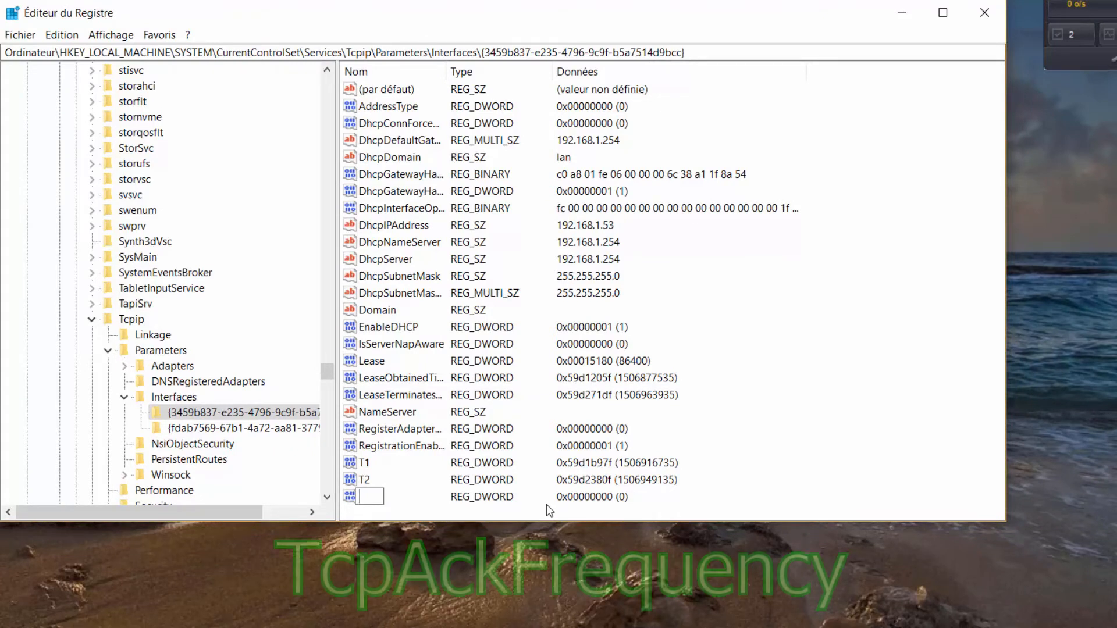
type("Tcp")
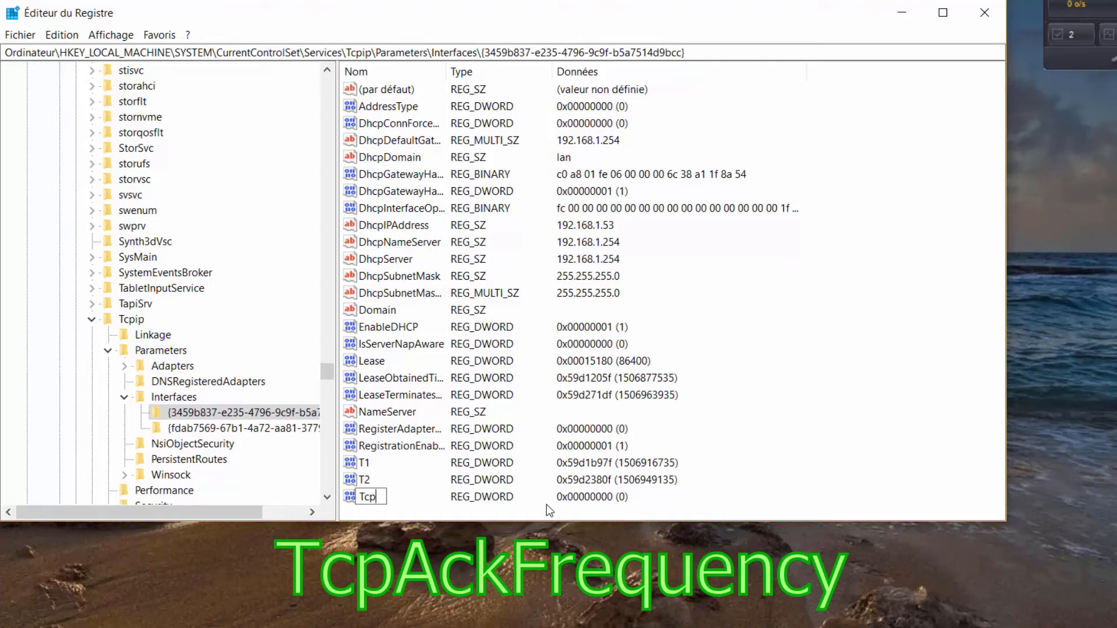
type("AckFrequen")
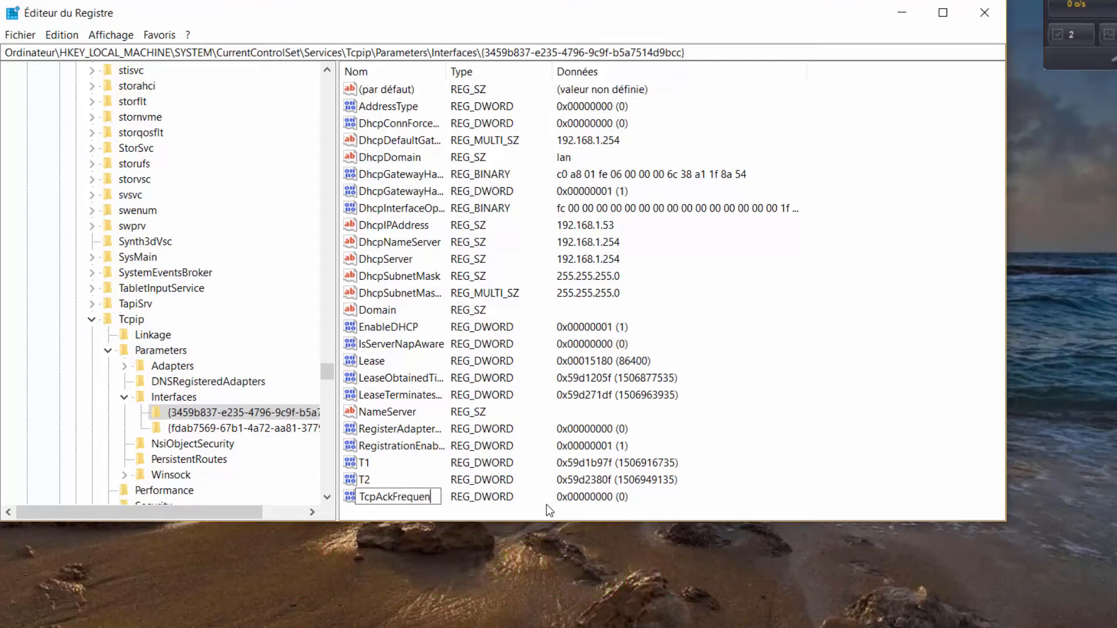
type("cy")
Step: Copy the name TcpAckFrequency from the new value's name field to the clipboard
left_click_drag(440, 497, 359, 495)
key("ctrl+c")
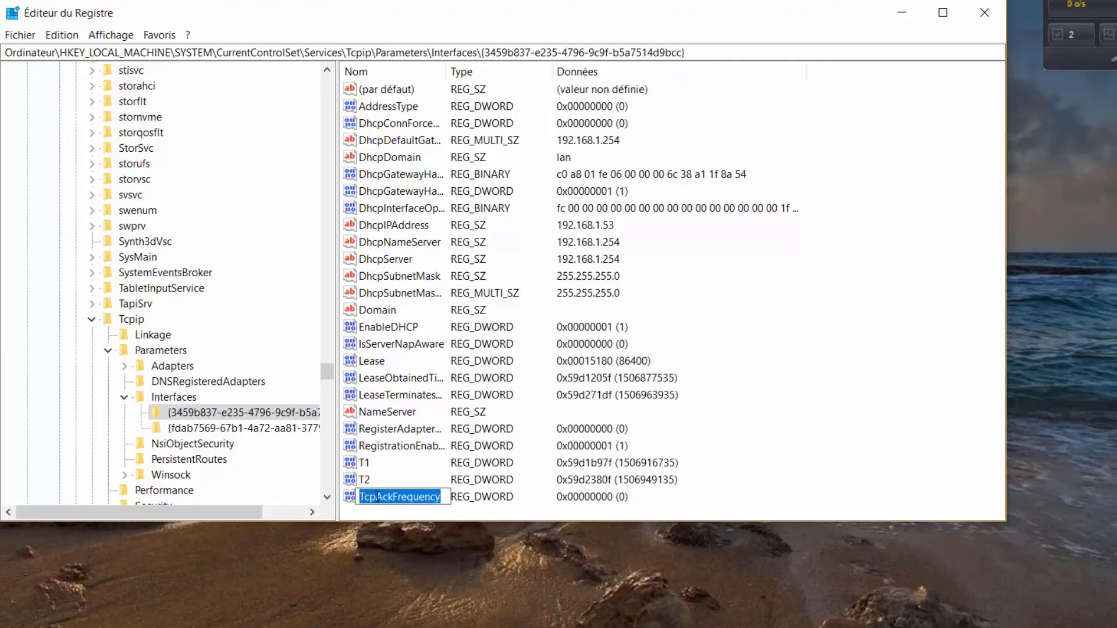
right_click(376, 497)
left_click(416, 336)
Step: Set the data of TcpAckFrequency in the {3459b837-e235-4796-9c9f-b5a7514d9bcc} key to 1
right_click(410, 498)
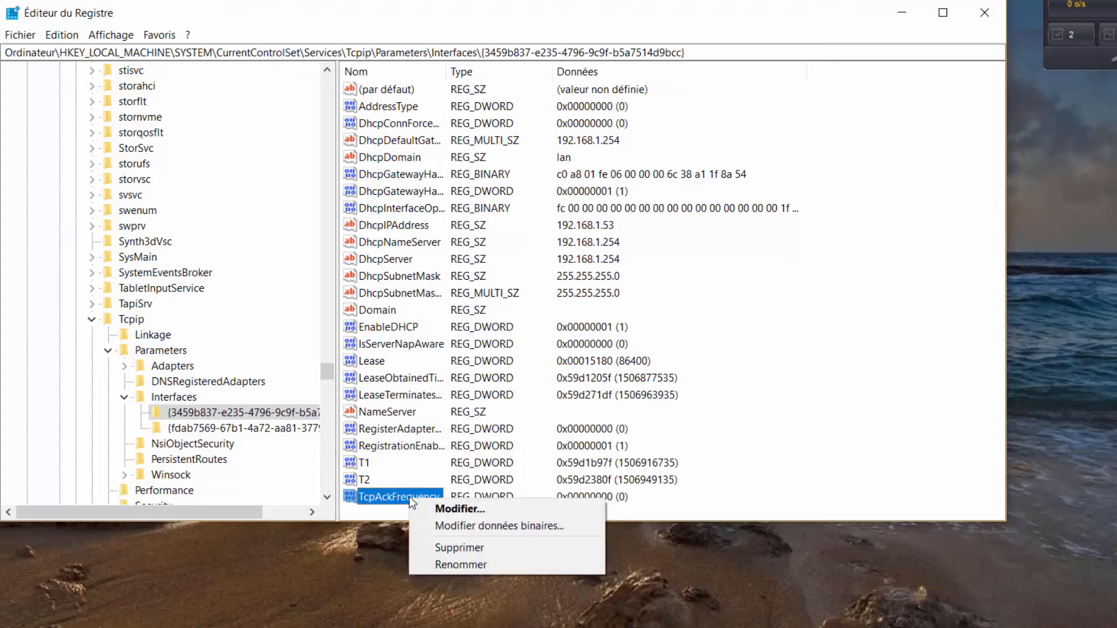
left_click(455, 510)
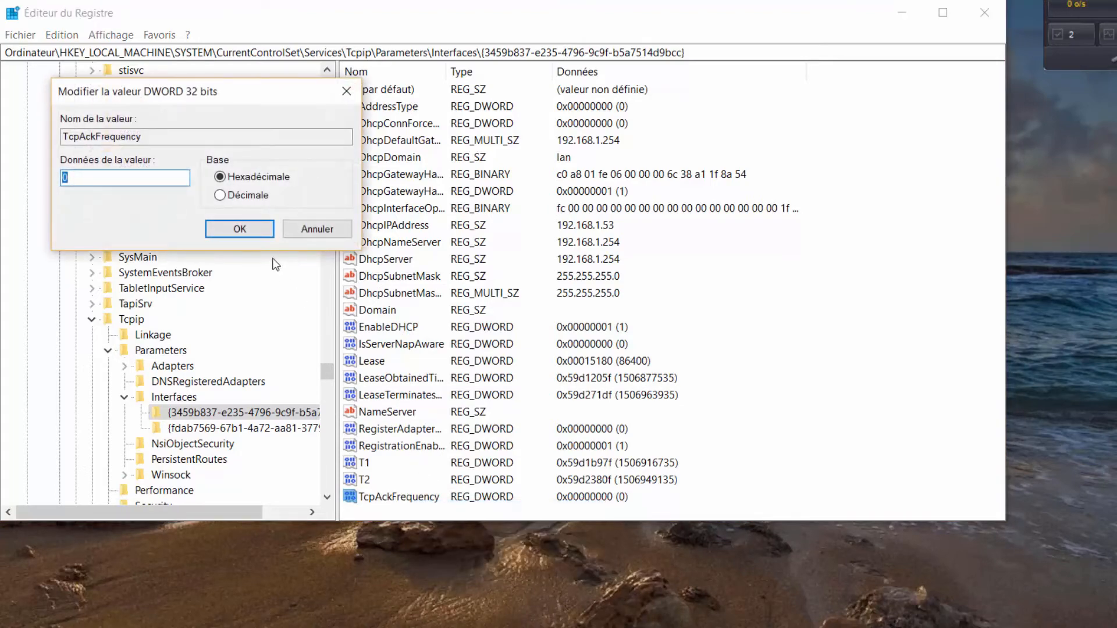
type("1")
left_click(253, 229)
left_click(258, 429)
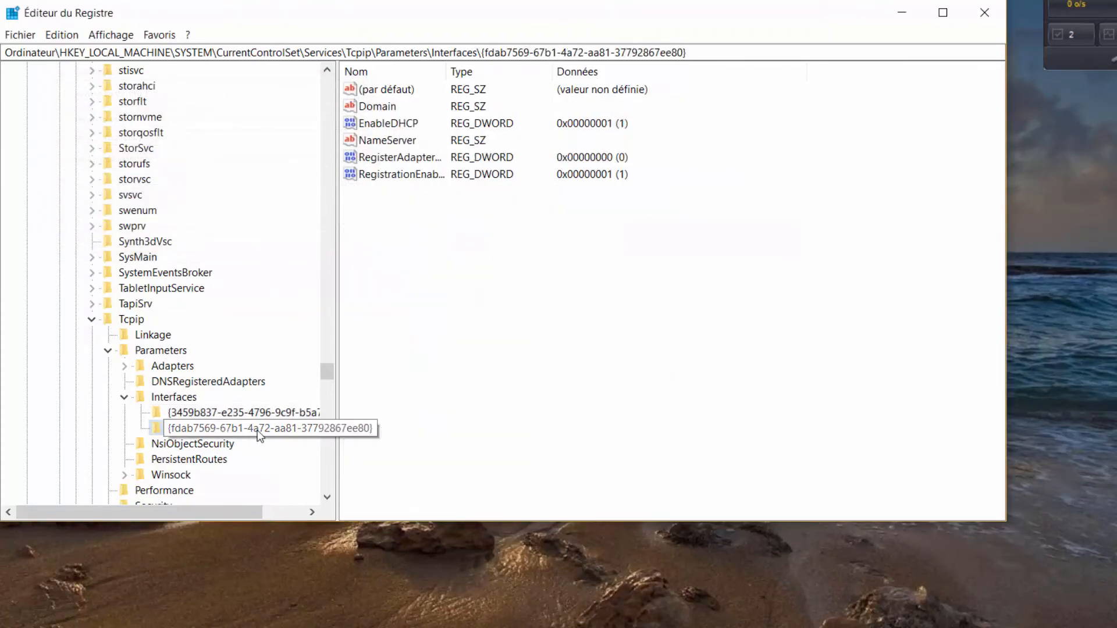
right_click(469, 229)
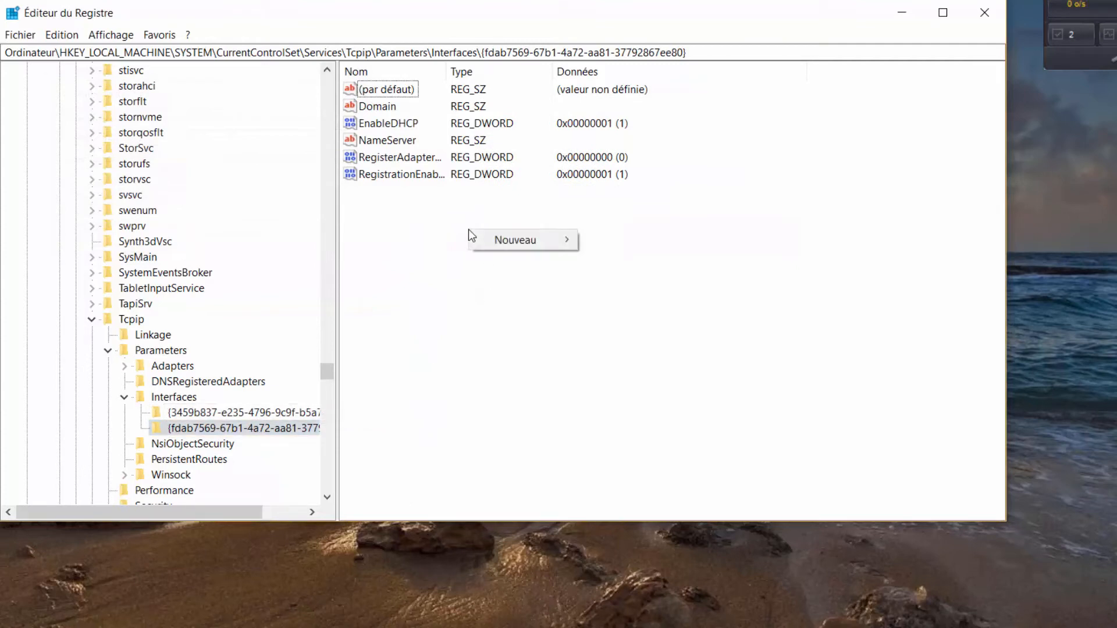
mouse_move(526, 239)
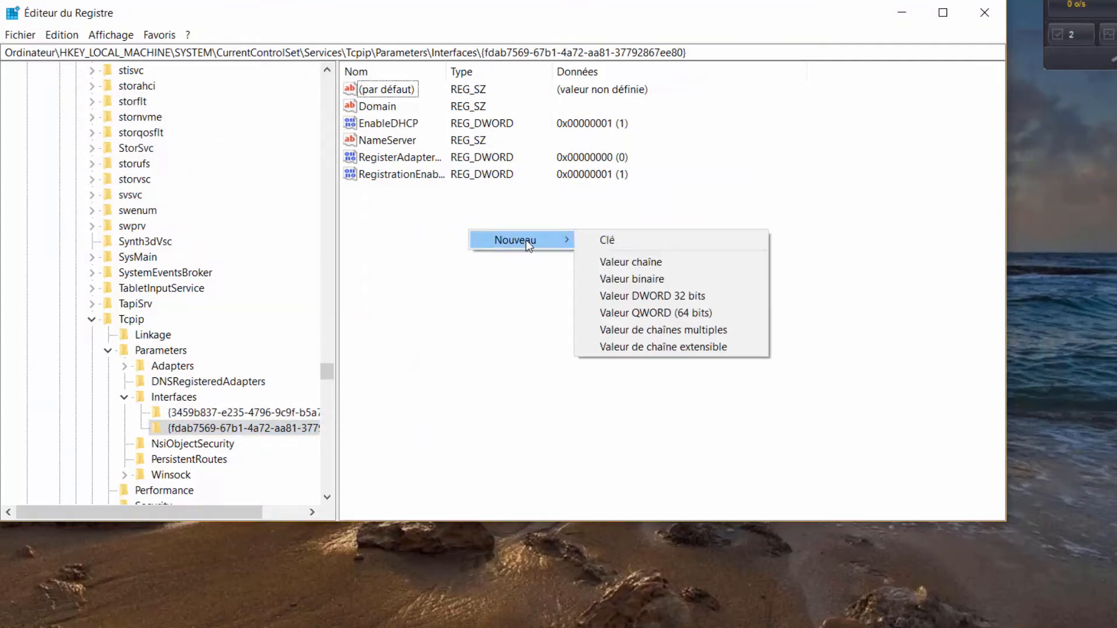
left_click(658, 294)
right_click(432, 193)
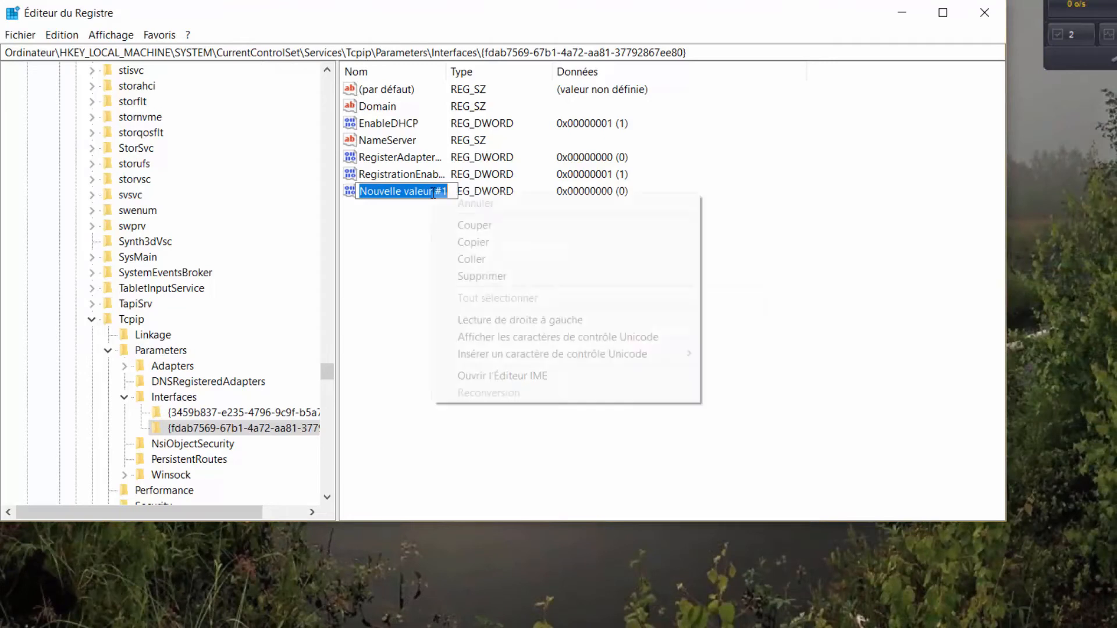
left_click(470, 258)
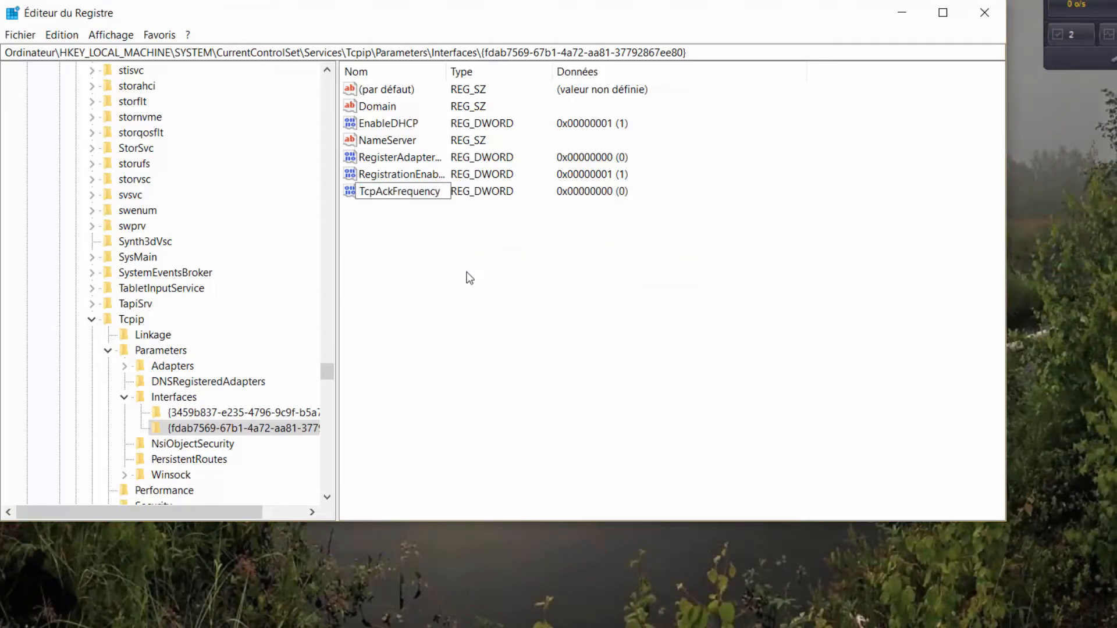
key("Return")
right_click(407, 193)
left_click(455, 205)
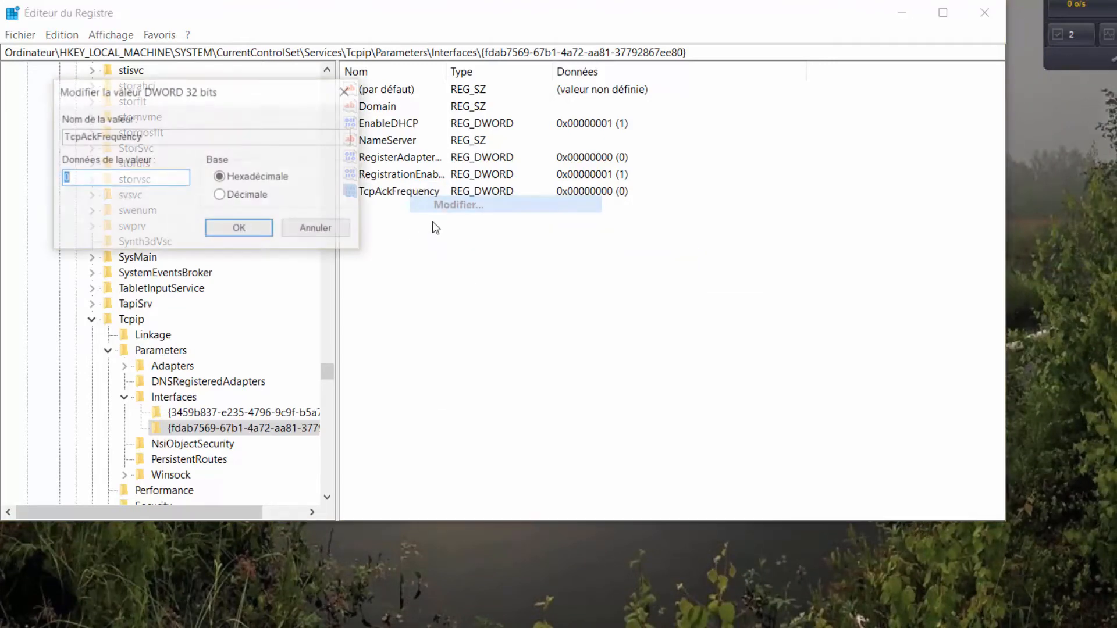
type("1")
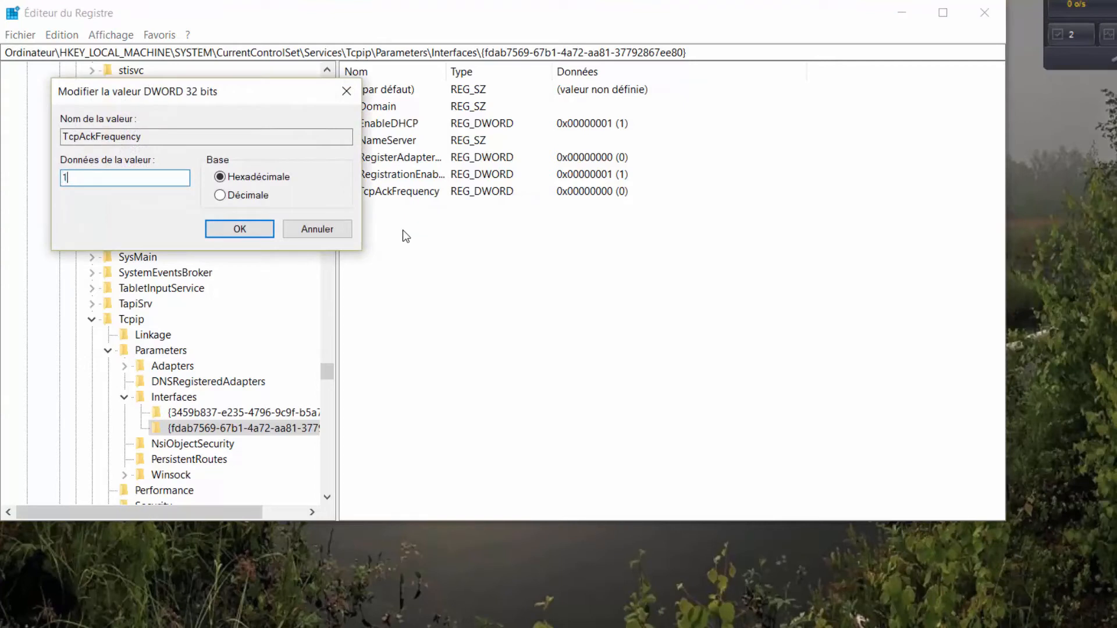
left_click(254, 234)
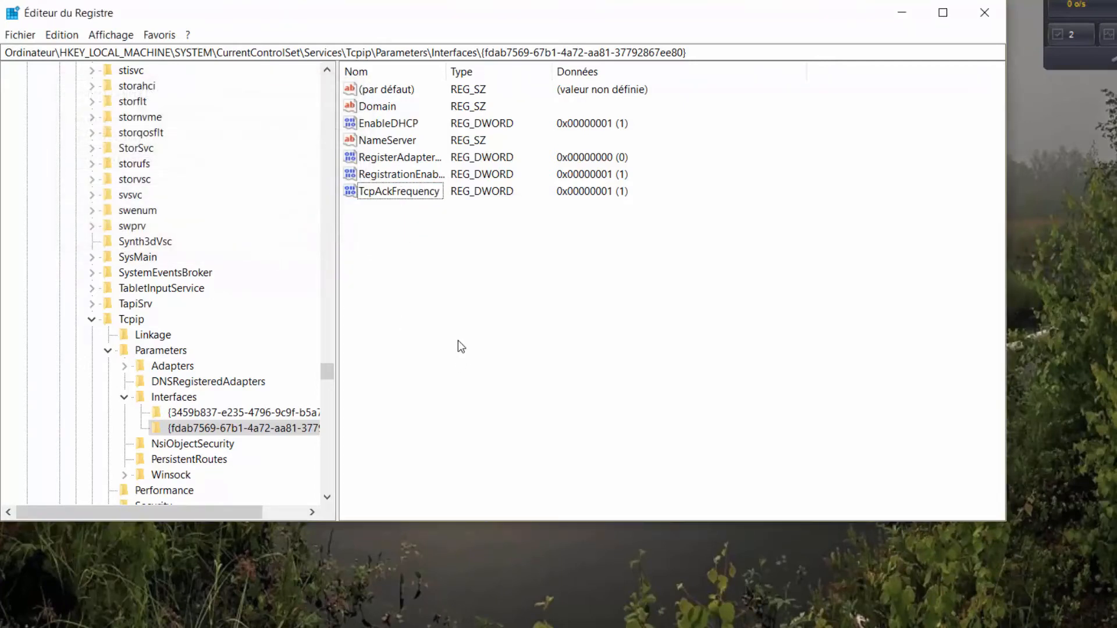
Step: Start exporting the Interfaces key and choose the Reg folder on the J: Backup drive as its destination
right_click(188, 397)
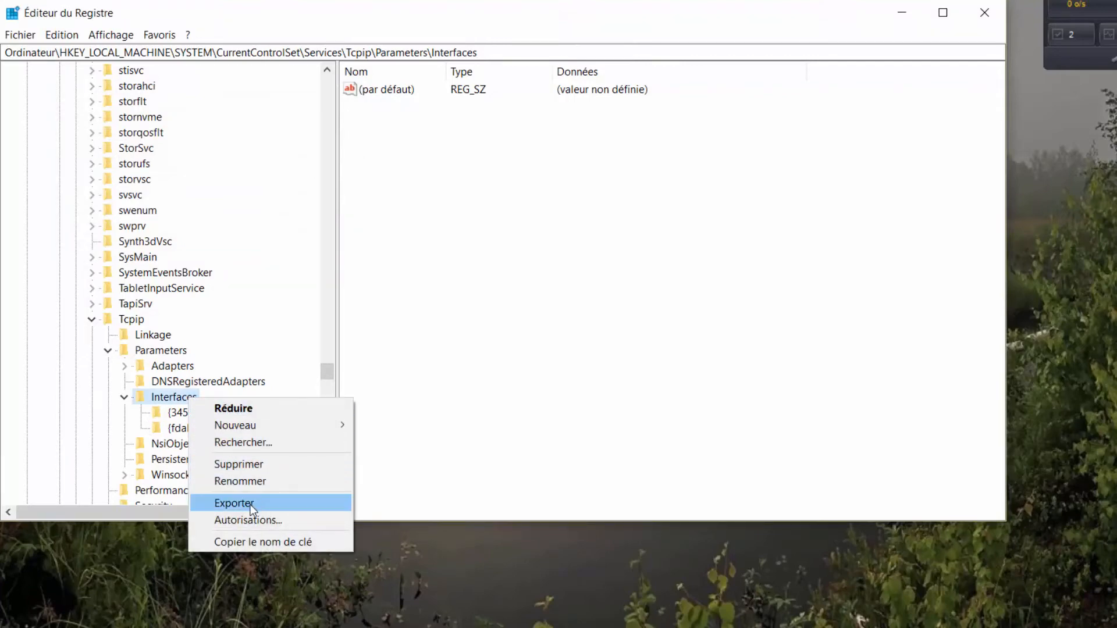
left_click(273, 504)
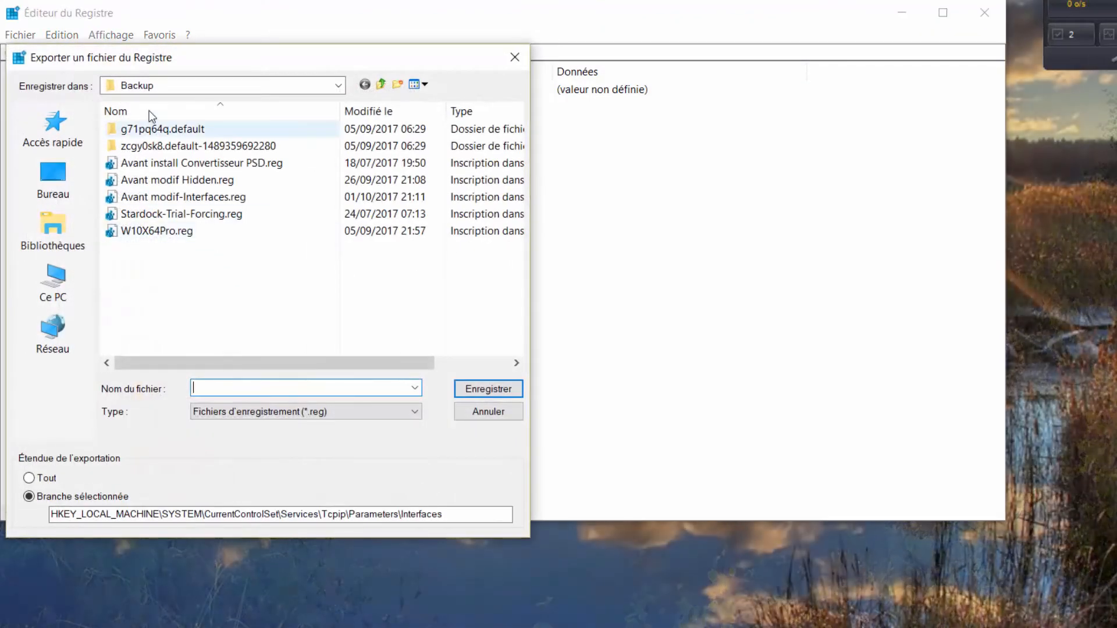
left_click(340, 84)
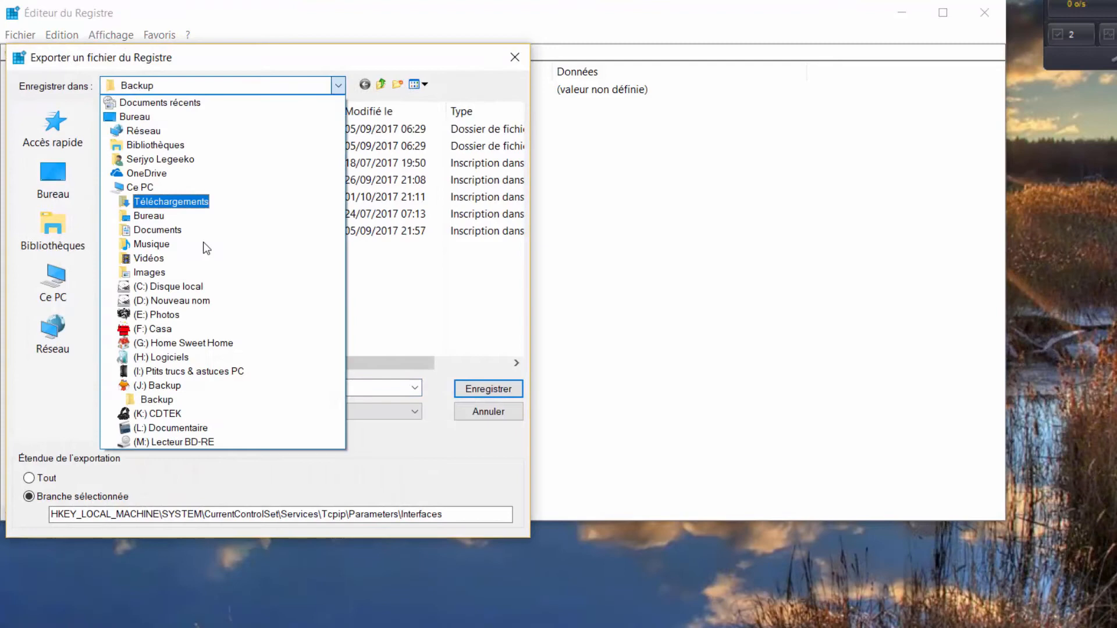
left_click(173, 387)
left_click(144, 178)
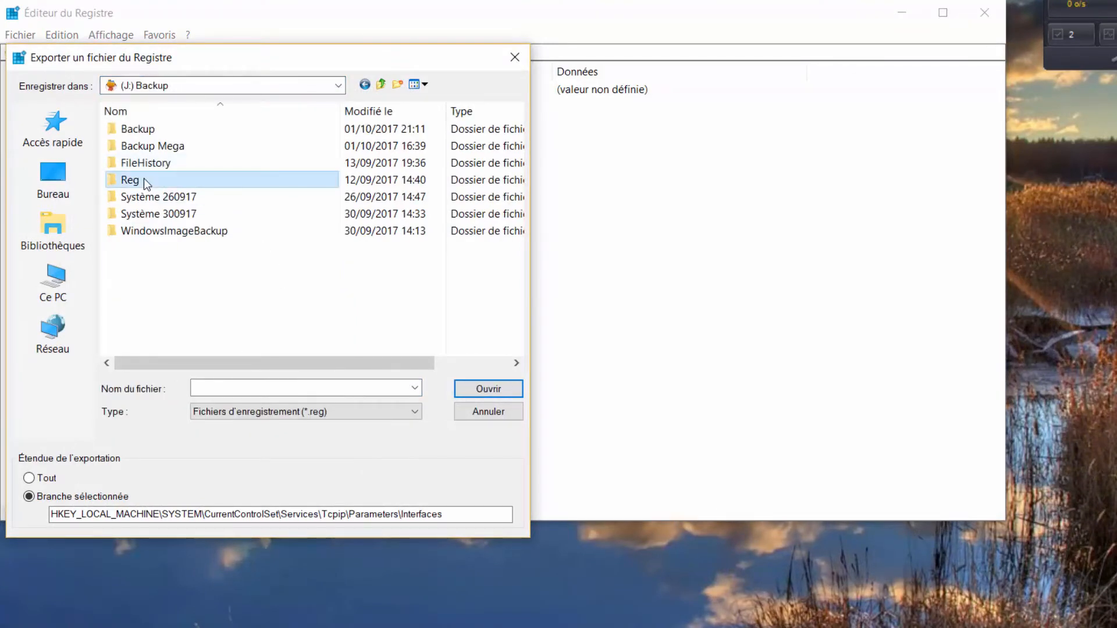
double_click(144, 178)
Step: Name the registry export file Interfaces optimized and save it
left_click(231, 389)
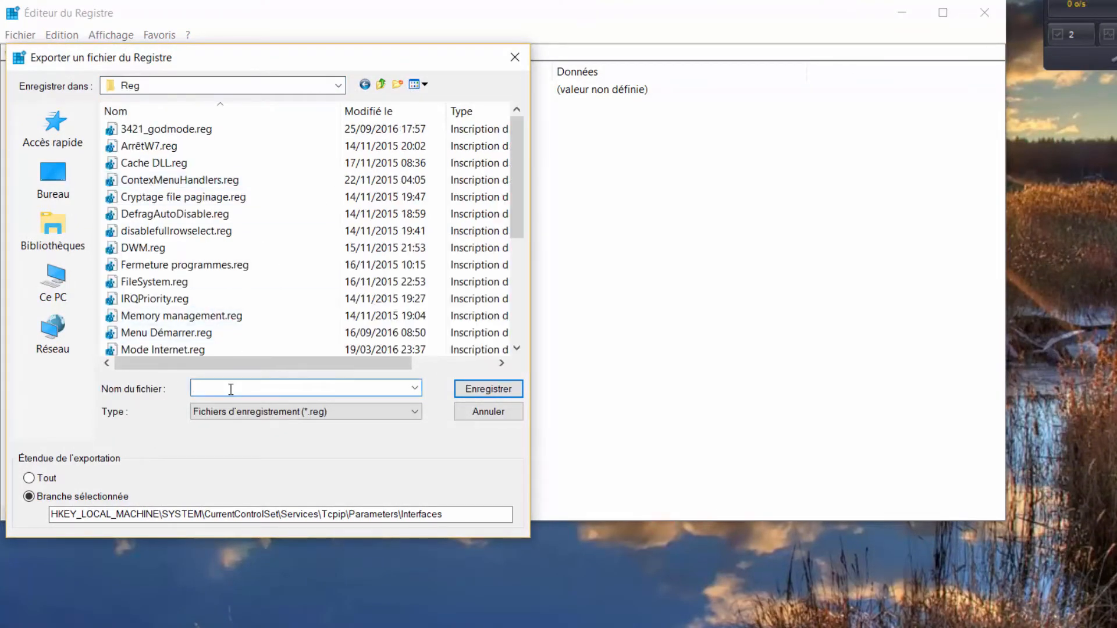
type("Interfaces opti")
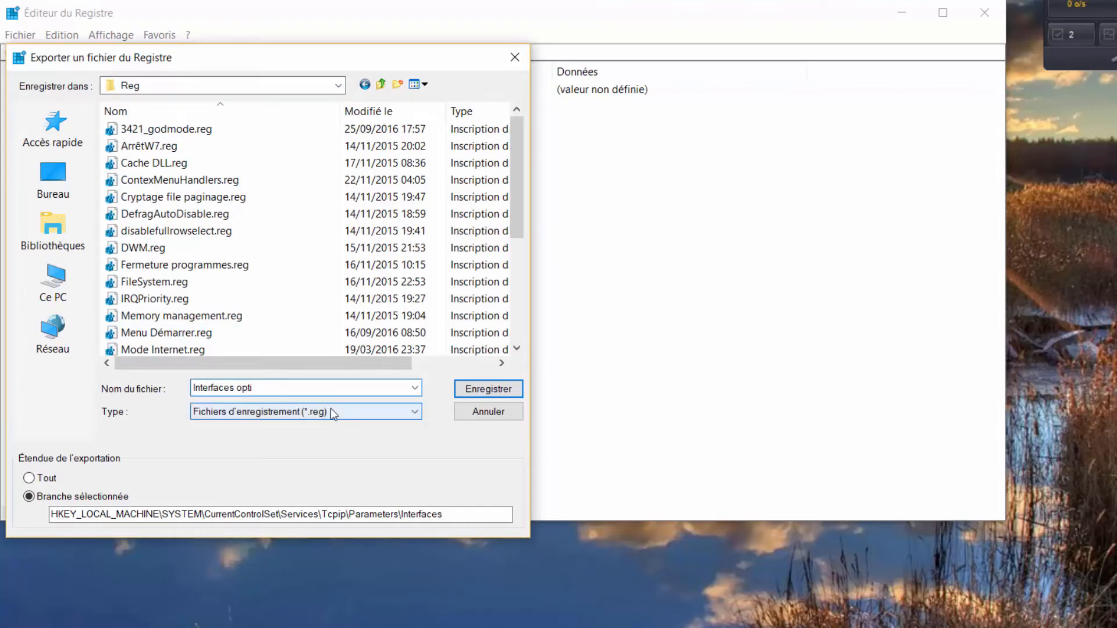
type("mized")
left_click(501, 388)
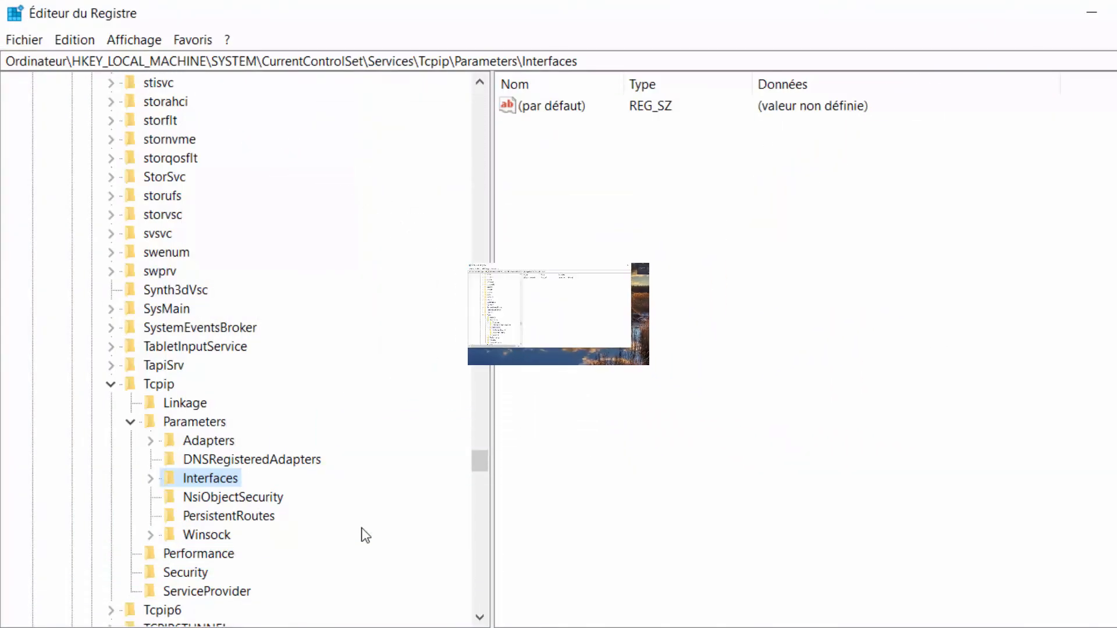
Step: Collapse the Tcpip\Parameters key and create a 32-bit DWORD value named GlobalMaxTcpWindowsSize in it
left_click(131, 423)
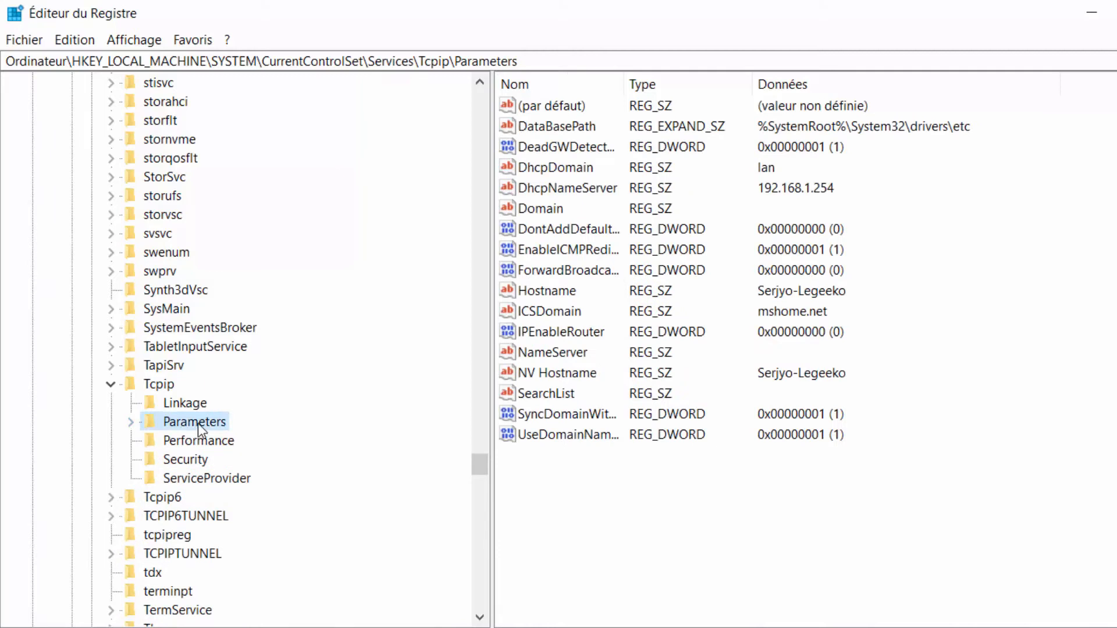
right_click(605, 499)
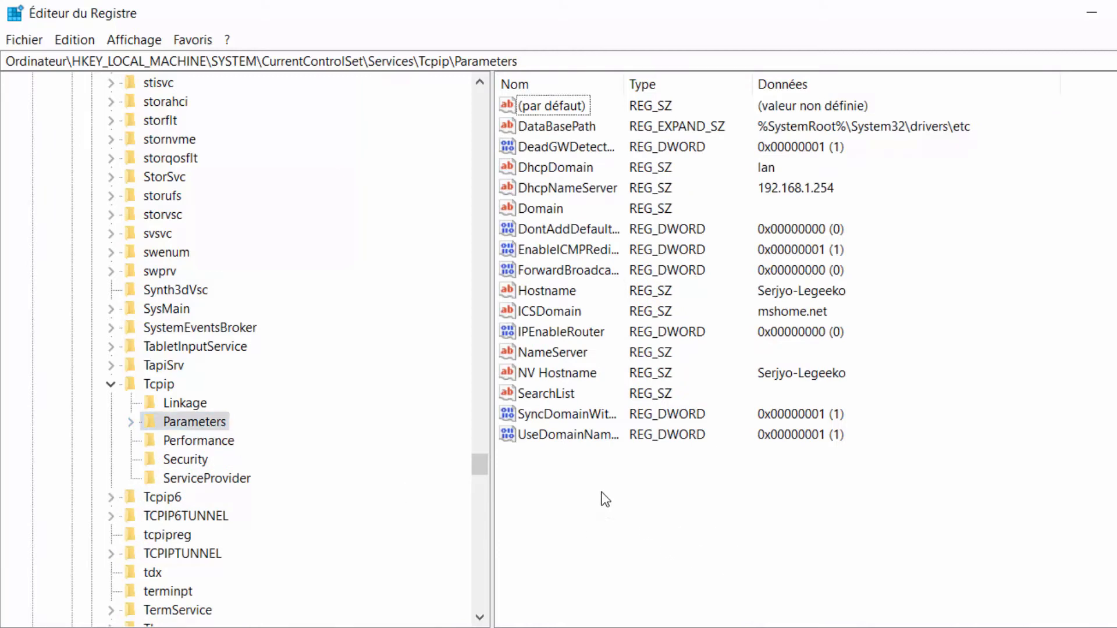
mouse_move(722, 503)
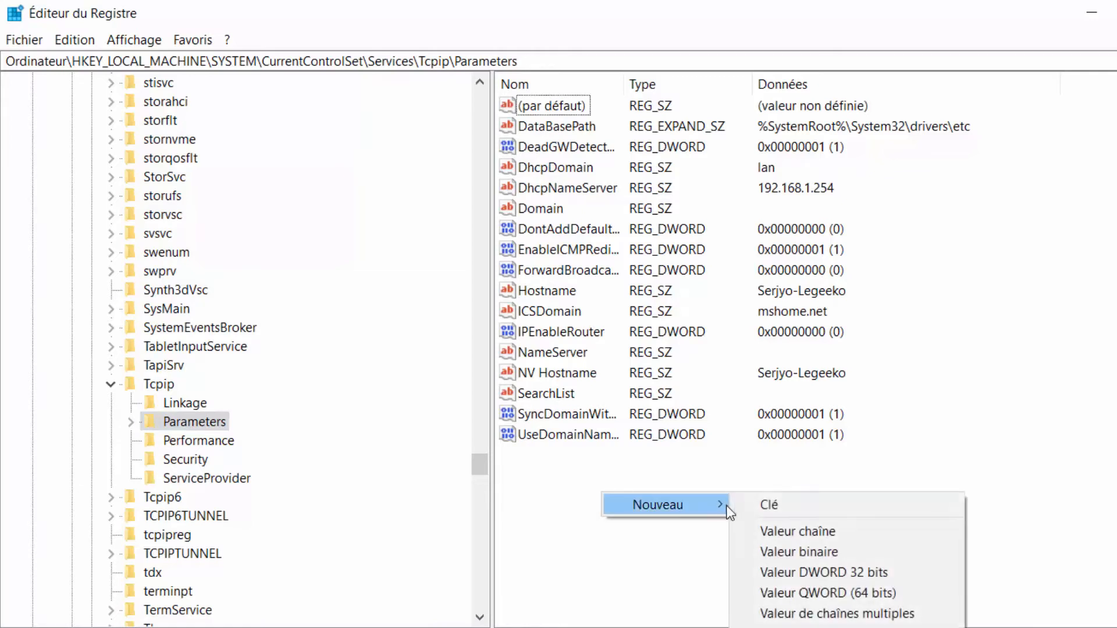
left_click(778, 571)
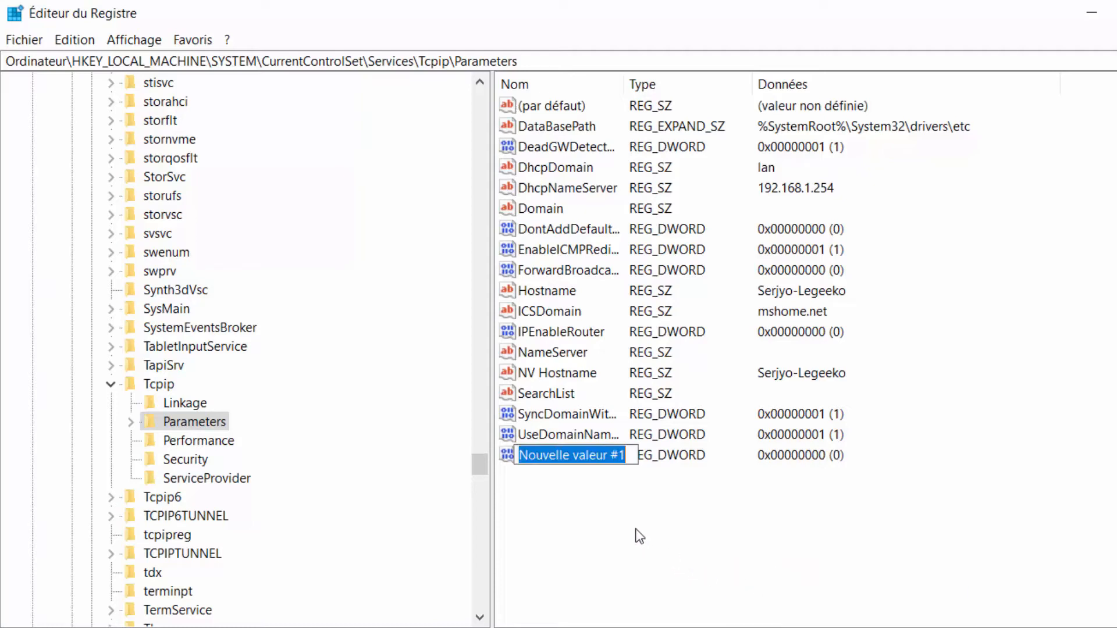
type("G")
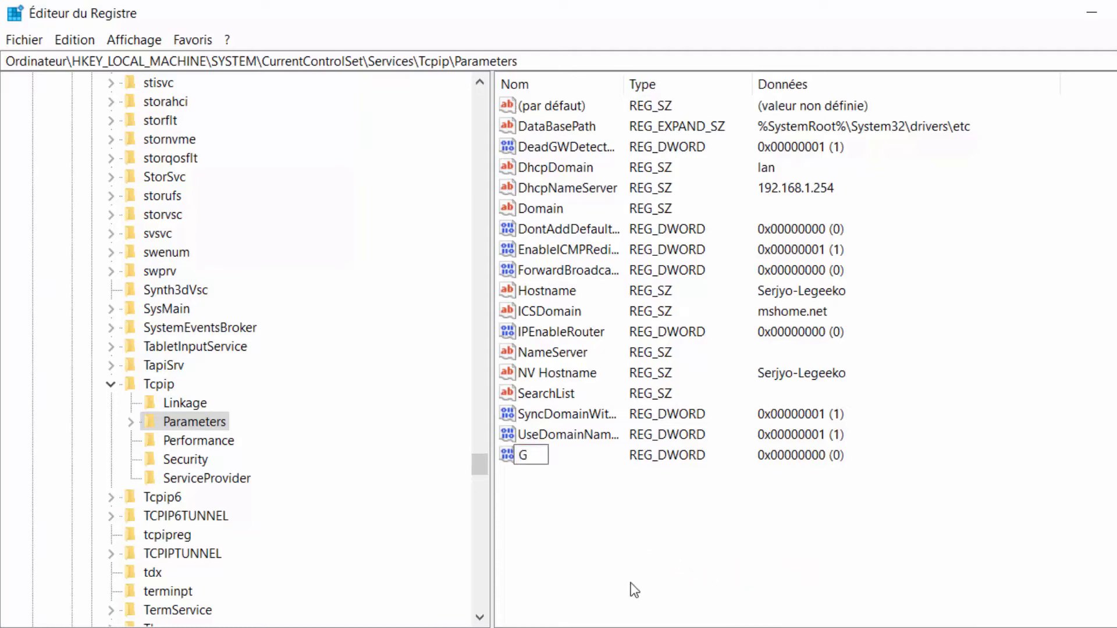
type("lobal")
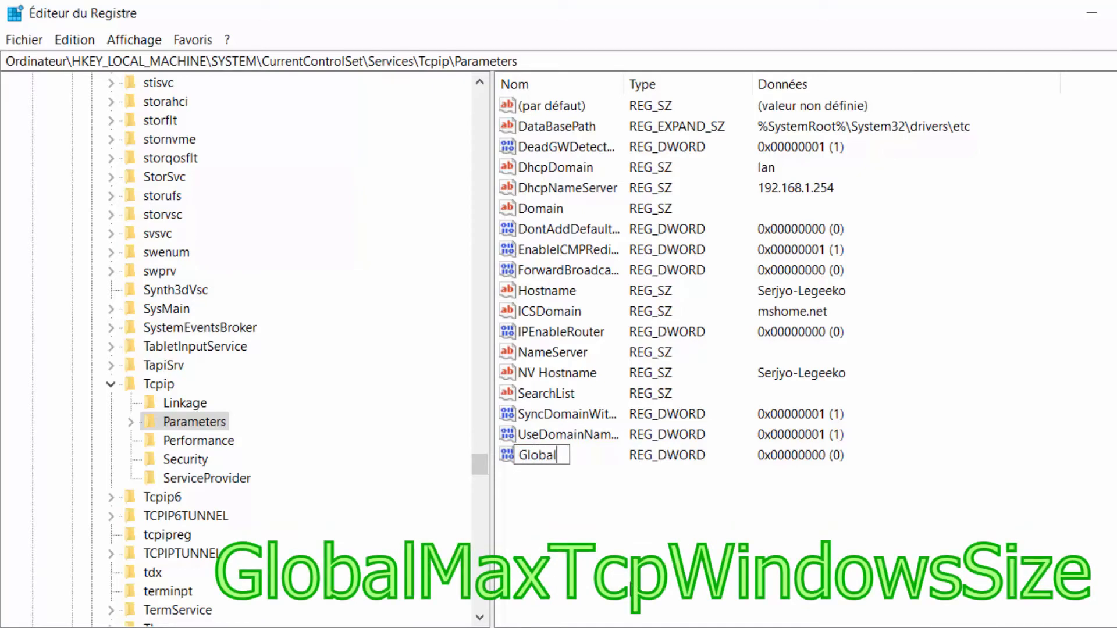
type("MaxTcp")
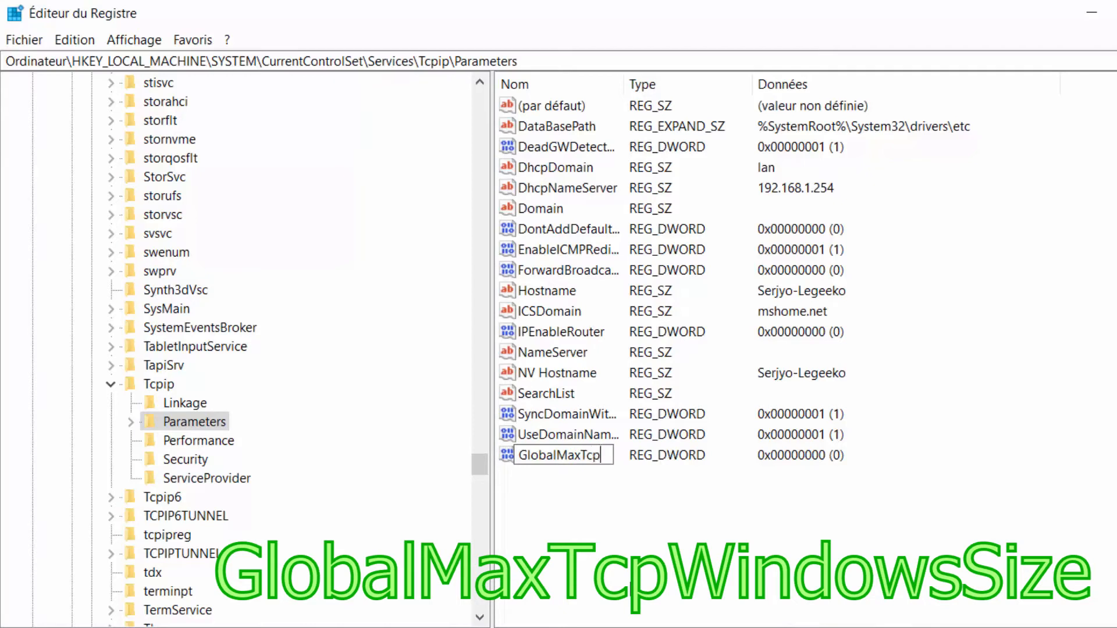
type("Windows")
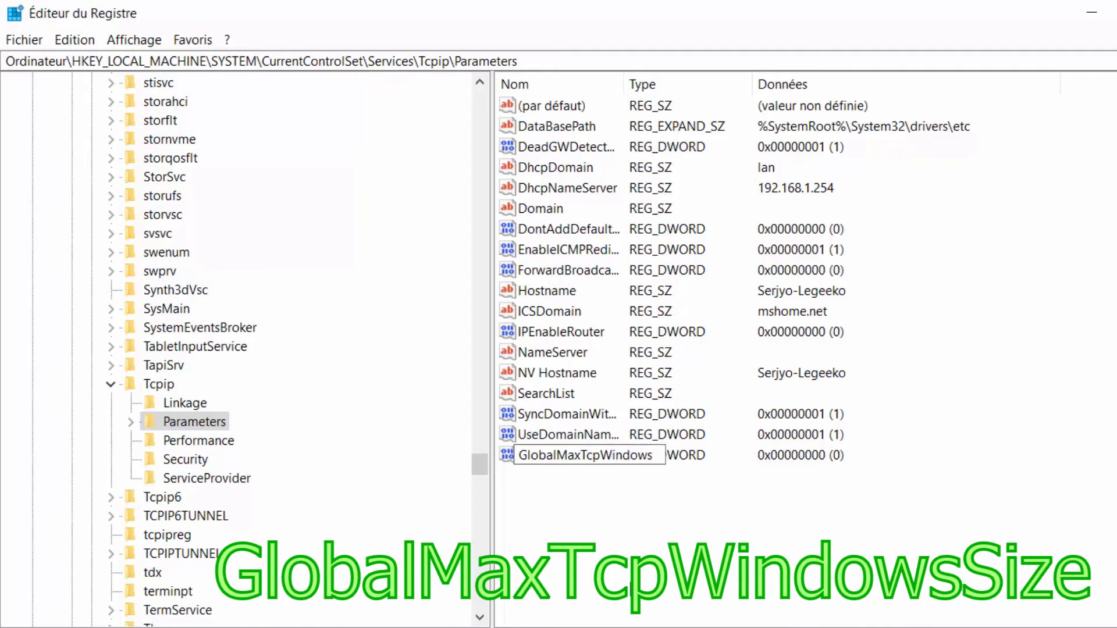
type("Size")
key("Return")
Step: Set the data of the GlobalMaxTcpWindowsSize value in Tcpip\Parameters to faf0 in hexadecimal
right_click(559, 459)
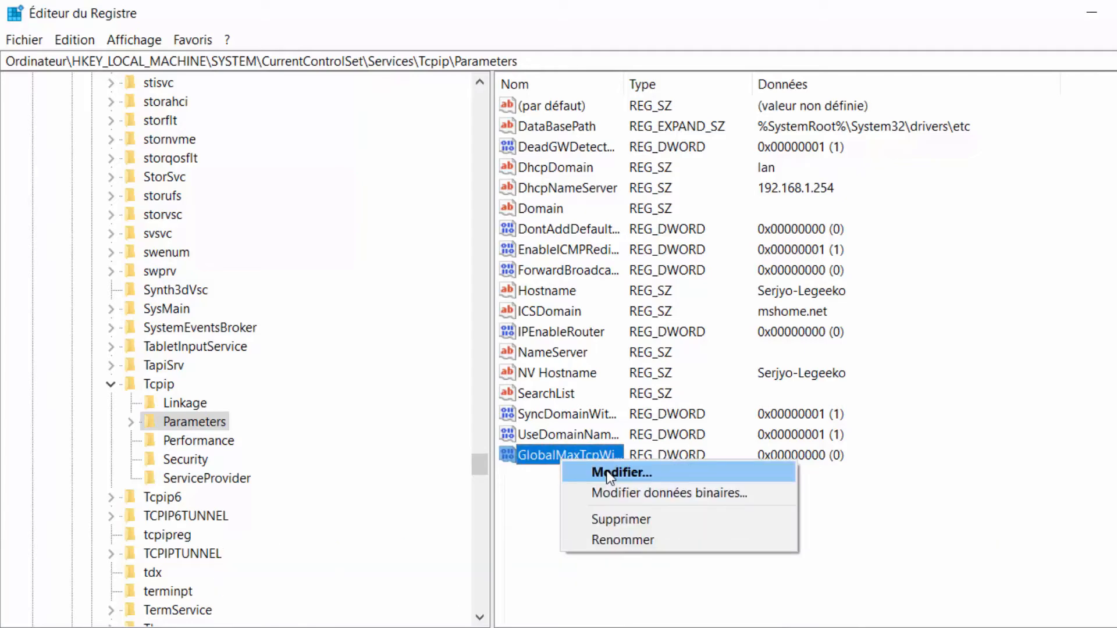
left_click(609, 476)
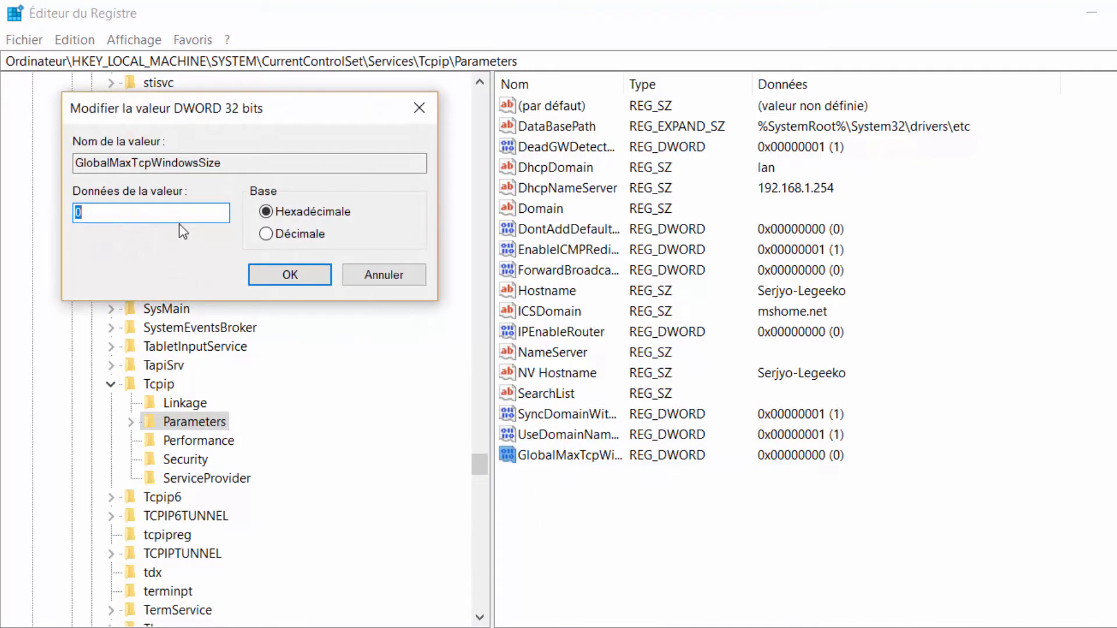
key("BackSpace")
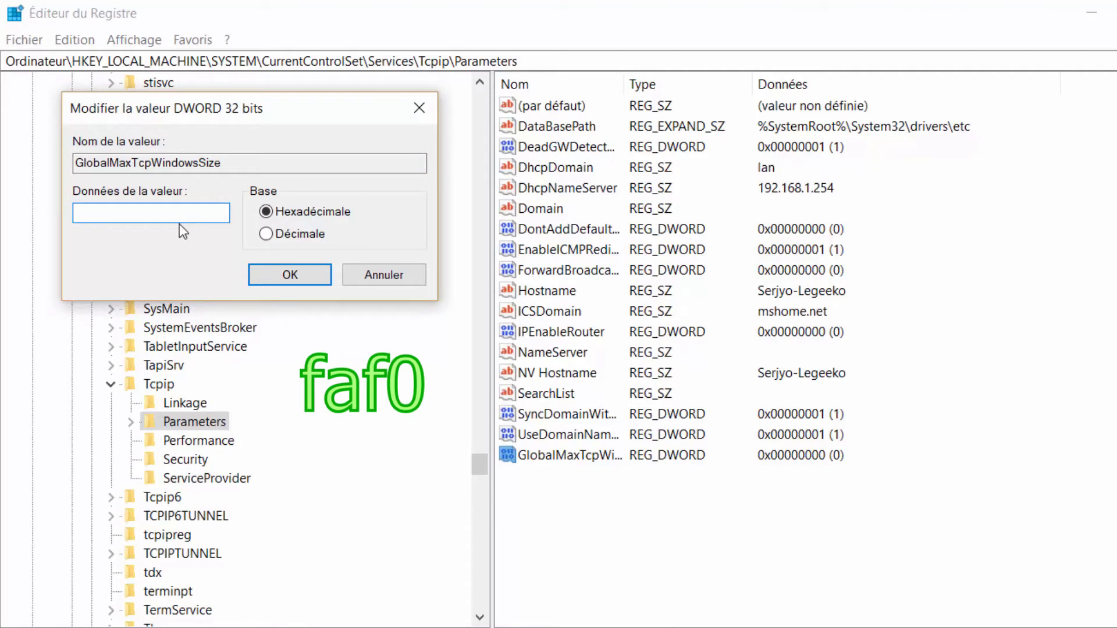
type("fa")
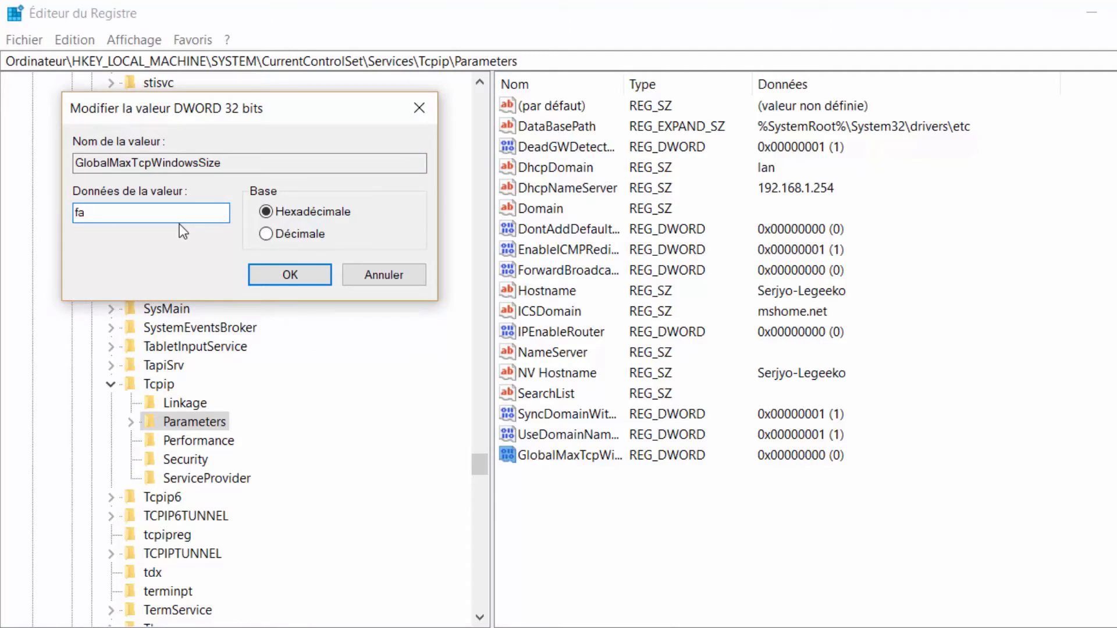
type("f0")
left_click(290, 279)
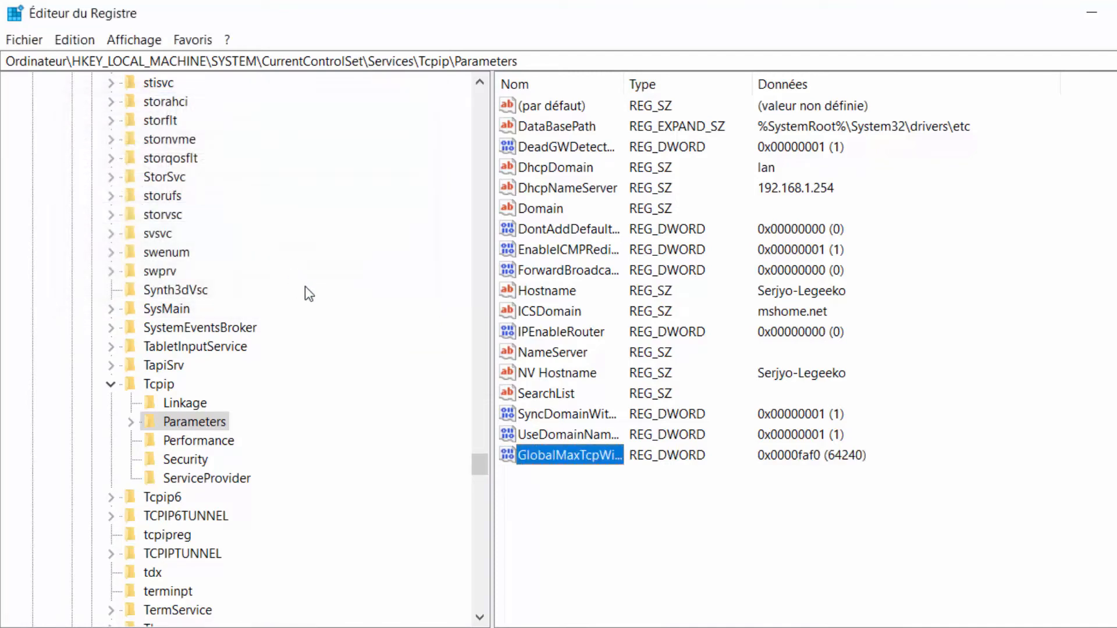
left_click(613, 529)
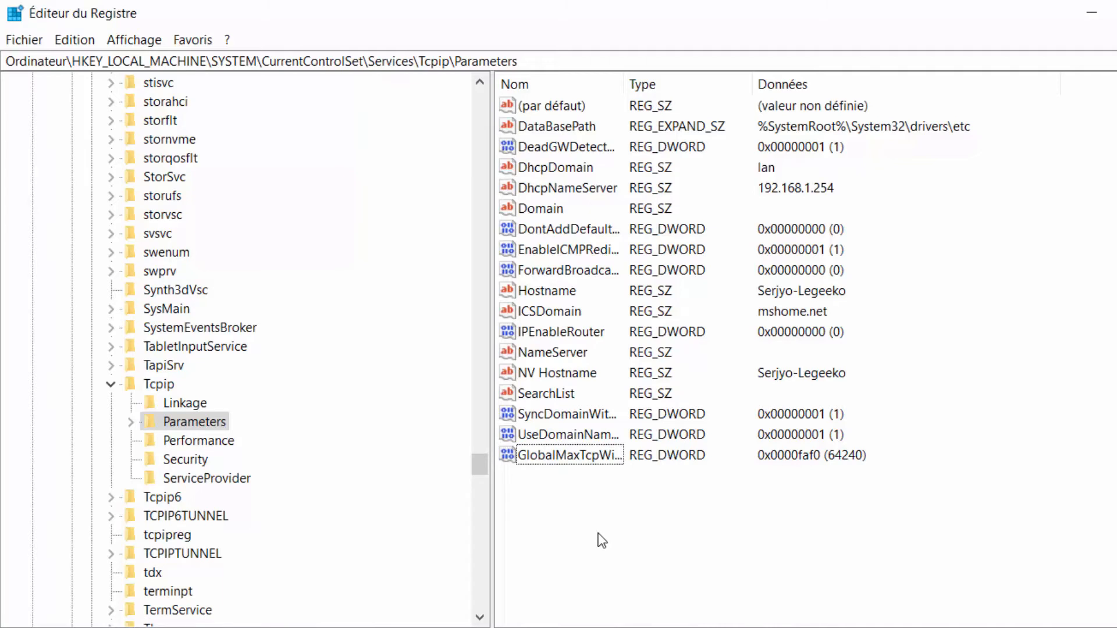
Step: Check the data of the EnableICMPRedirect value in Tcpip\Parameters and accept it without editing
right_click(580, 249)
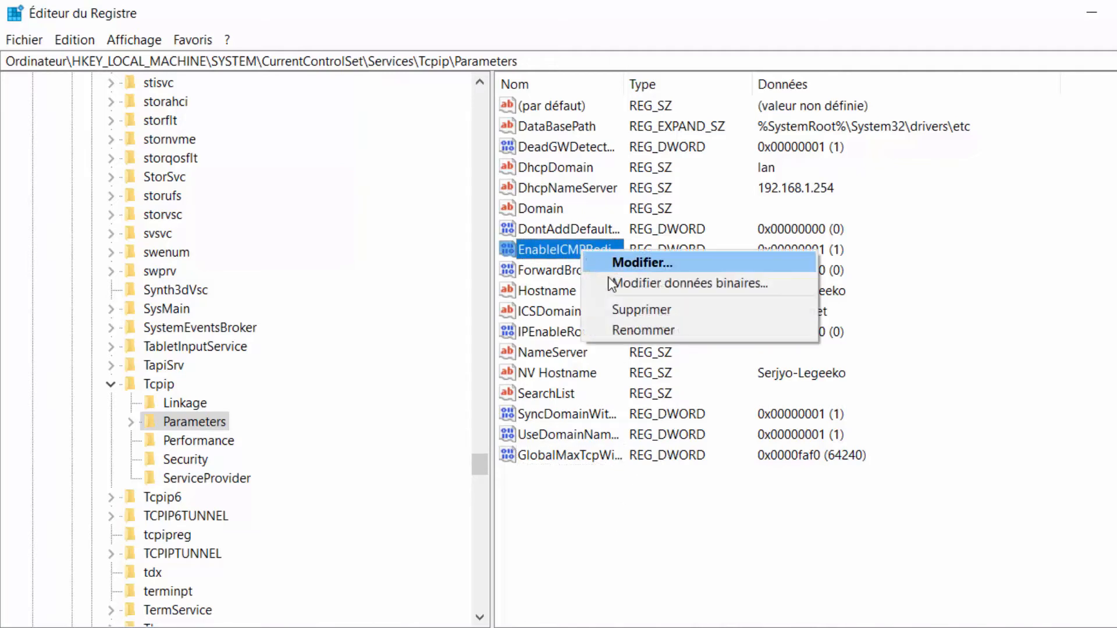
left_click(639, 262)
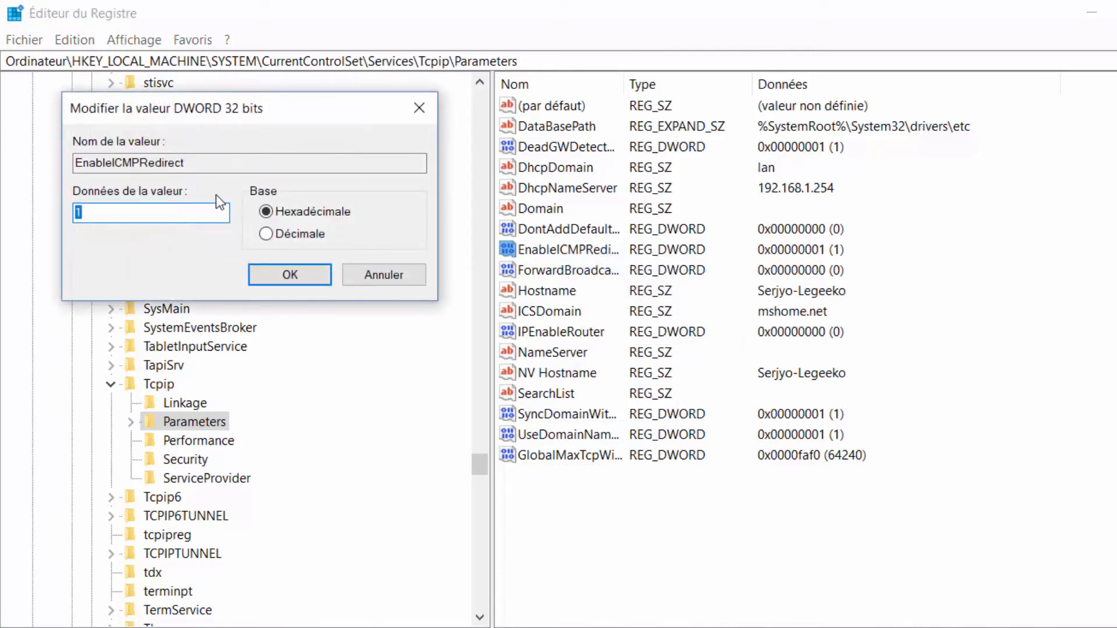
left_click(299, 278)
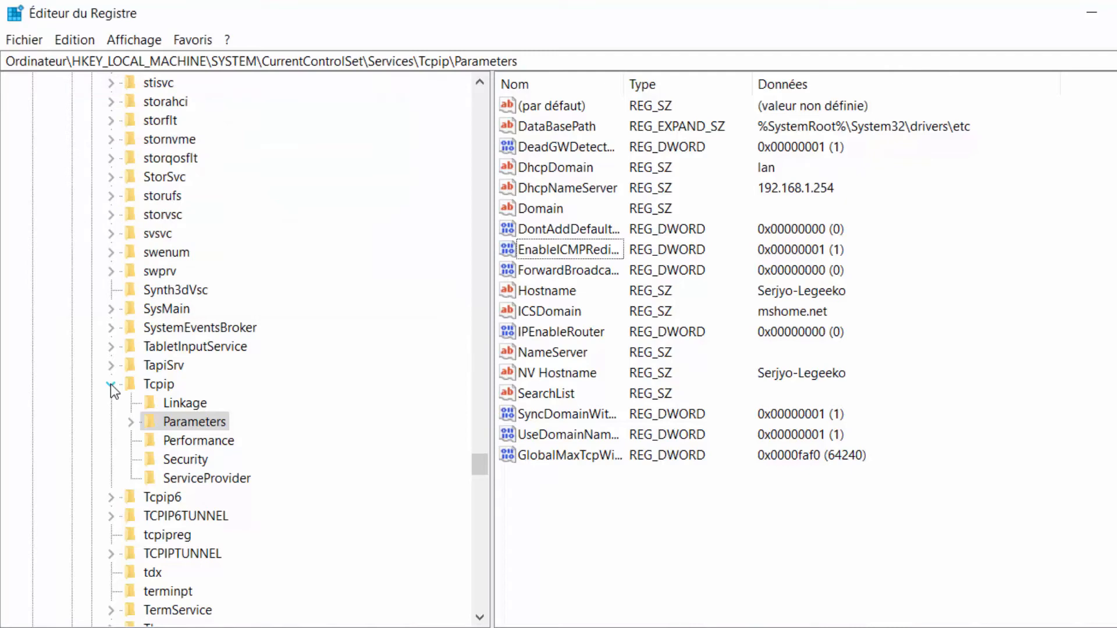
Step: Collapse the Tcpip, Services, CurrentControlSet and SYSTEM keys in the registry tree
left_click(110, 384)
scroll(127, 361, "up", 8)
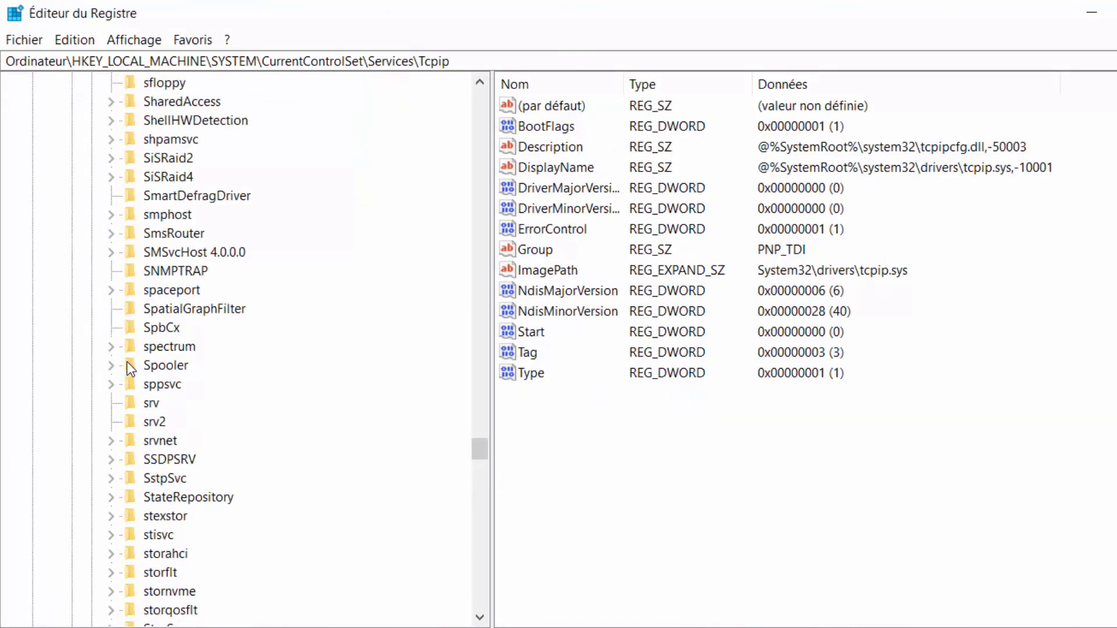
scroll(127, 361, "up", 20)
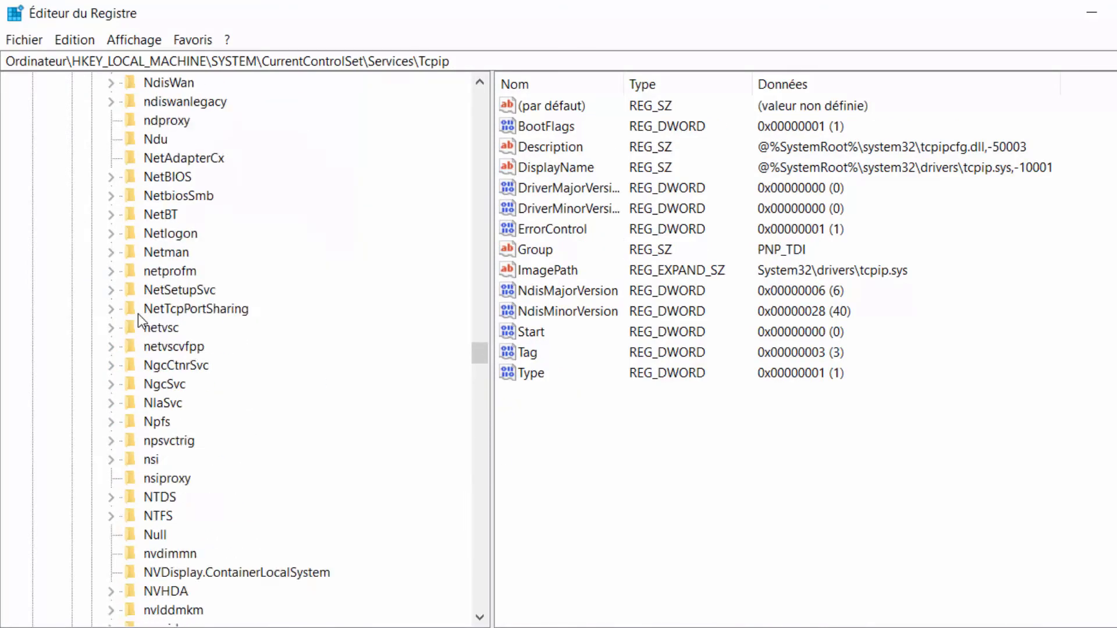
scroll(138, 314, "up", 20)
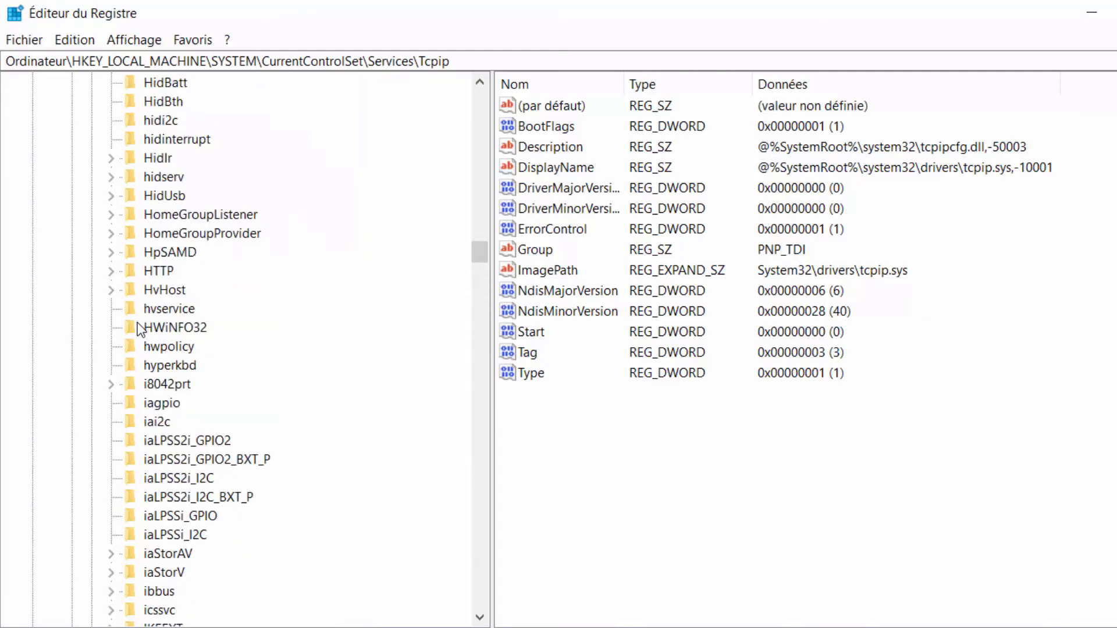
scroll(140, 330, "up", 20)
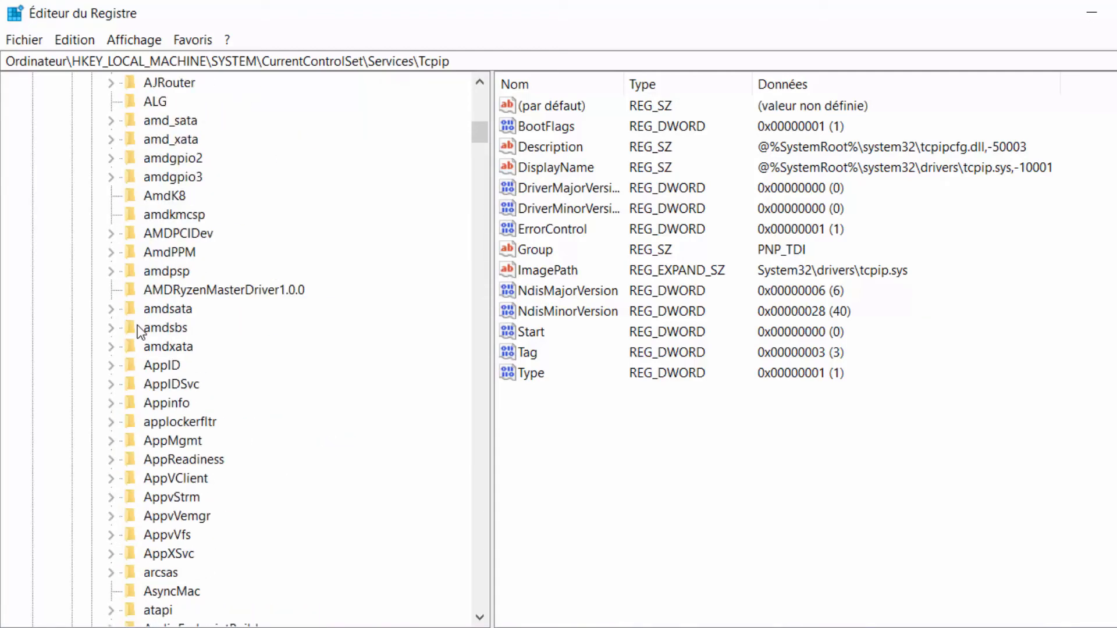
scroll(139, 330, "up", 15)
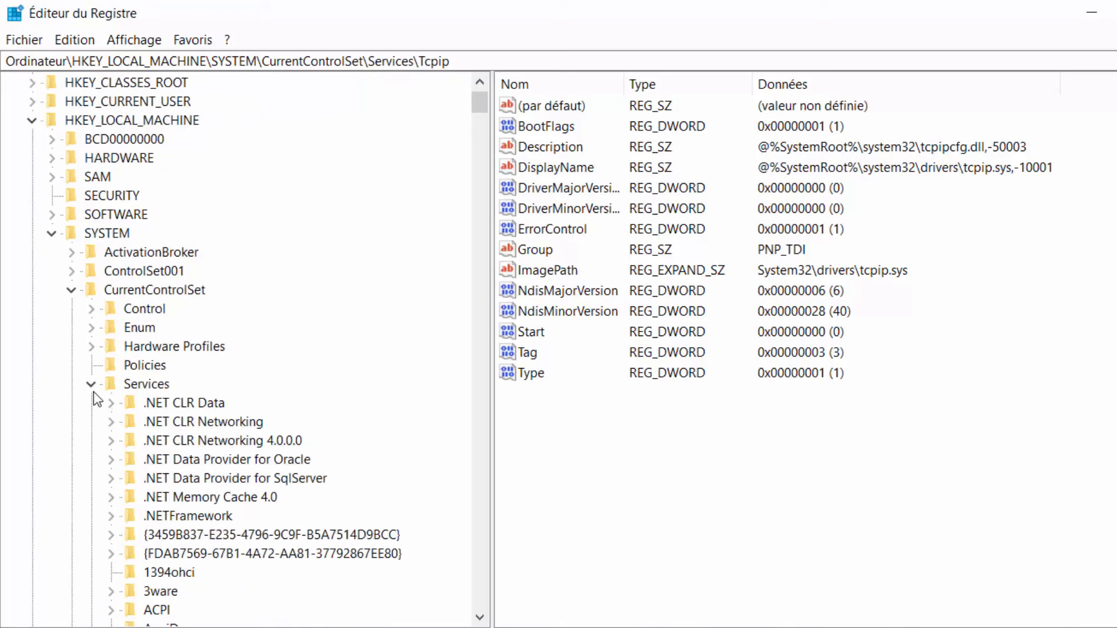
left_click(92, 385)
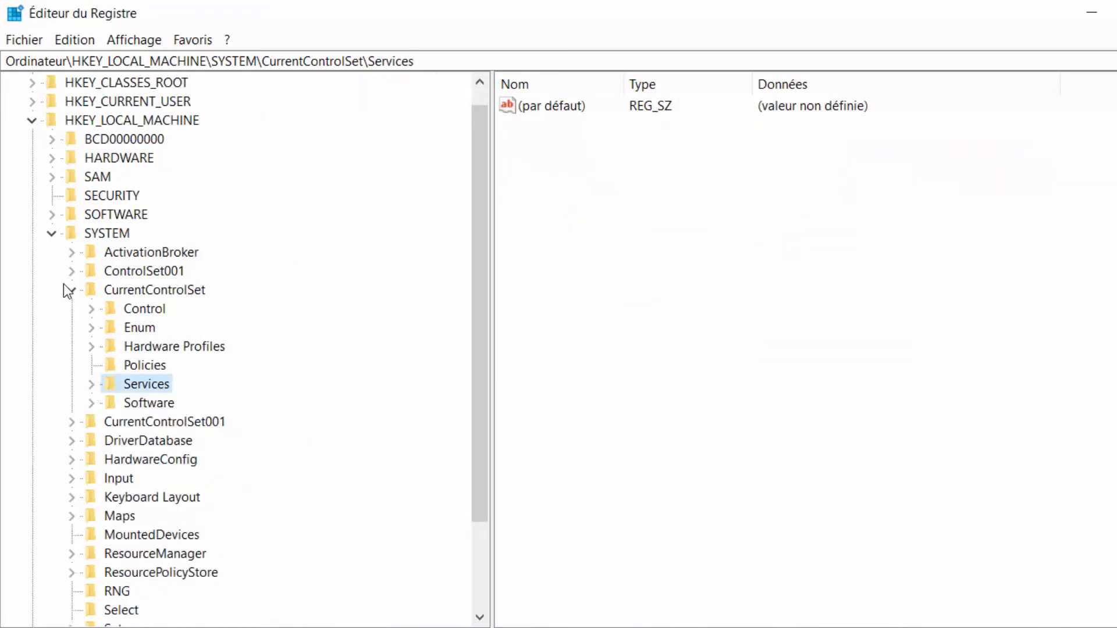
left_click(71, 291)
left_click(53, 234)
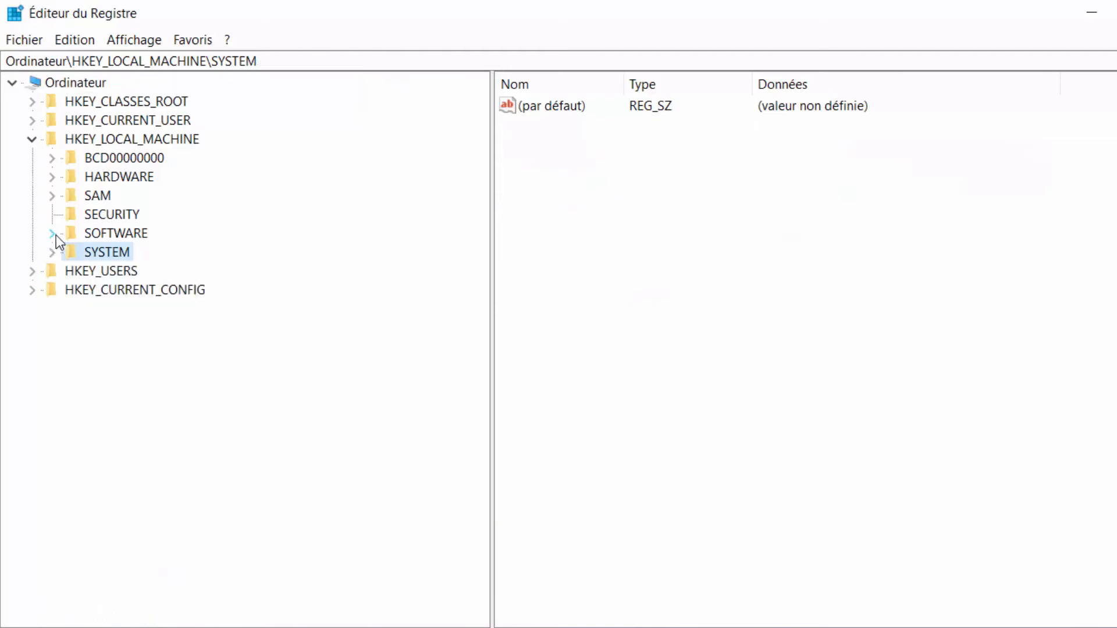
Step: Expand HKEY_LOCAL_MACHINE\SOFTWARE and its Microsoft subkey, and open the Microsoft key's options for adding a new item
left_click(53, 234)
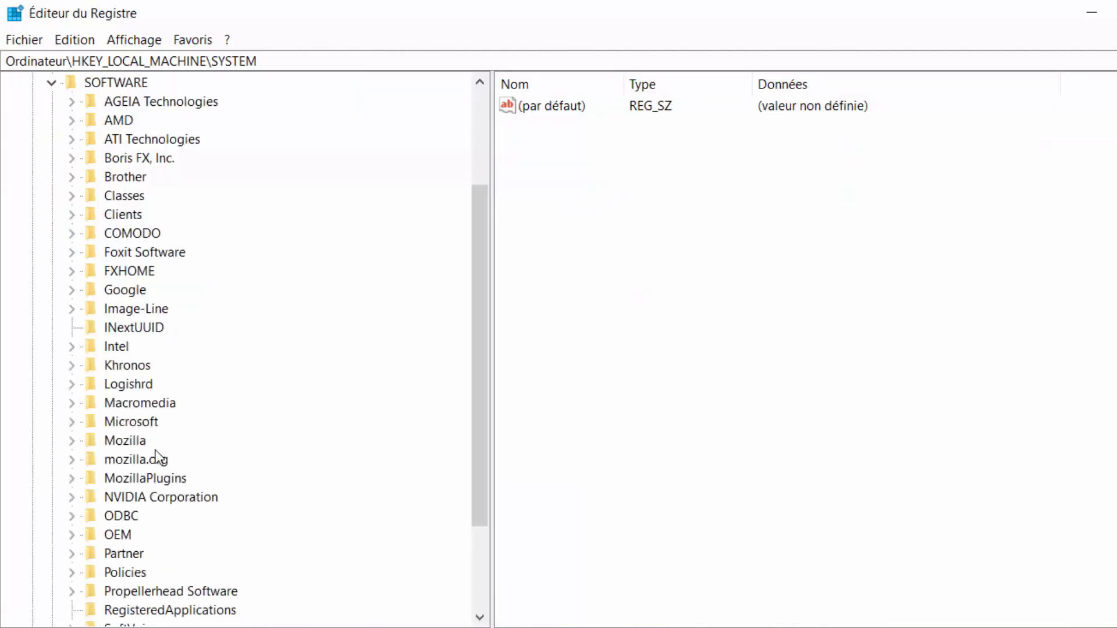
left_click(72, 422)
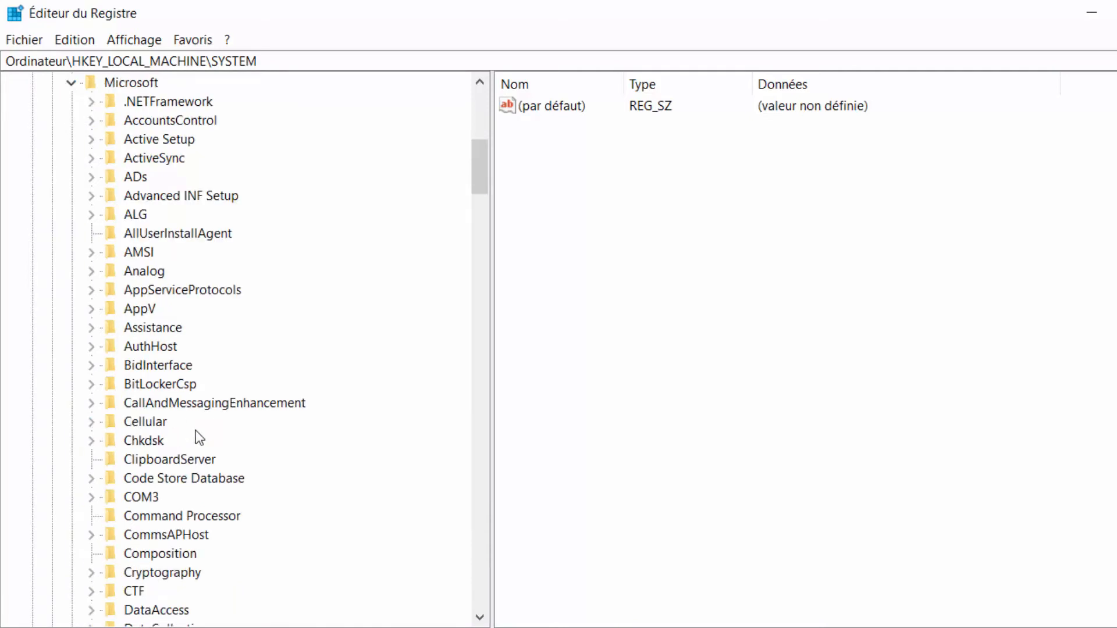
scroll(252, 434, "down", 20)
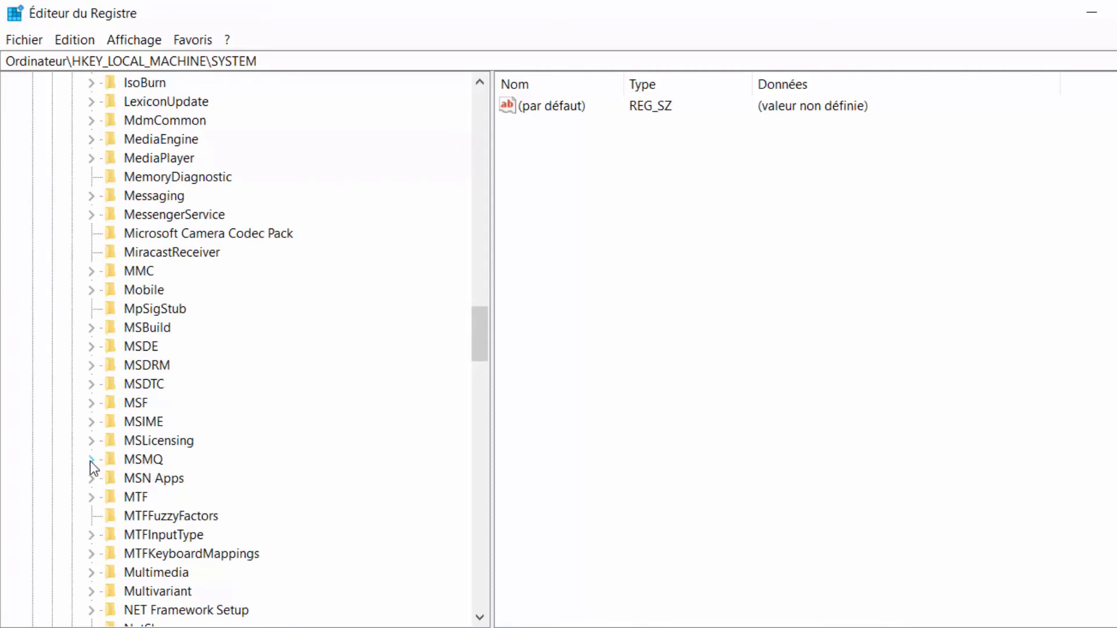
scroll(201, 349, "up", 20)
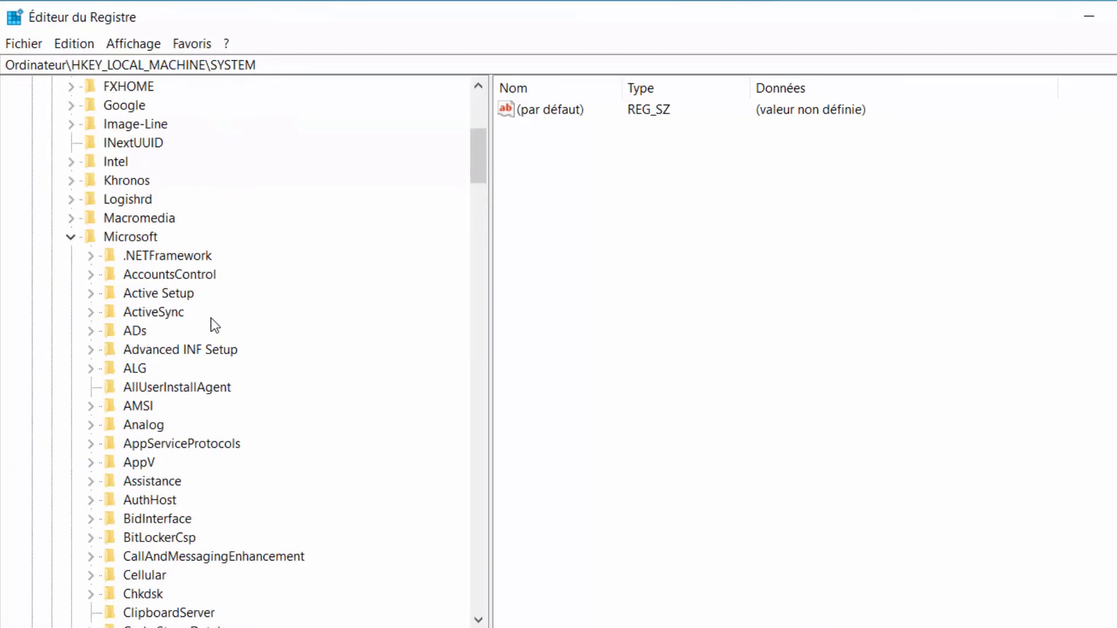
scroll(218, 334, "down", 8)
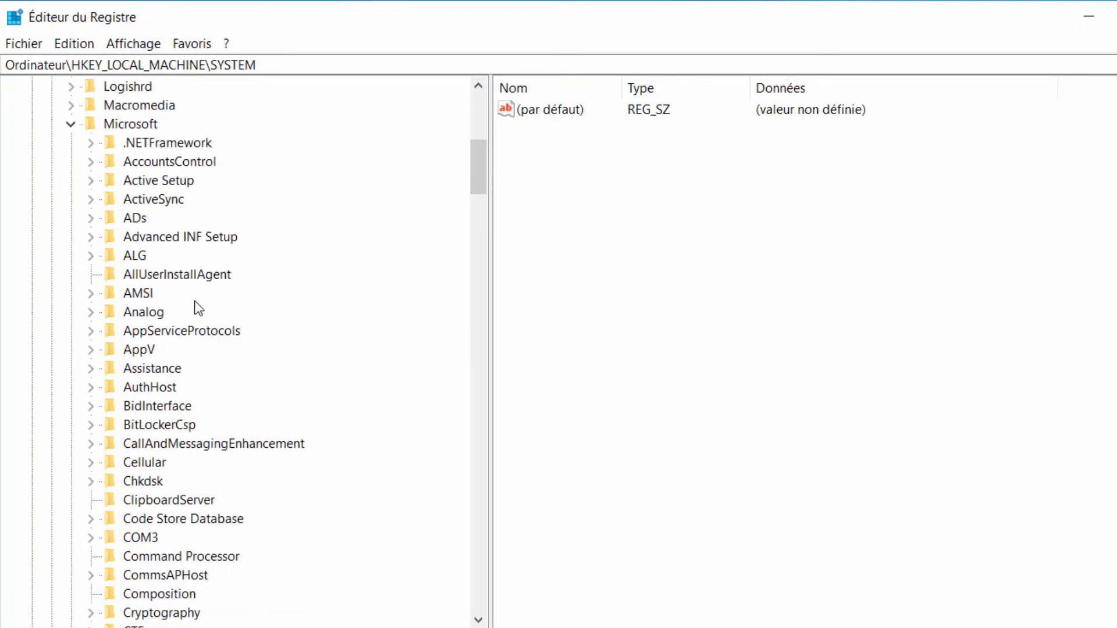
scroll(197, 310, "up", 3)
right_click(138, 274)
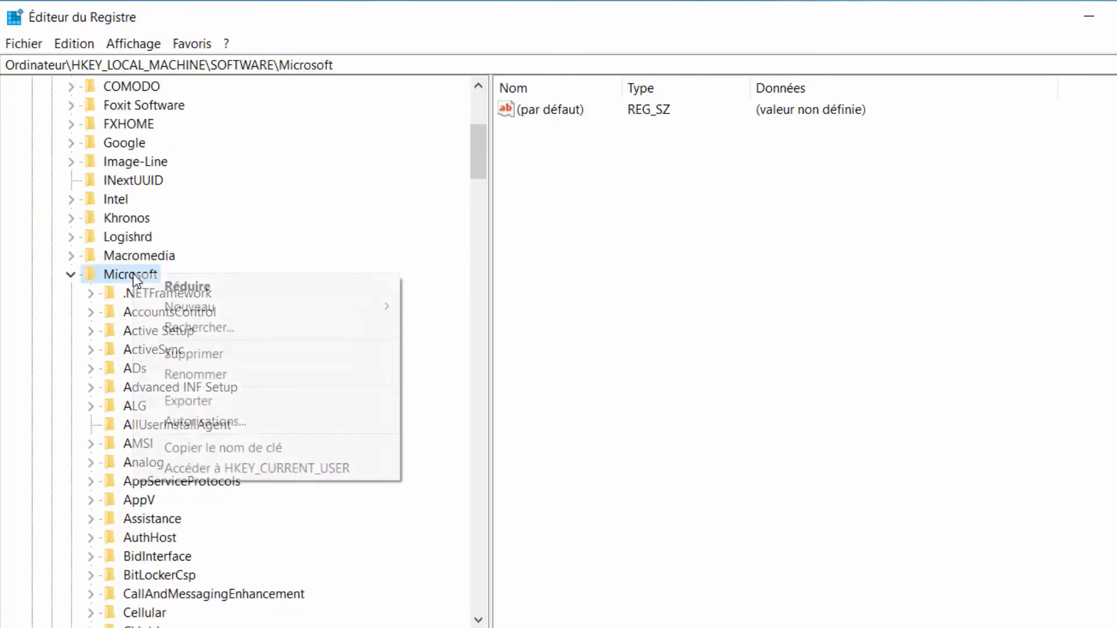
mouse_move(223, 310)
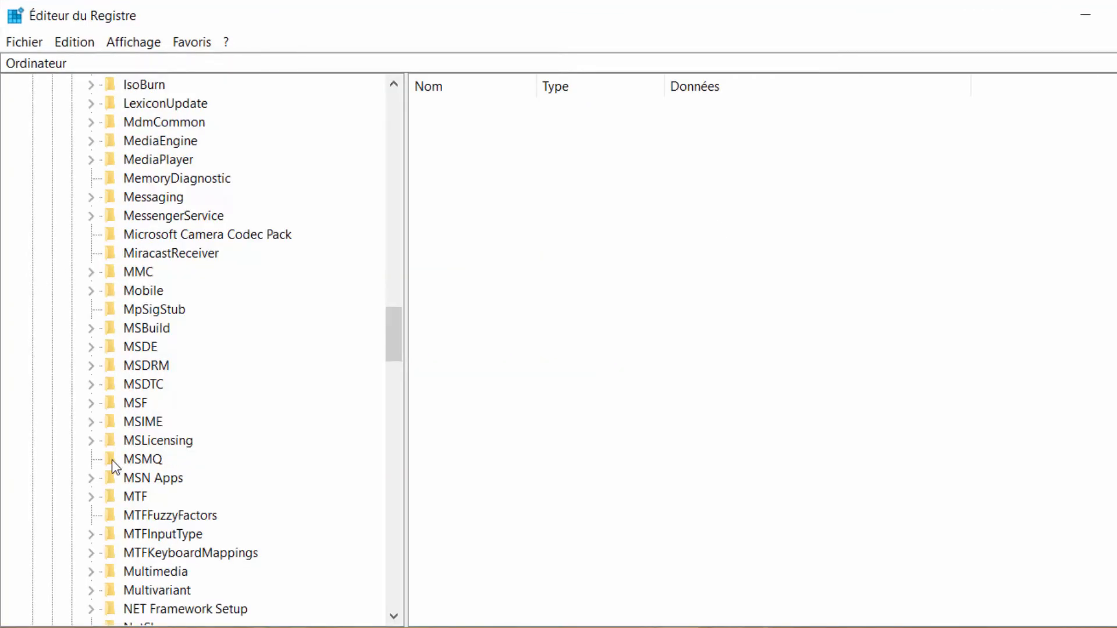
Step: Create a subkey named Parameters under the MSMQ key in SOFTWARE\Microsoft
left_click(115, 460)
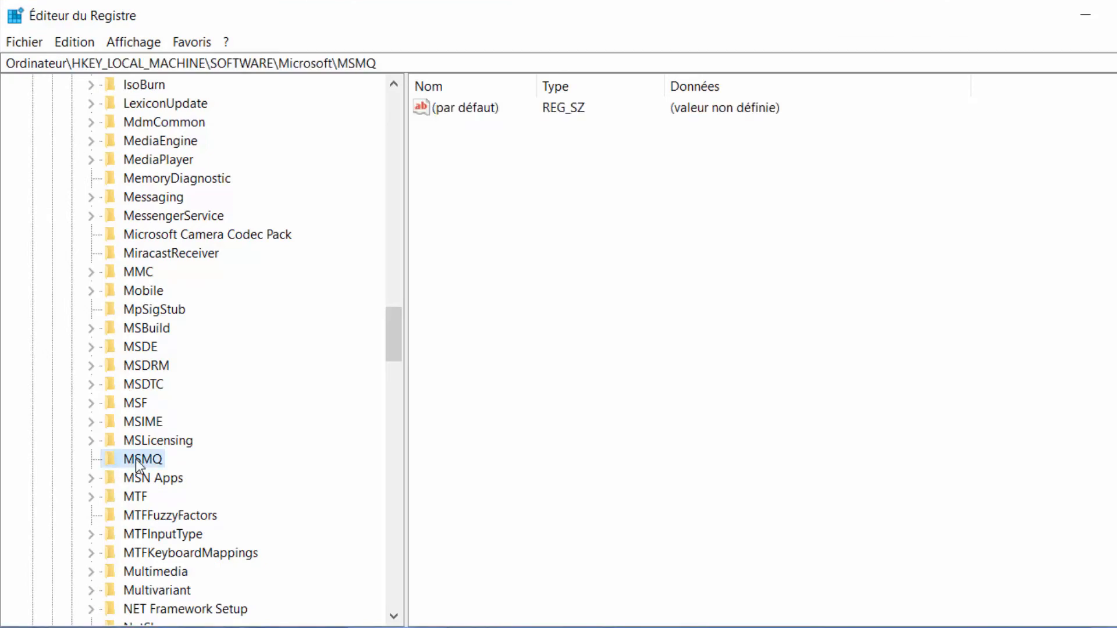
right_click(137, 459)
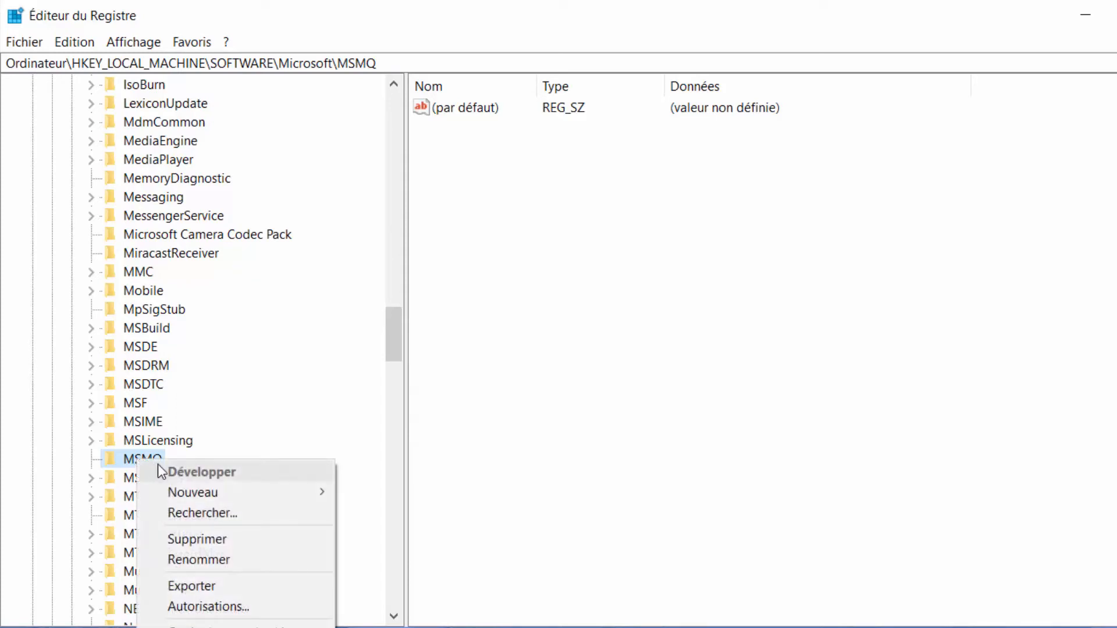
mouse_move(192, 492)
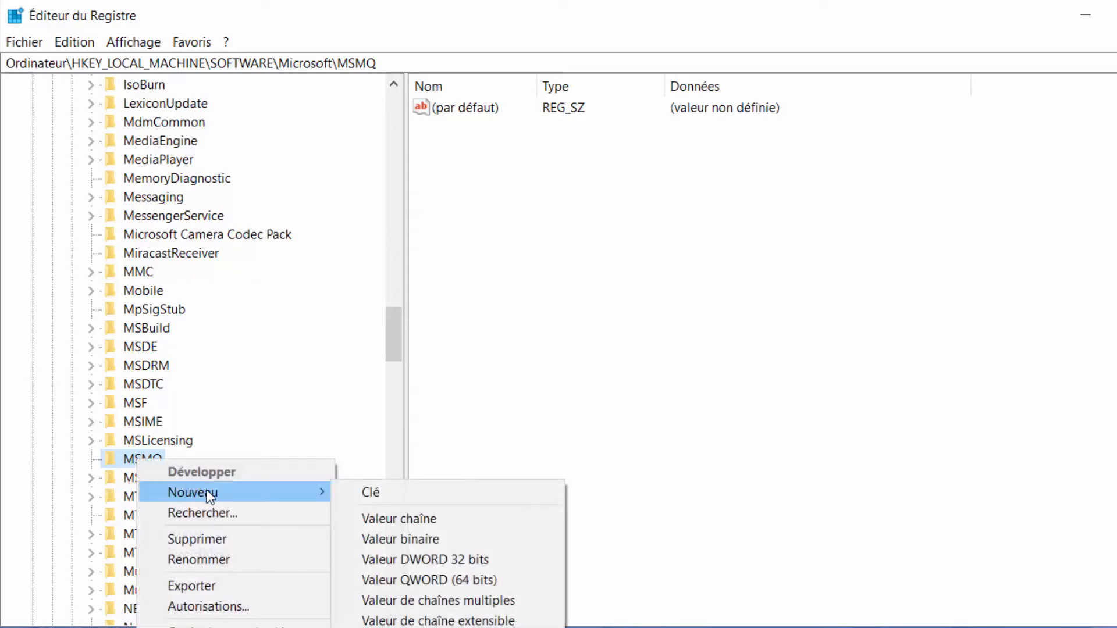
left_click(371, 492)
key("BackSpace")
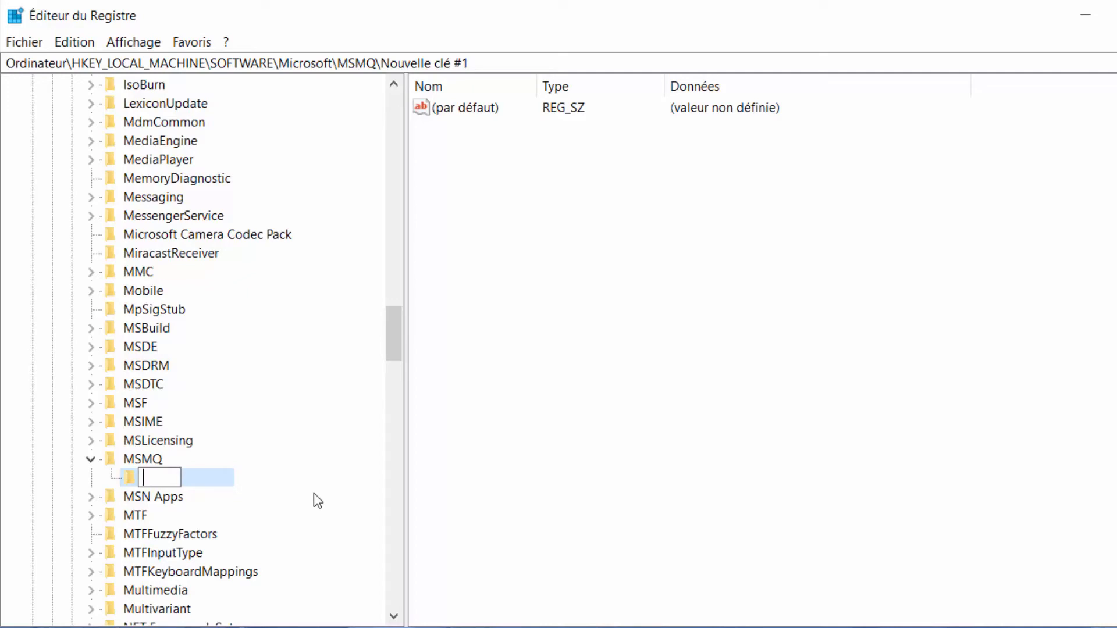
type("Pa")
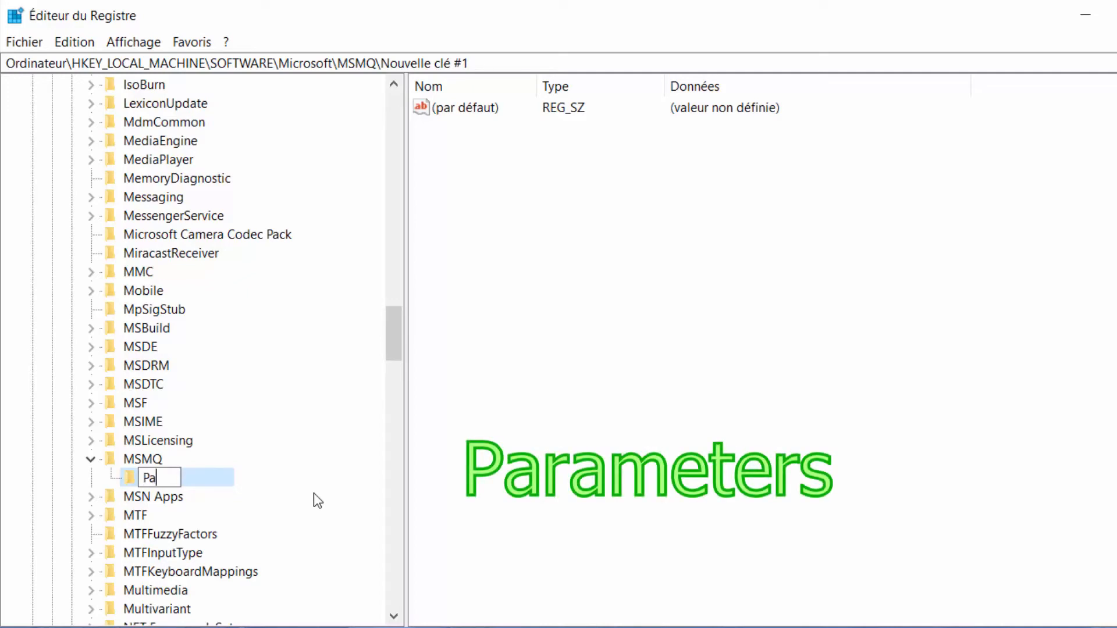
type("rameters")
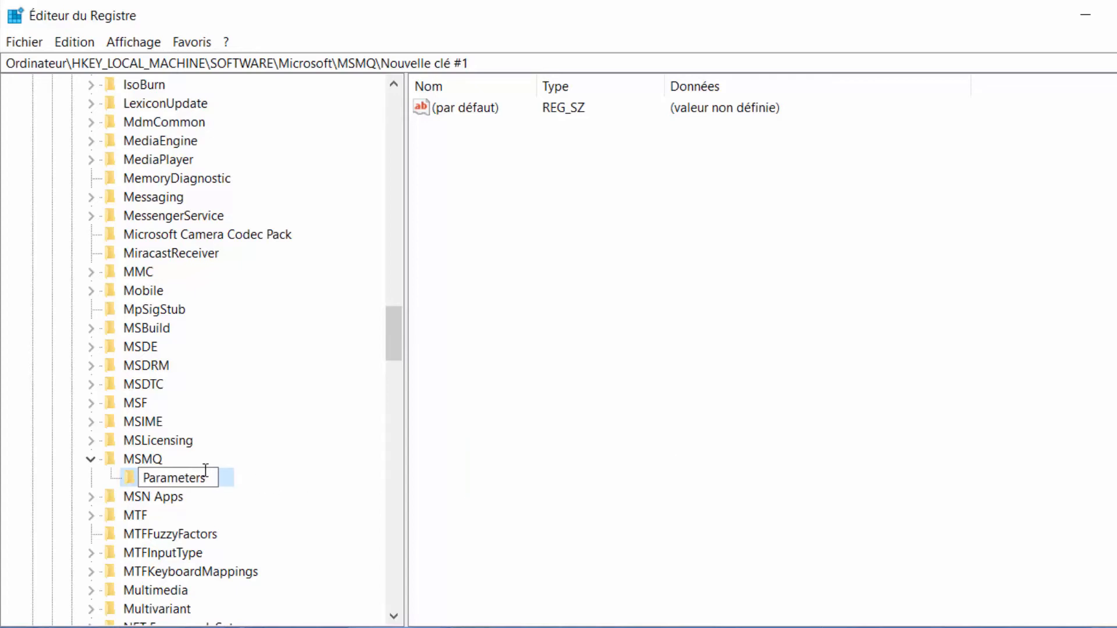
key("Return")
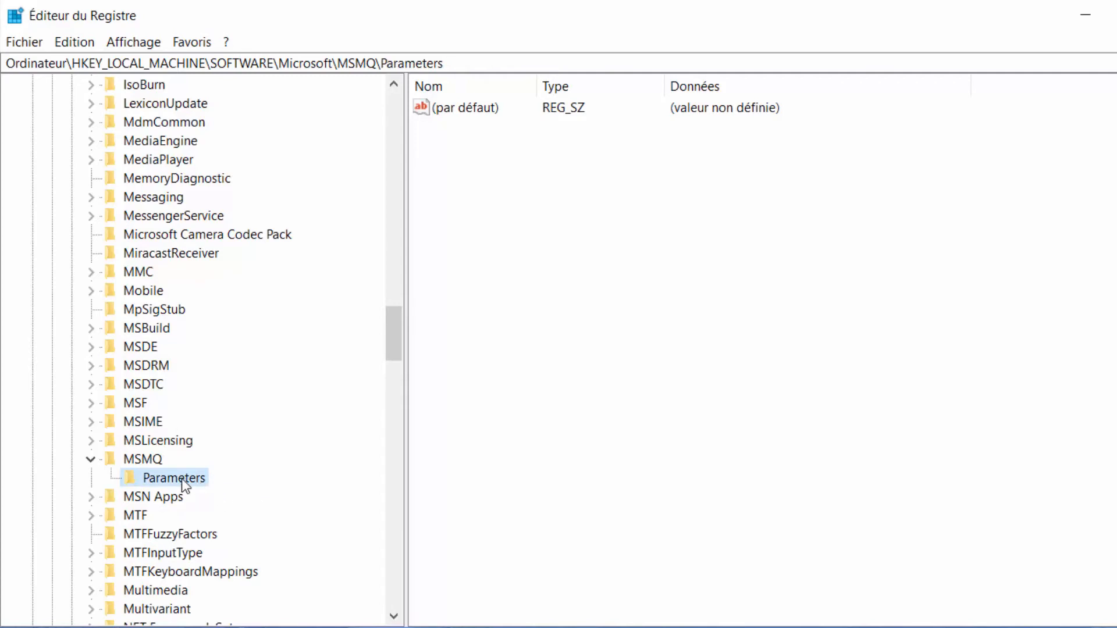
left_click(159, 465)
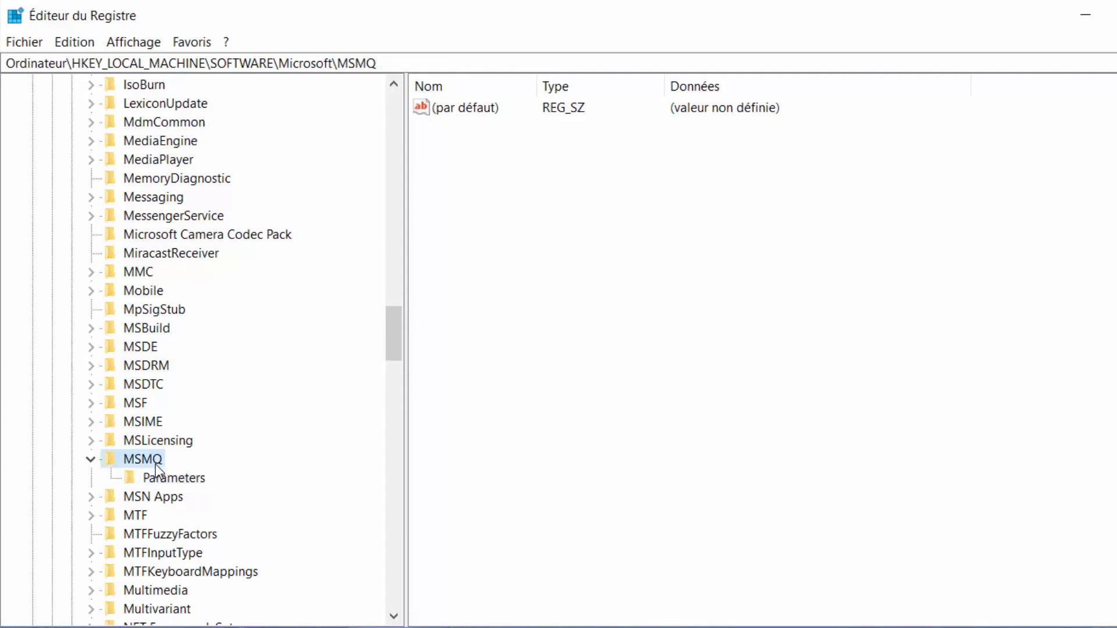
Step: Create a 32-bit DWORD value named TCPNoDelay in the MSMQ\Parameters key
left_click(170, 477)
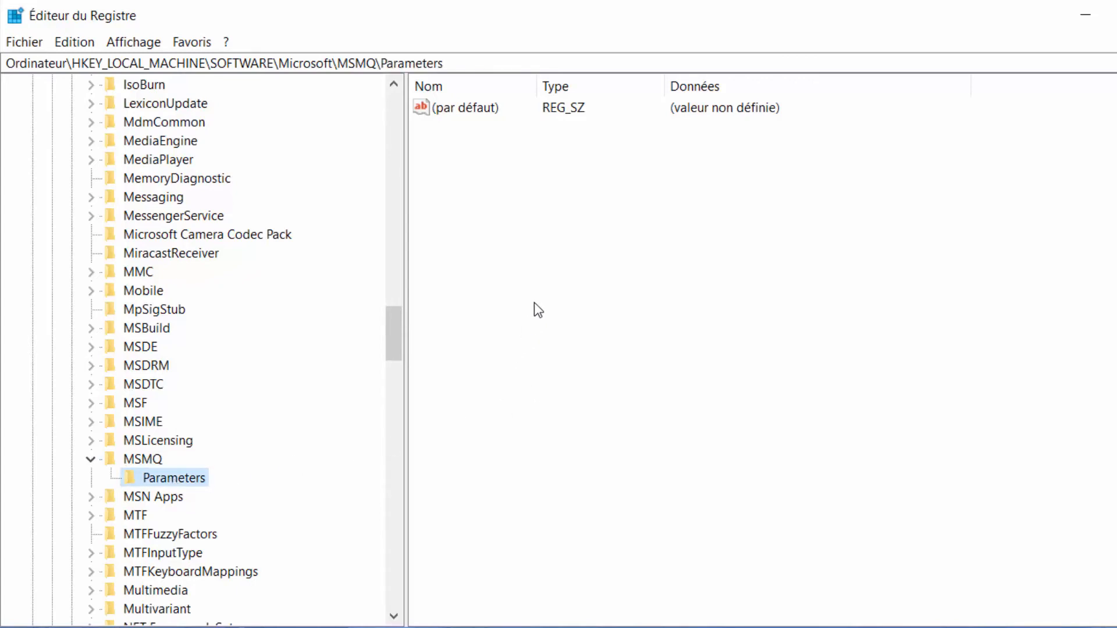
right_click(519, 286)
mouse_move(635, 307)
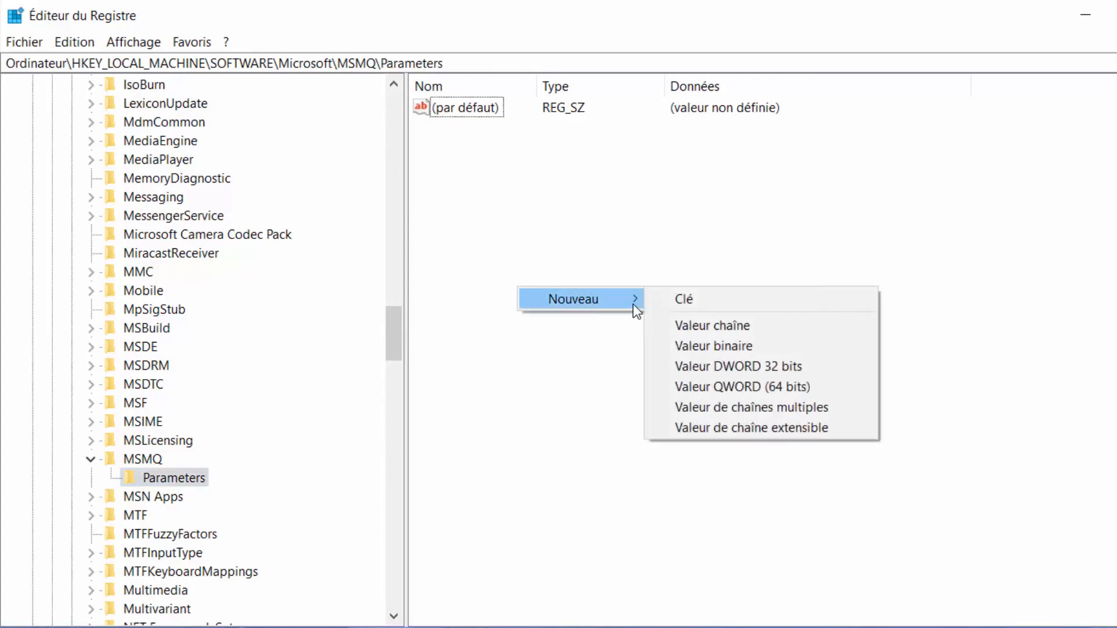
left_click(728, 360)
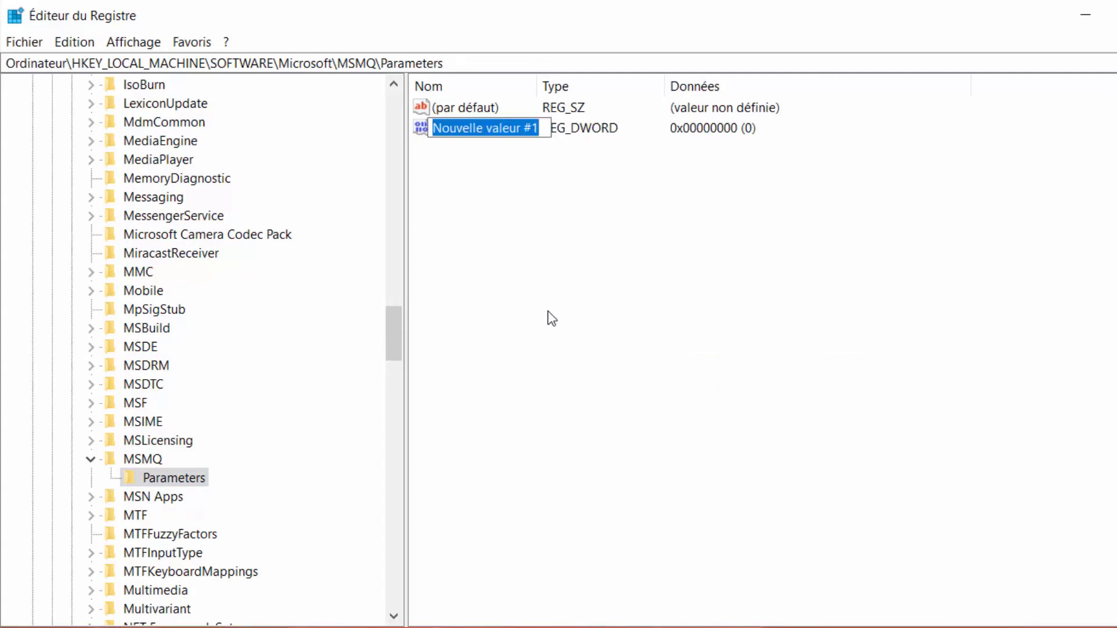
key("BackSpace")
type("T")
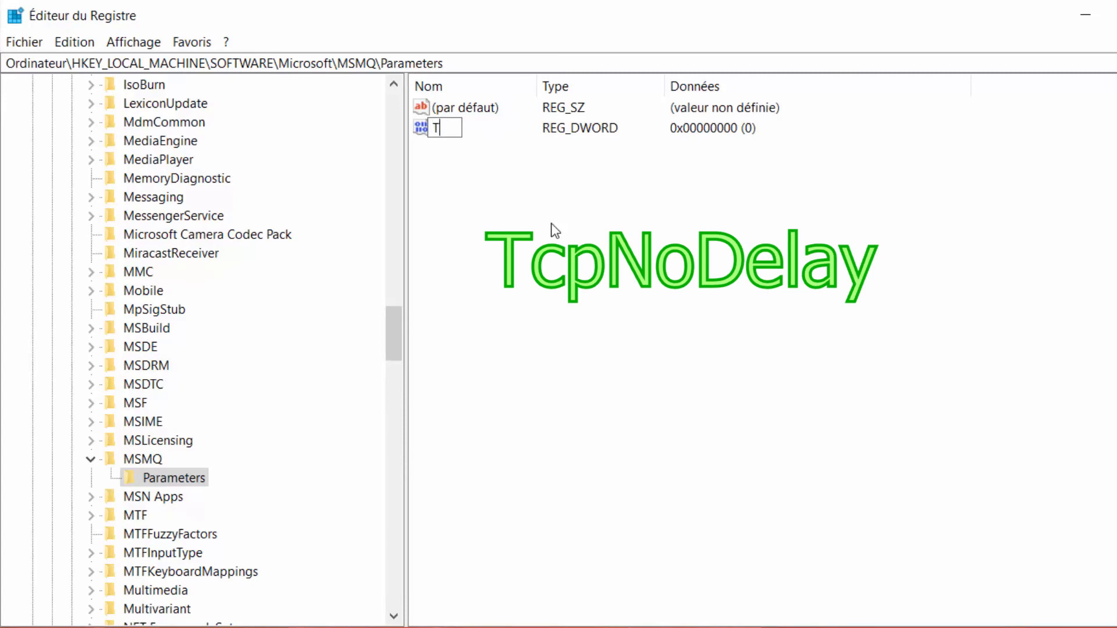
type("CPNoDelay")
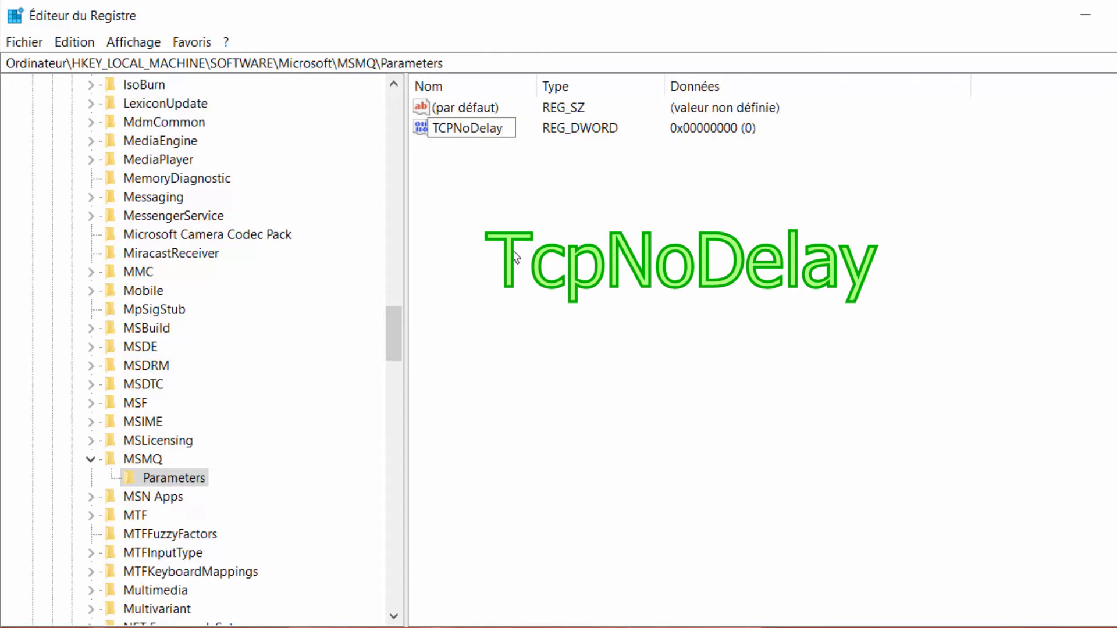
key("Return")
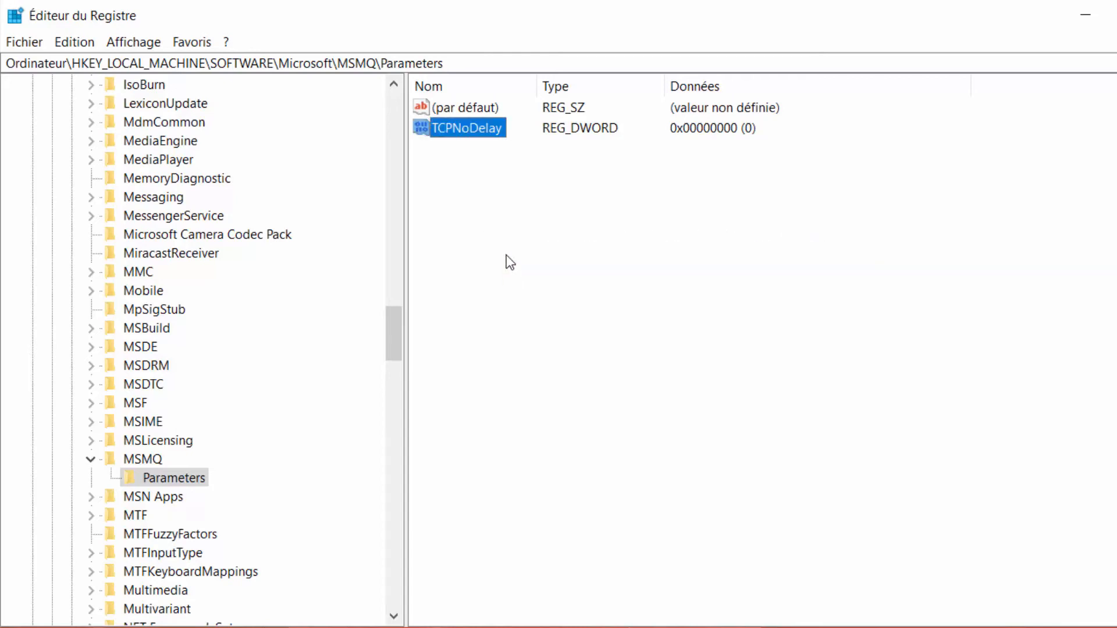
Step: Set the data of the TCPNoDelay value to 1 in hexadecimal base
right_click(482, 137)
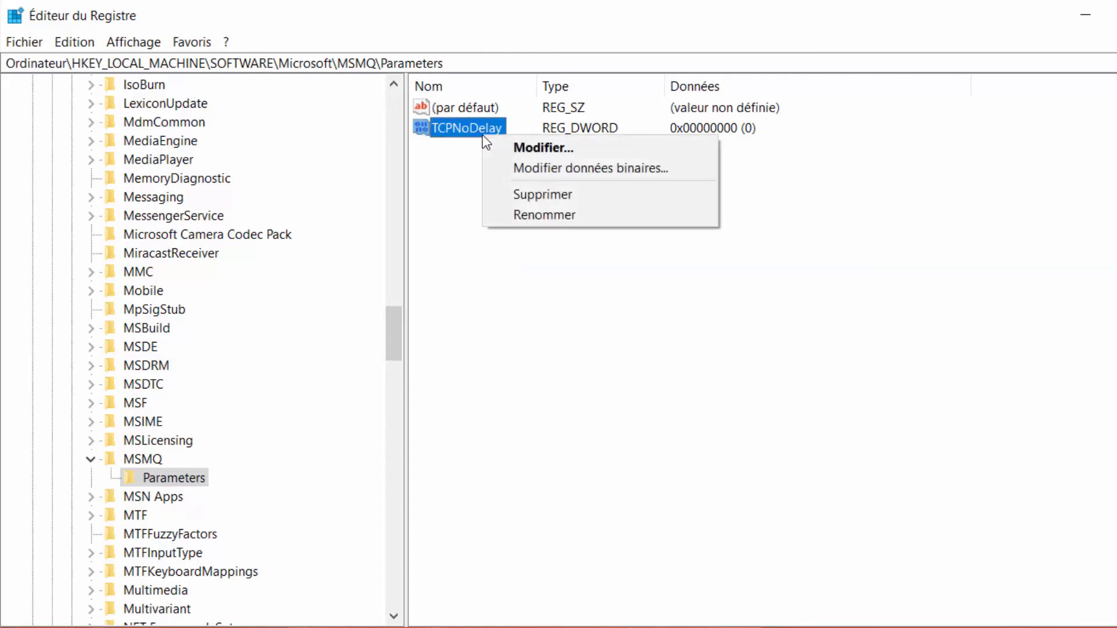
left_click(526, 147)
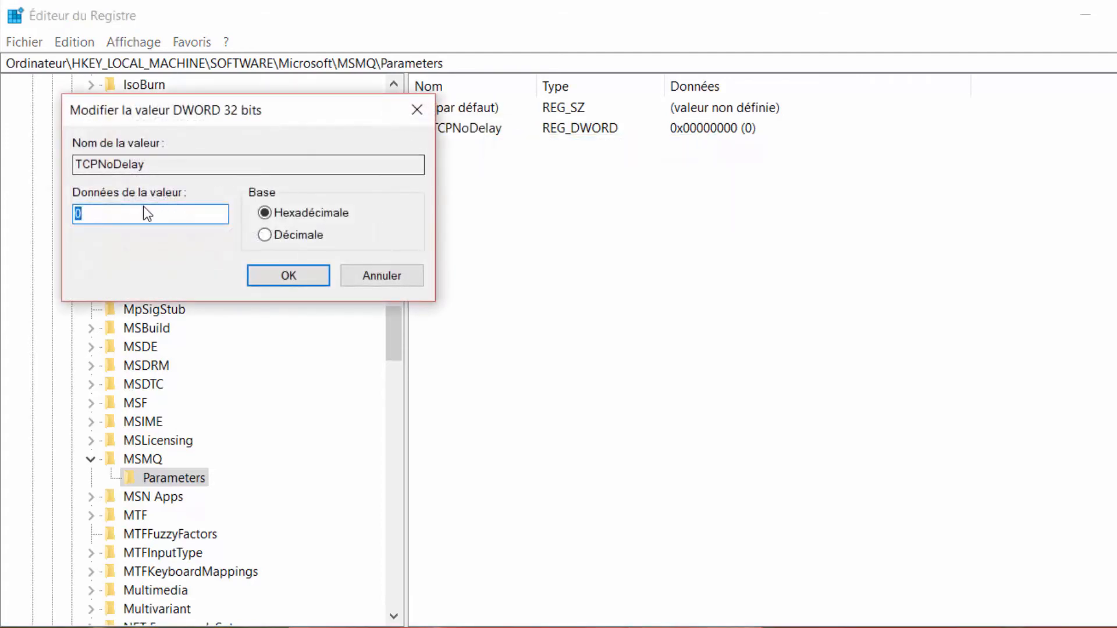
key("BackSpace")
type("1")
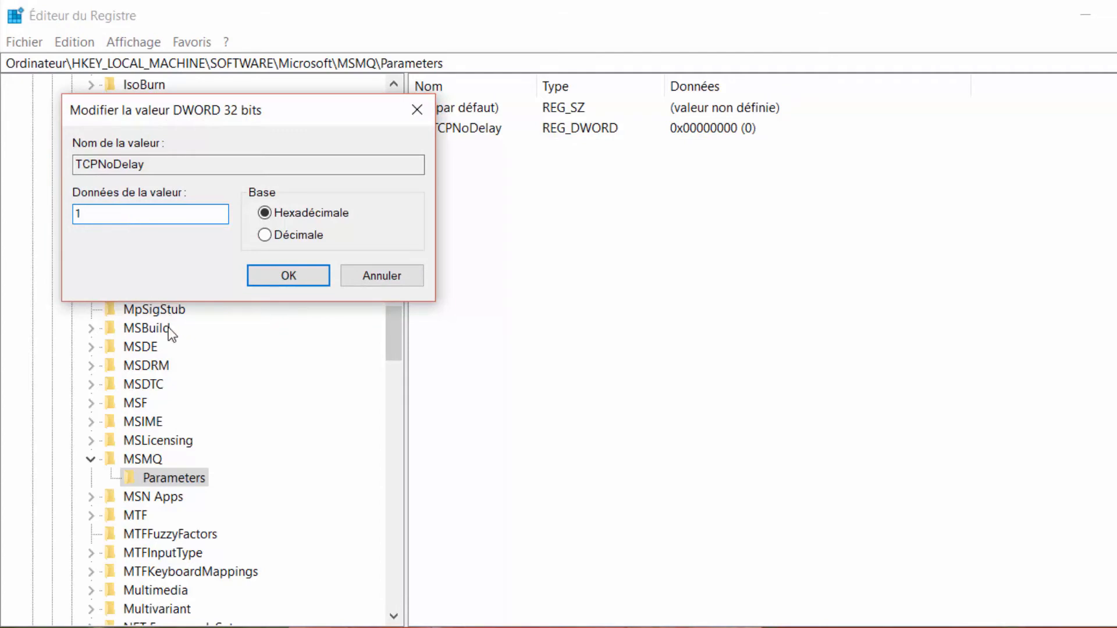
left_click(303, 284)
left_click(533, 260)
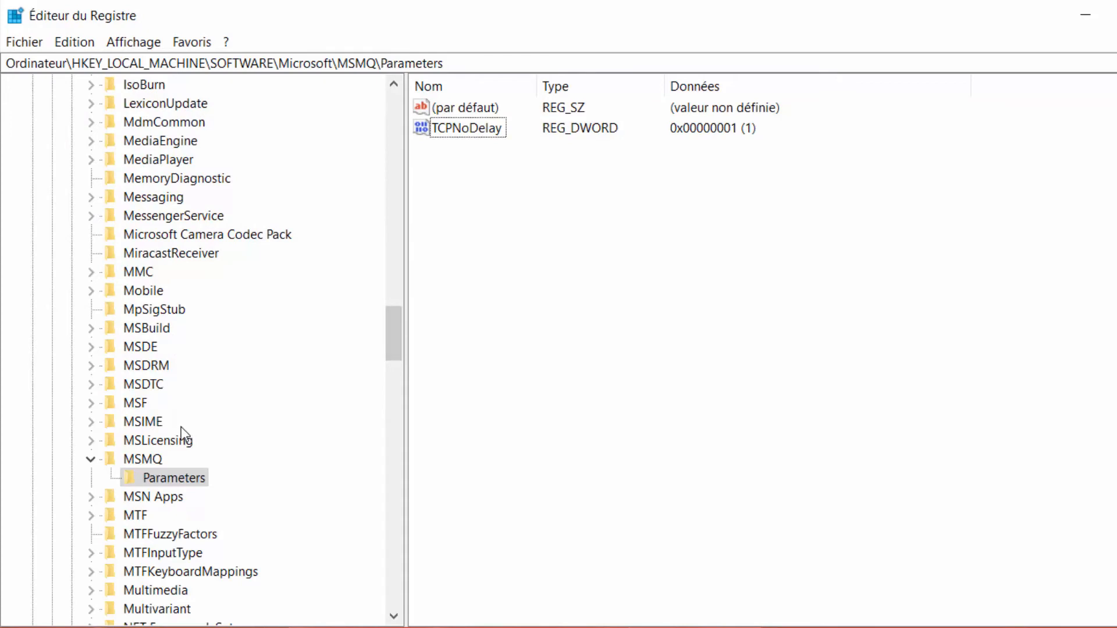
Step: Collapse the MSMQ, Microsoft, SOFTWARE, HKEY_LOCAL_MACHINE and Ordinateur branches of the registry tree
left_click(95, 463)
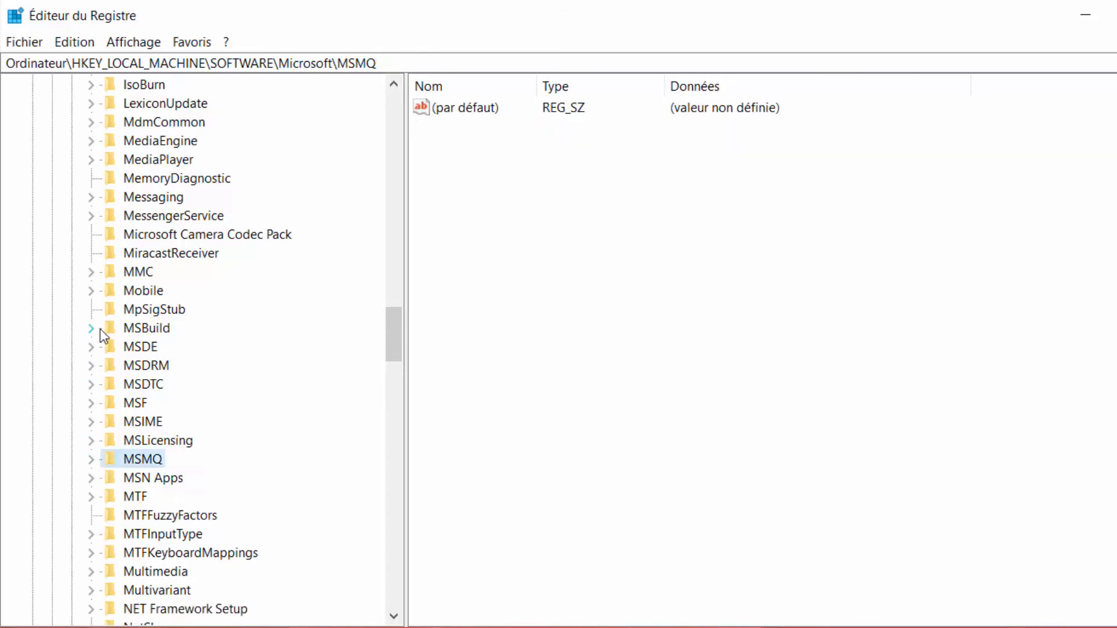
scroll(96, 320, "up", 20)
scroll(82, 300, "up", 14)
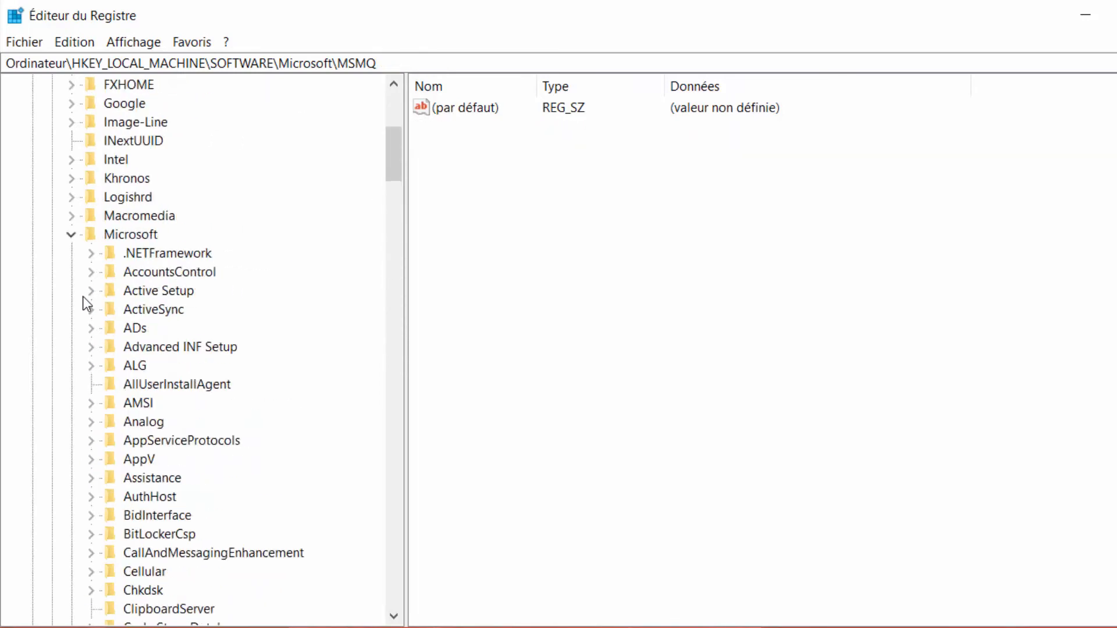
scroll(80, 352, "down", 3)
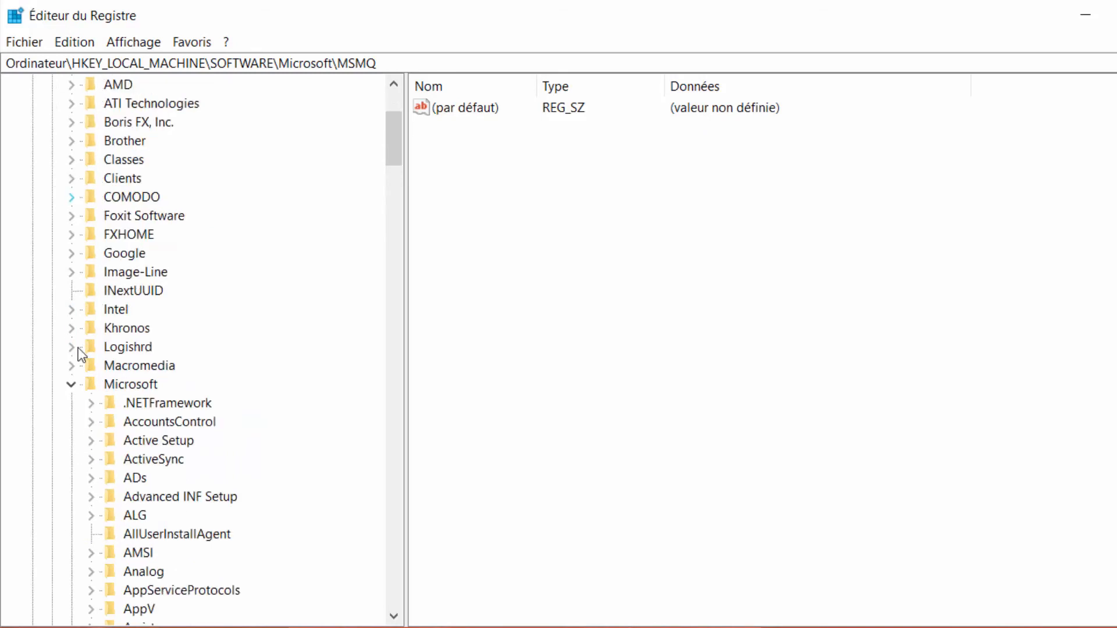
left_click(72, 385)
scroll(76, 279, "up", 4)
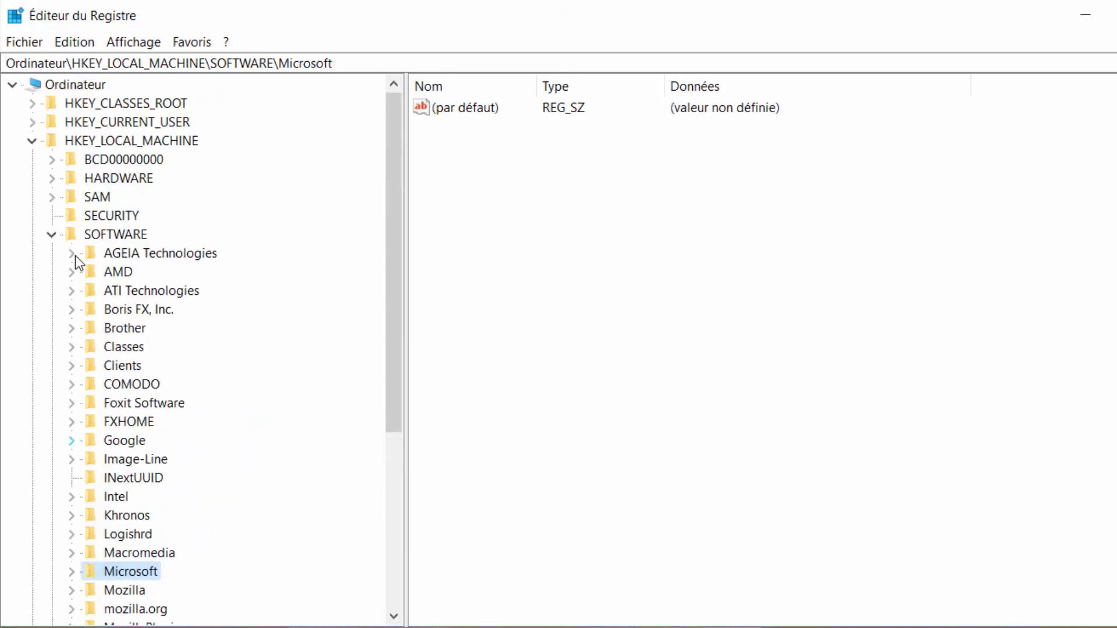
left_click(55, 236)
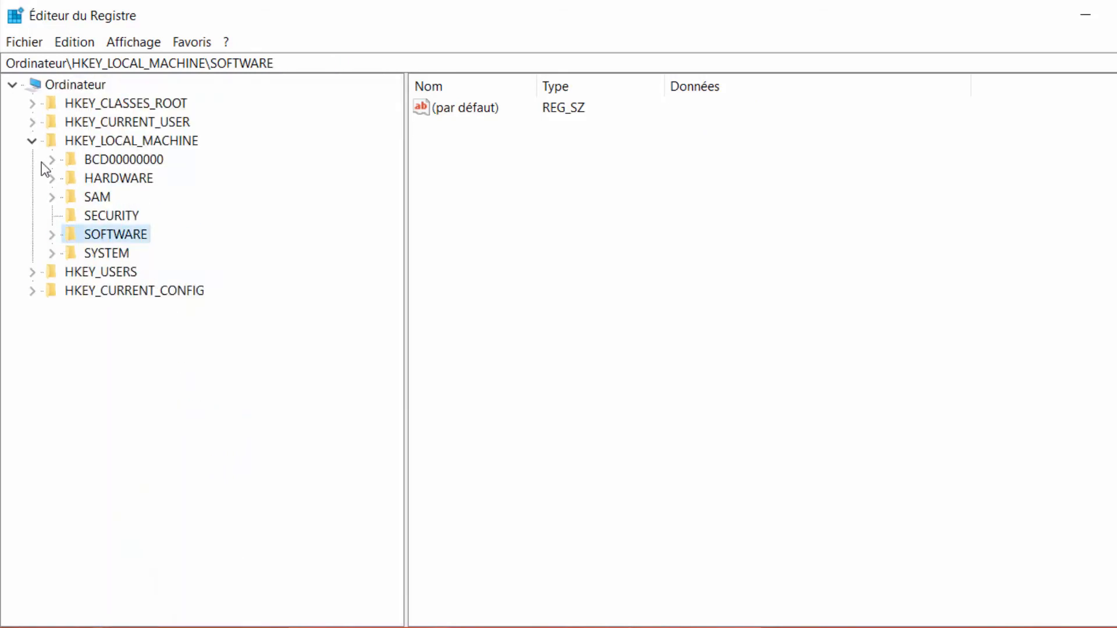
left_click(32, 141)
left_click(12, 84)
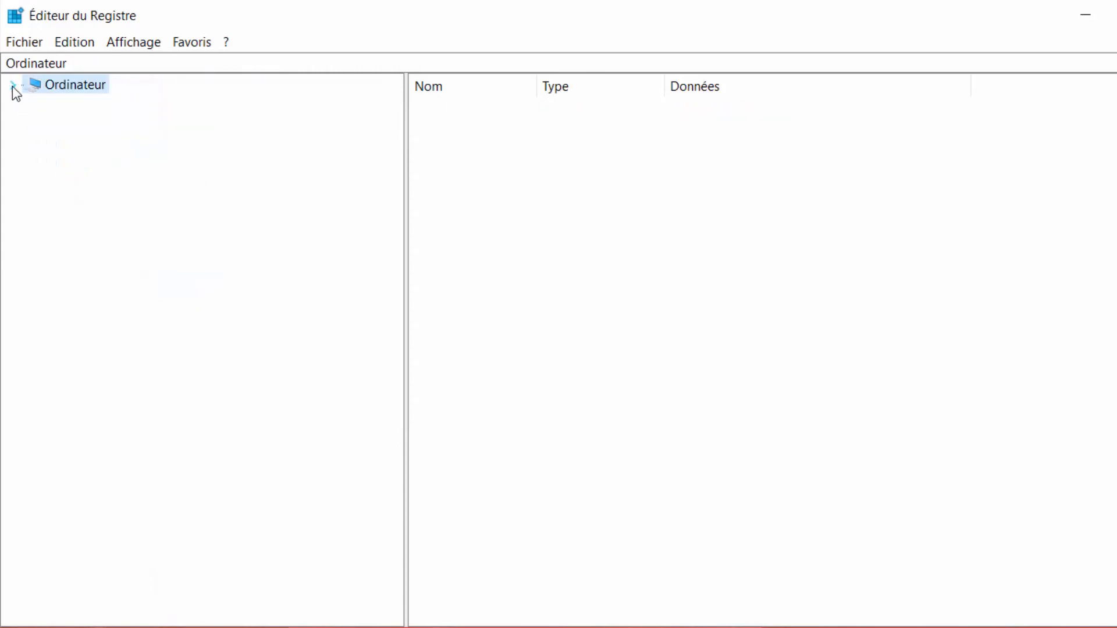
left_click(12, 85)
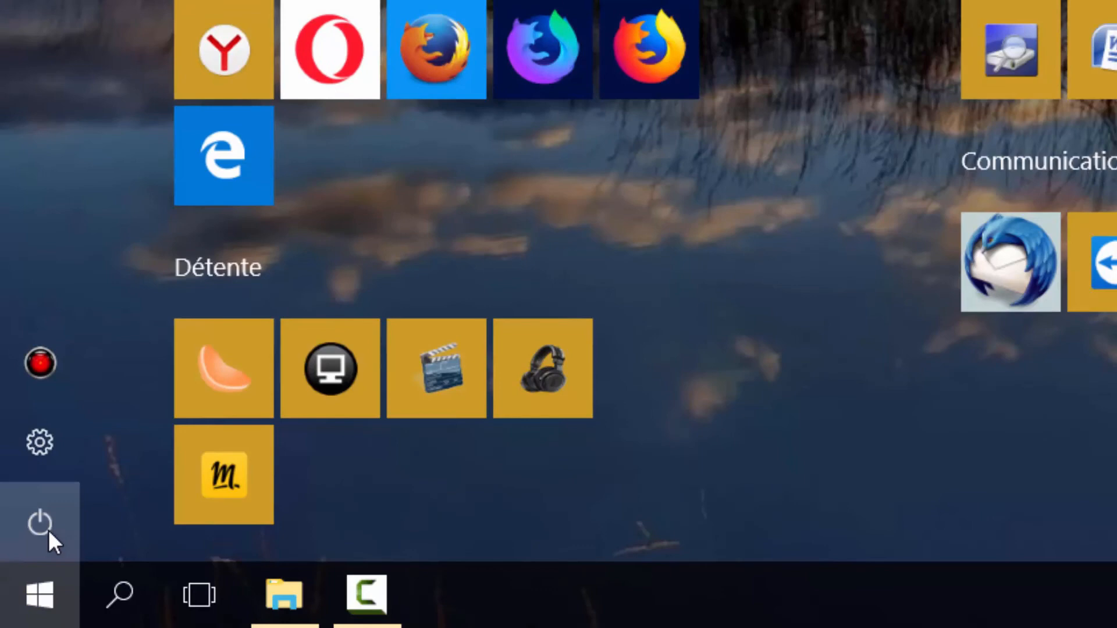
Step: Open the Windows power options
left_click(42, 524)
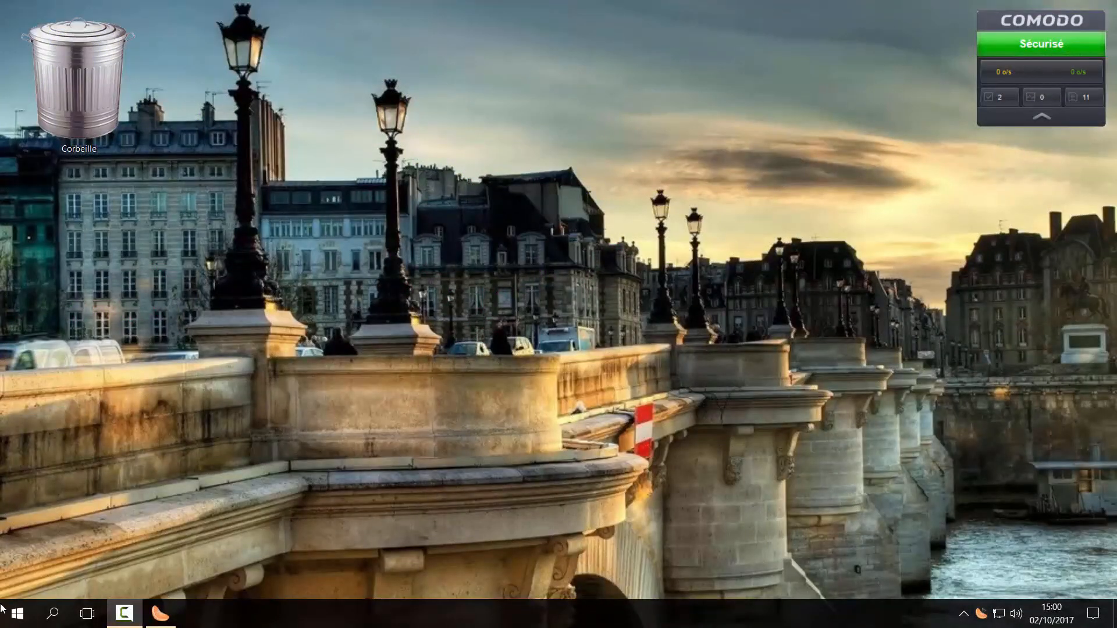
Step: Switch to Yandex Browser, open the Qwant search engine and search for "speedtest"
left_click(17, 621)
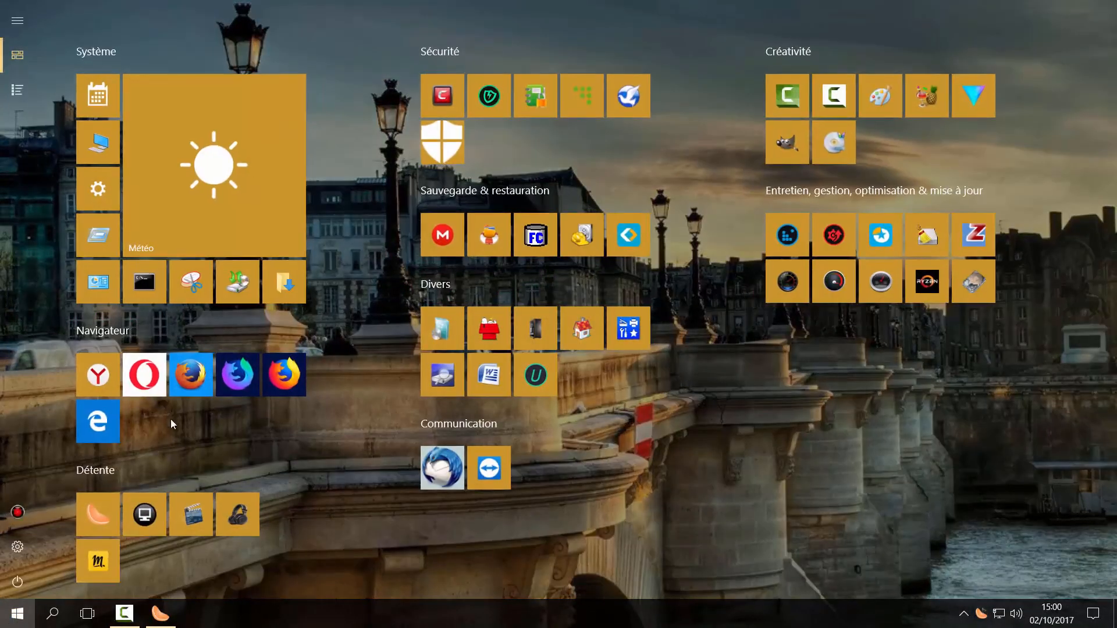
left_click(98, 374)
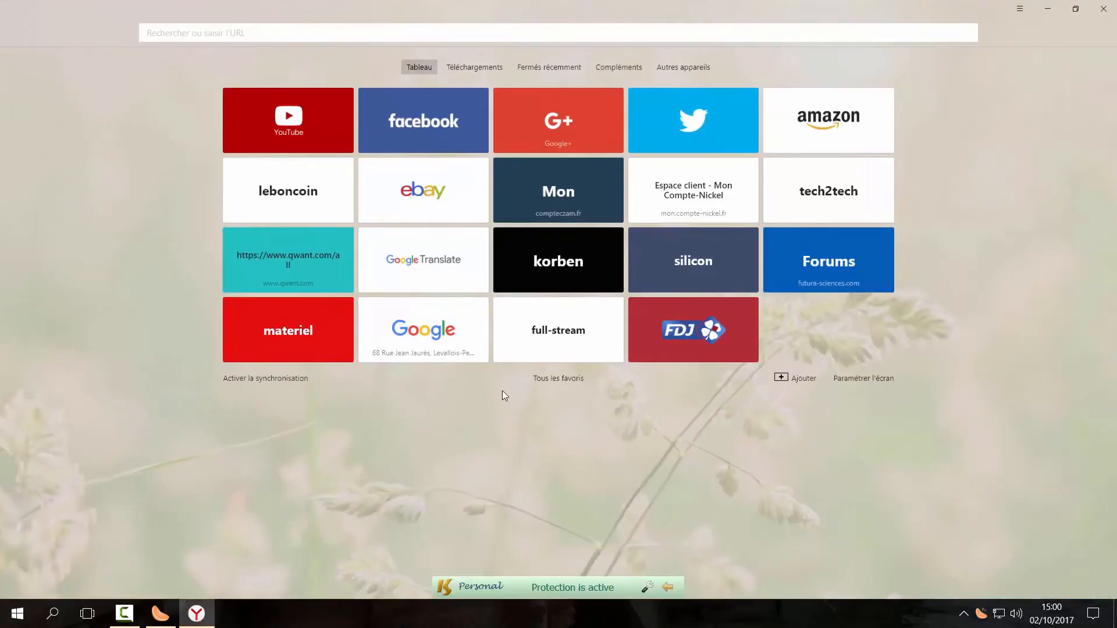
left_click(324, 268)
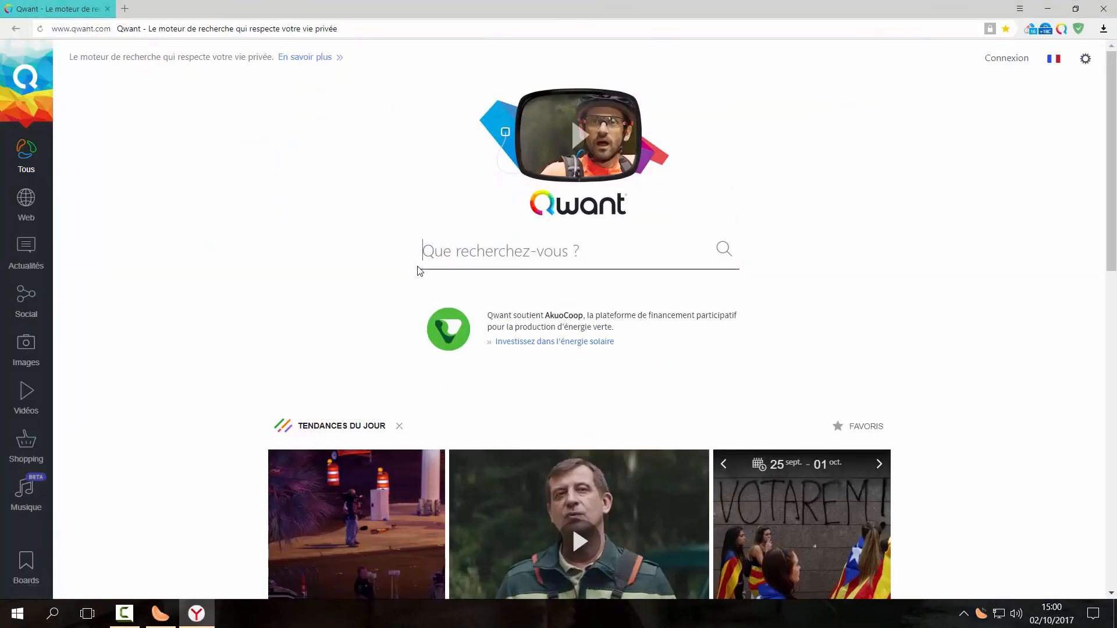
type("spee")
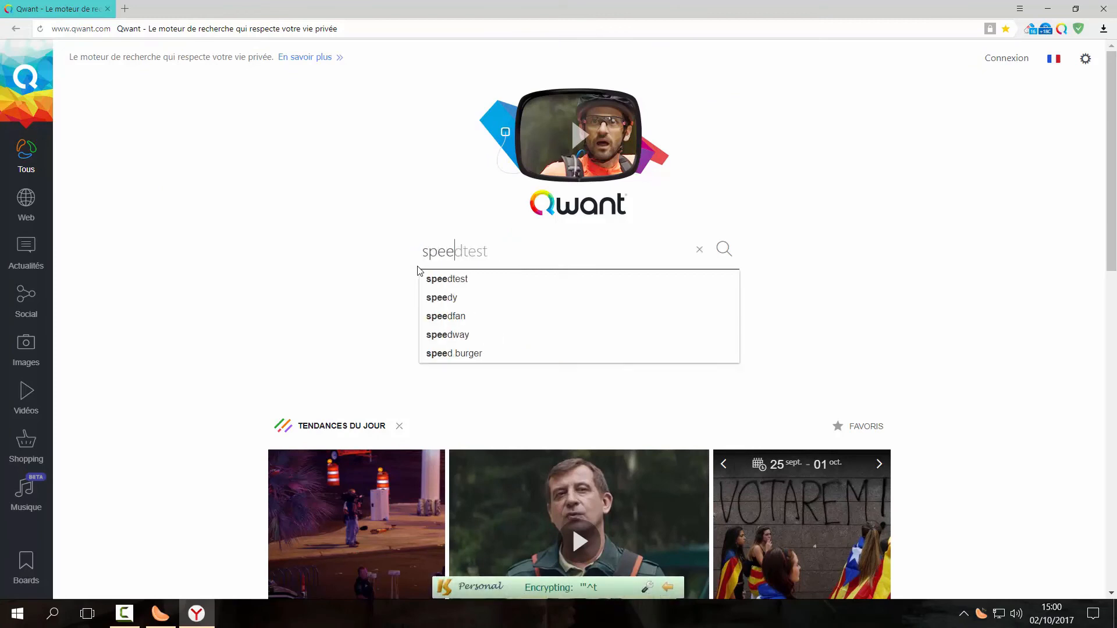
type("dtest")
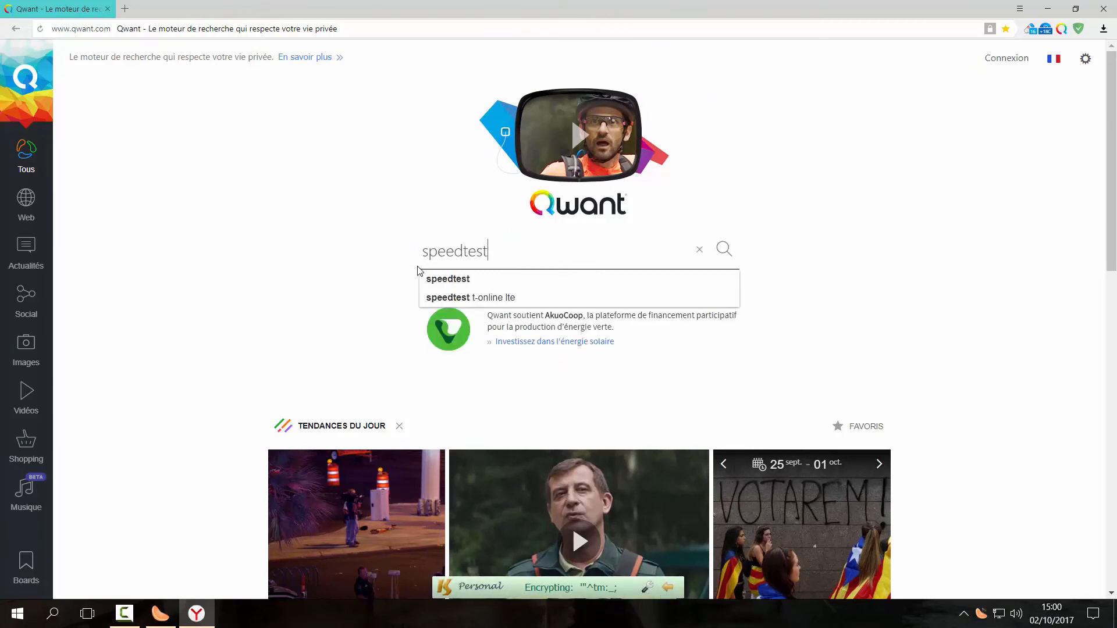
key("Return")
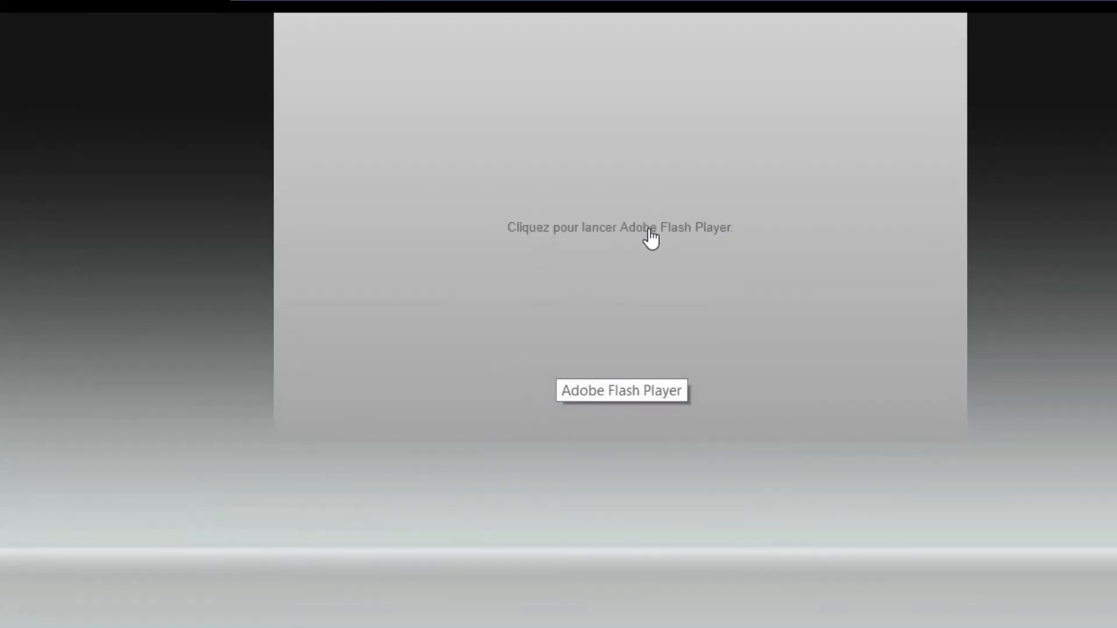
Step: Launch Adobe Flash Player on the speed test page and begin the connection speed test
left_click(650, 238)
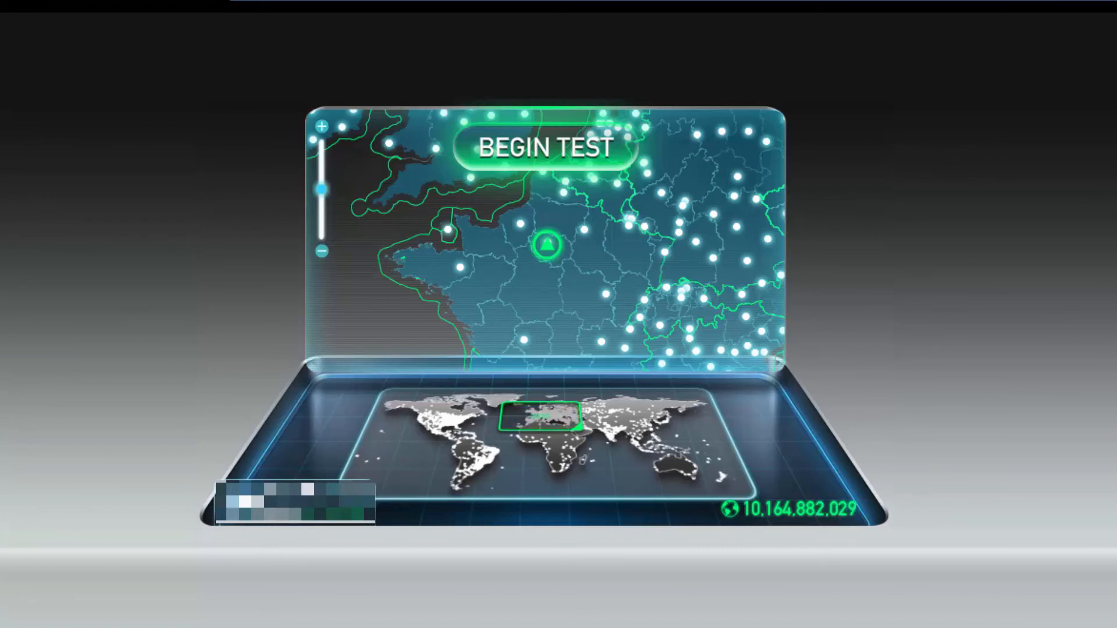
left_click(579, 147)
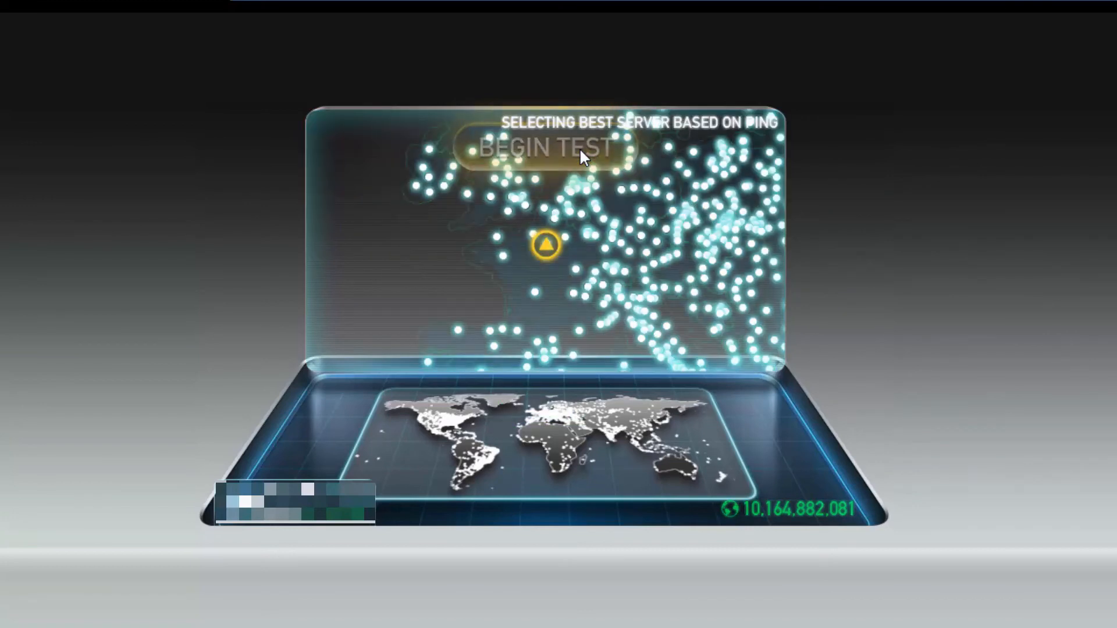